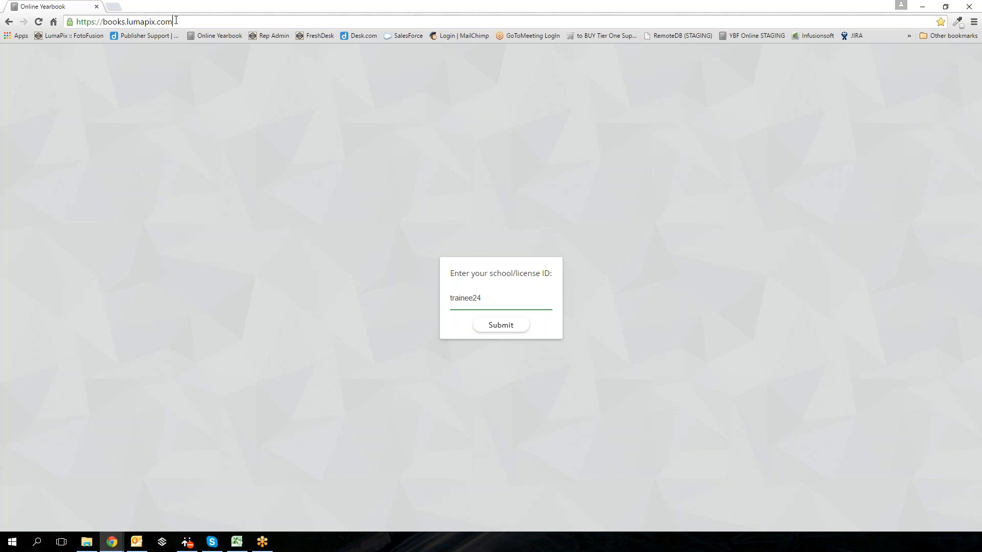
Step: Submit the school licence ID at books.lumapix.com to reach the sign-in page
key(ctrl+a)
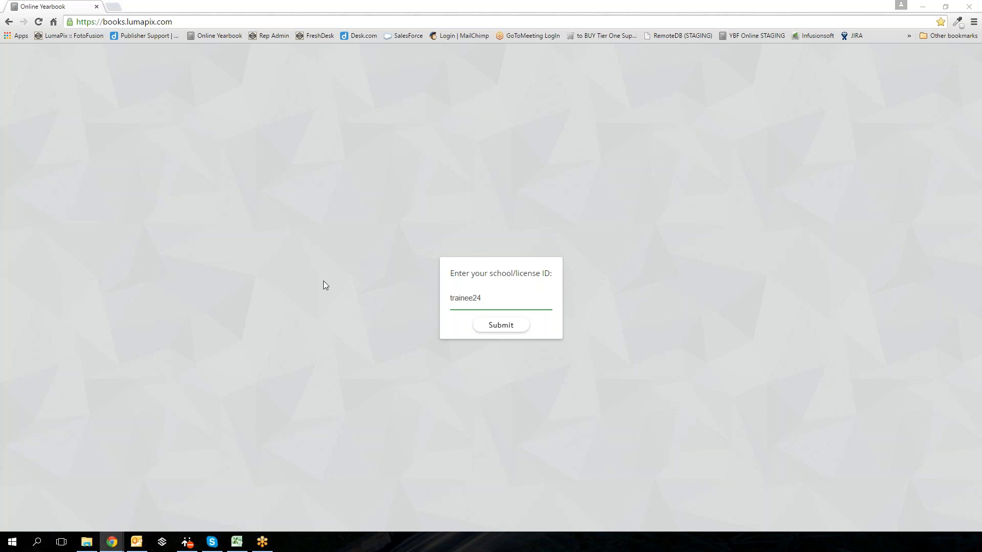
click(487, 327)
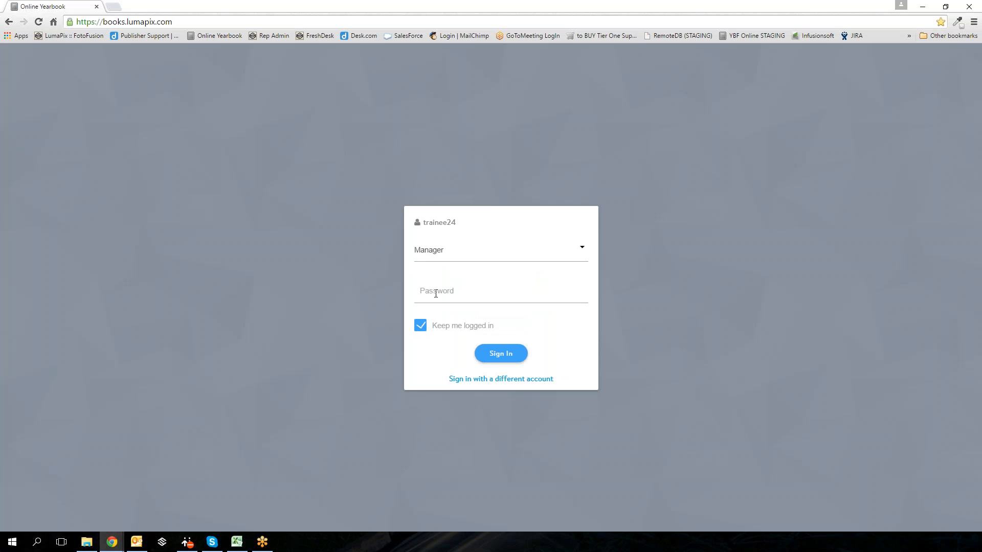
Step: Enter the account password and sign in as Manager
click(436, 292)
text(••••••••••••)
key(Return)
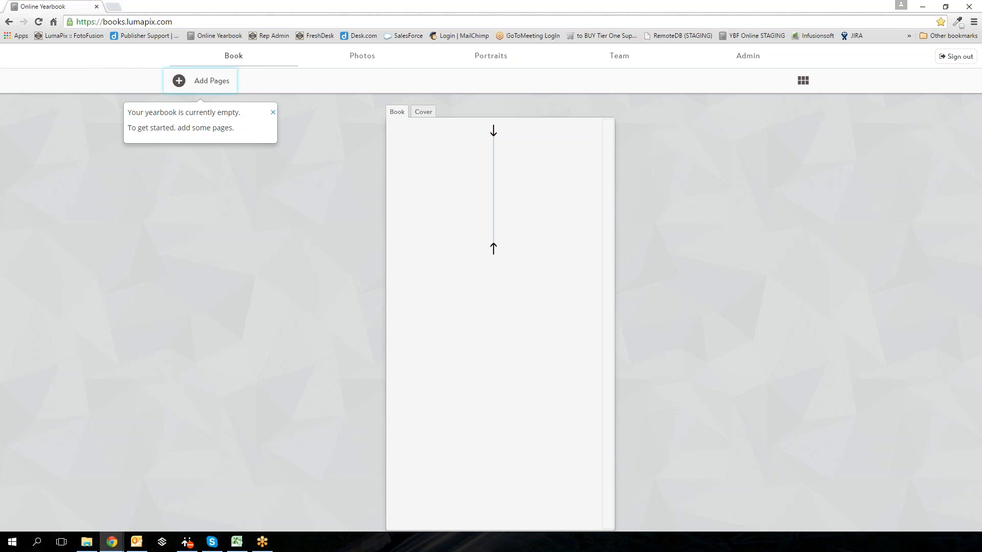
Step: Close the 'Your yearbook is currently empty' popover and go to the Photos section
click(267, 78)
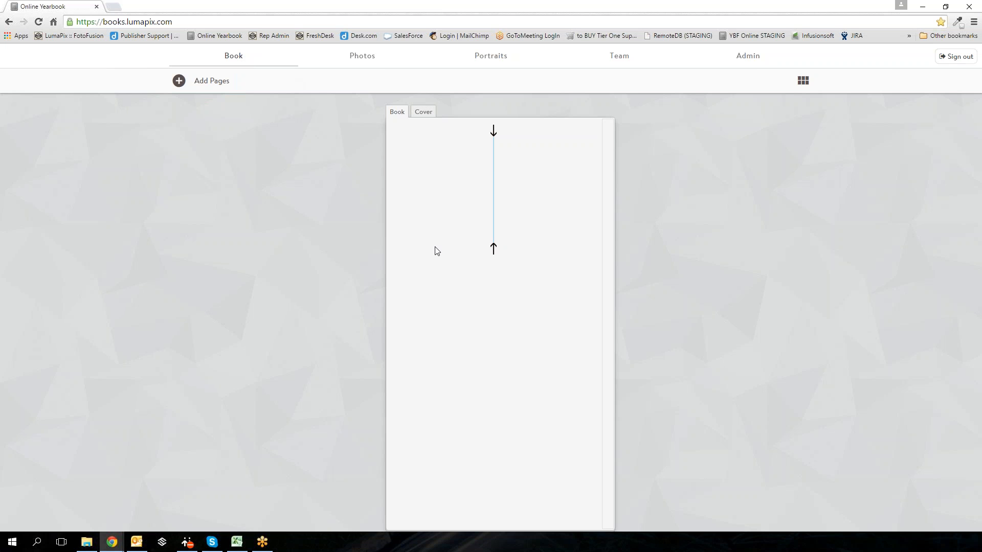
click(369, 60)
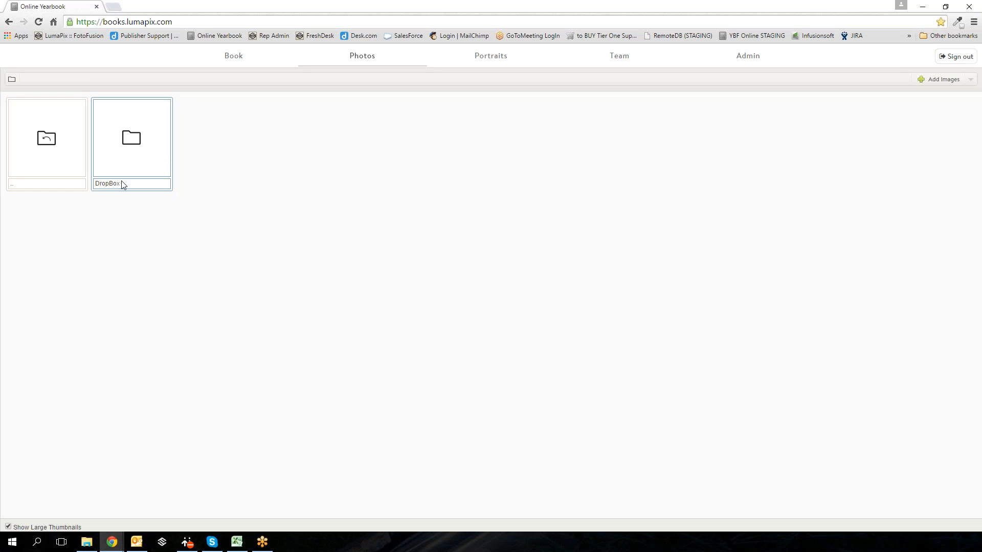
Step: Open the DropBox folder and create a new subfolder inside it
double_click(136, 153)
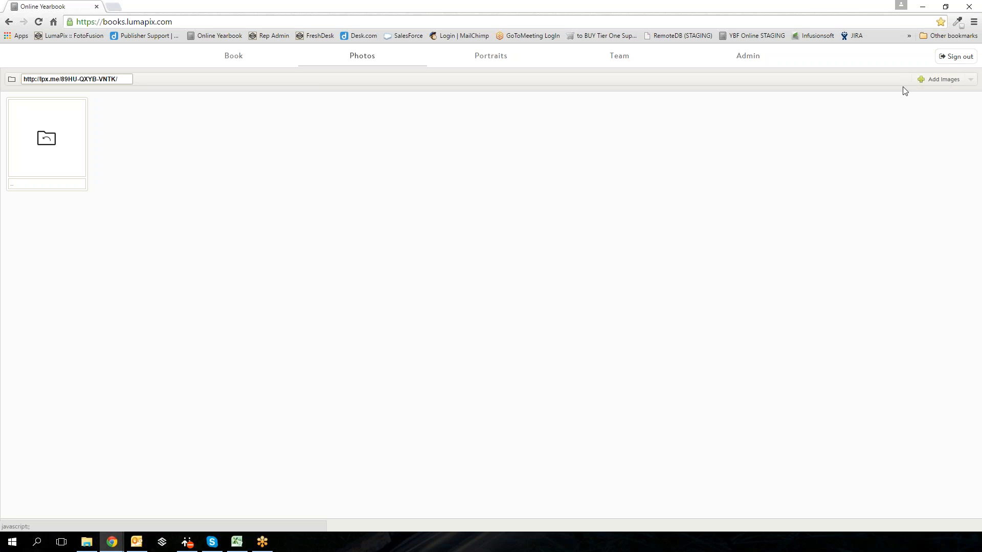
right_click(385, 298)
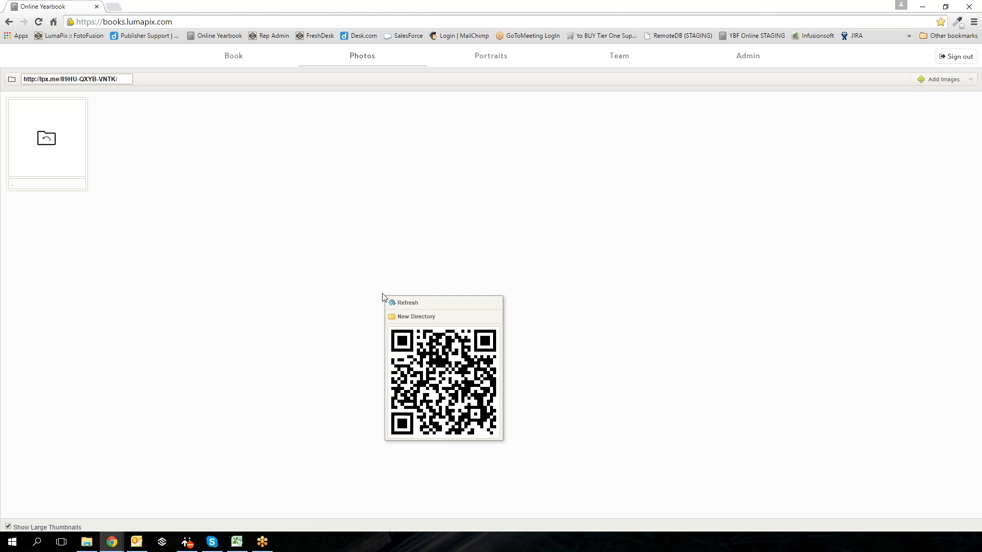
click(400, 317)
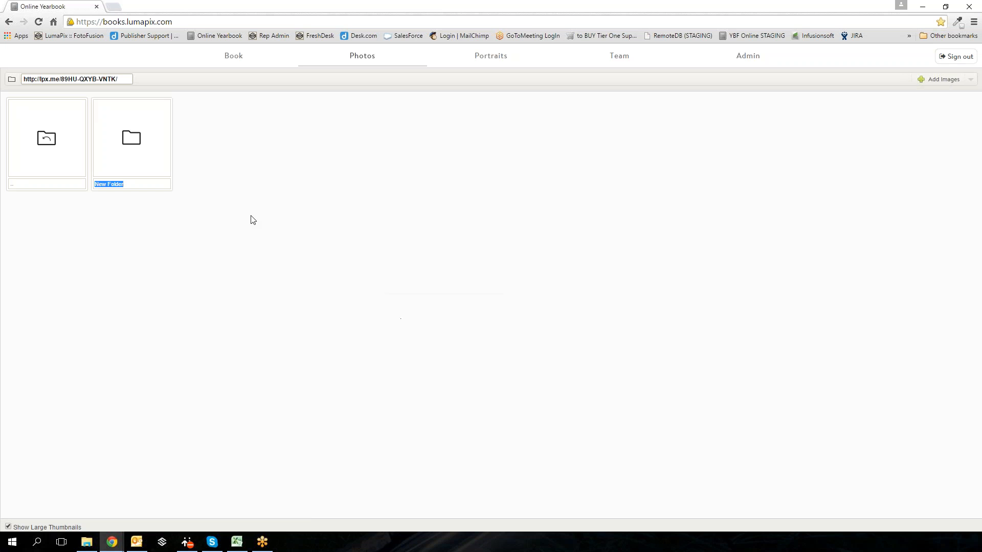
right_click(224, 172)
right_click(135, 181)
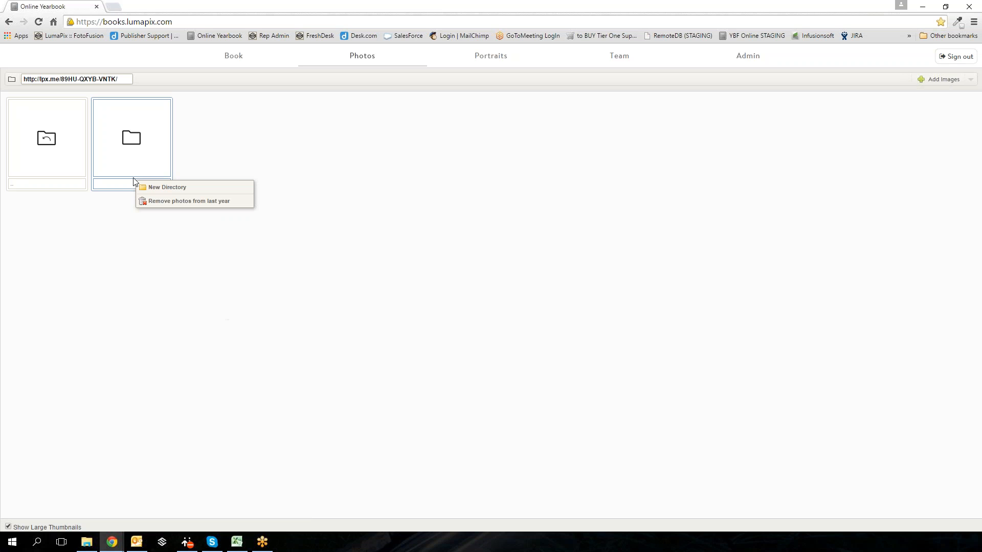
double_click(117, 189)
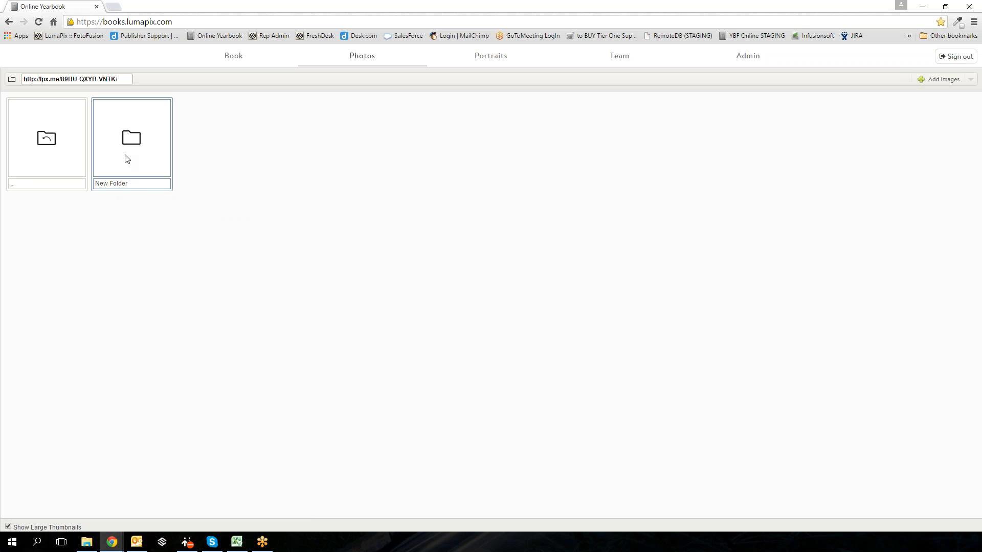
Step: Rename New Folder to 'Concert'
right_click(131, 185)
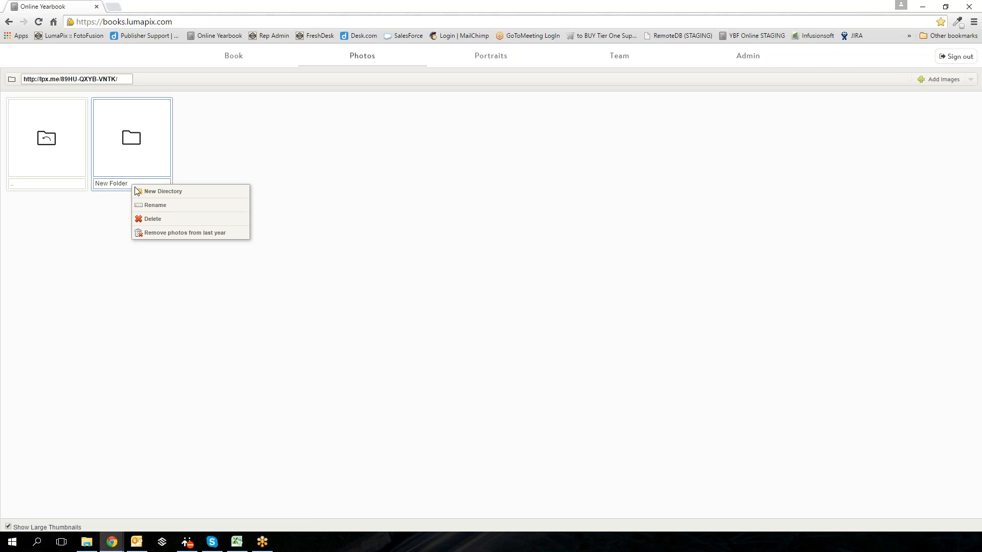
click(155, 204)
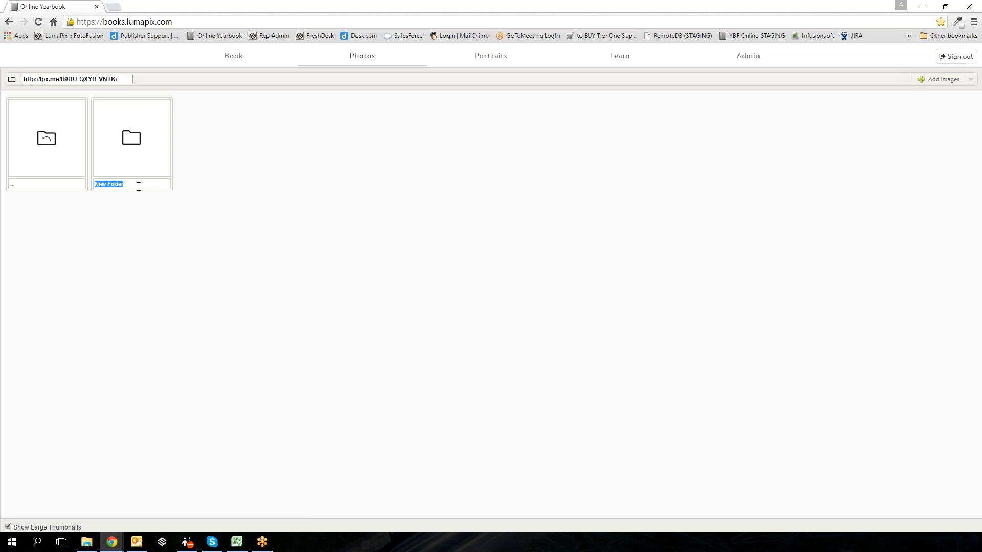
text(Concert)
drag(119, 80, 22, 82)
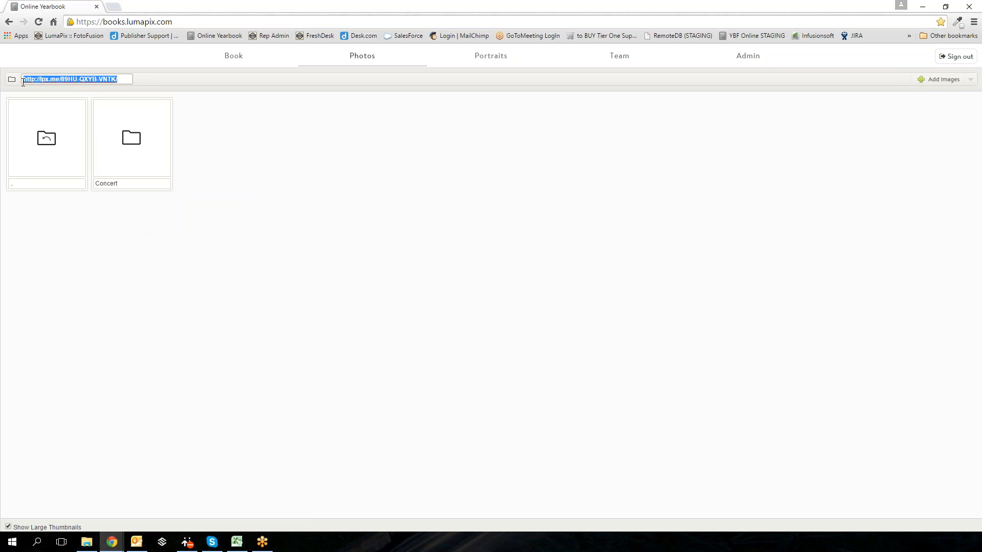
Step: Open the Concert folder and view its share link's QR code
double_click(131, 139)
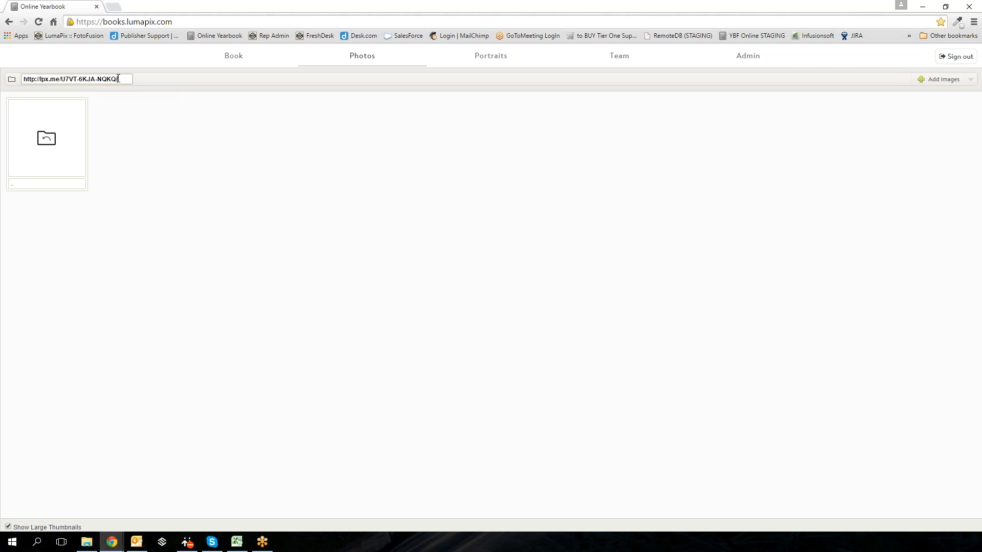
drag(120, 78, 21, 81)
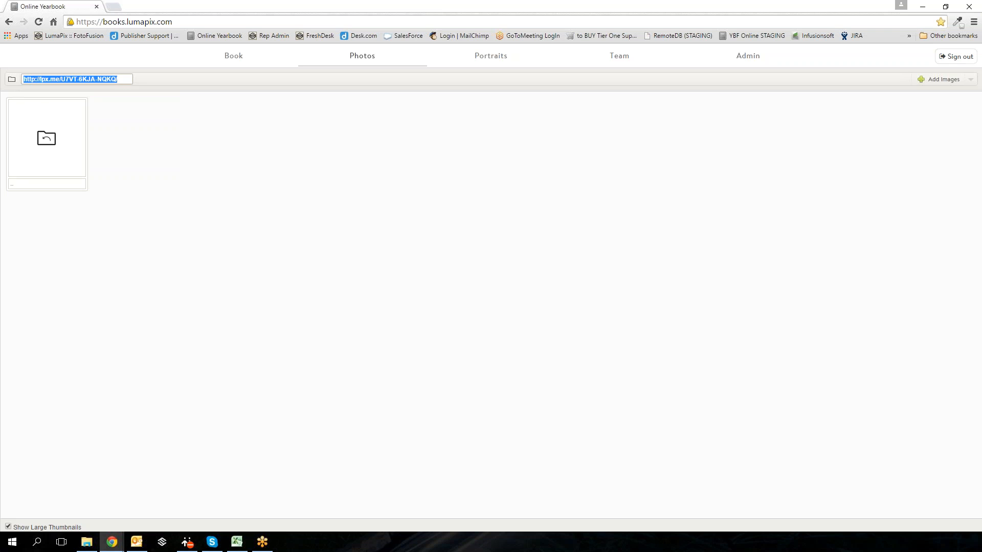
click(259, 233)
drag(119, 79, 25, 80)
click(283, 144)
Step: Browse the upload dialog to Desktop > Images > Dance & Music Studio
click(938, 81)
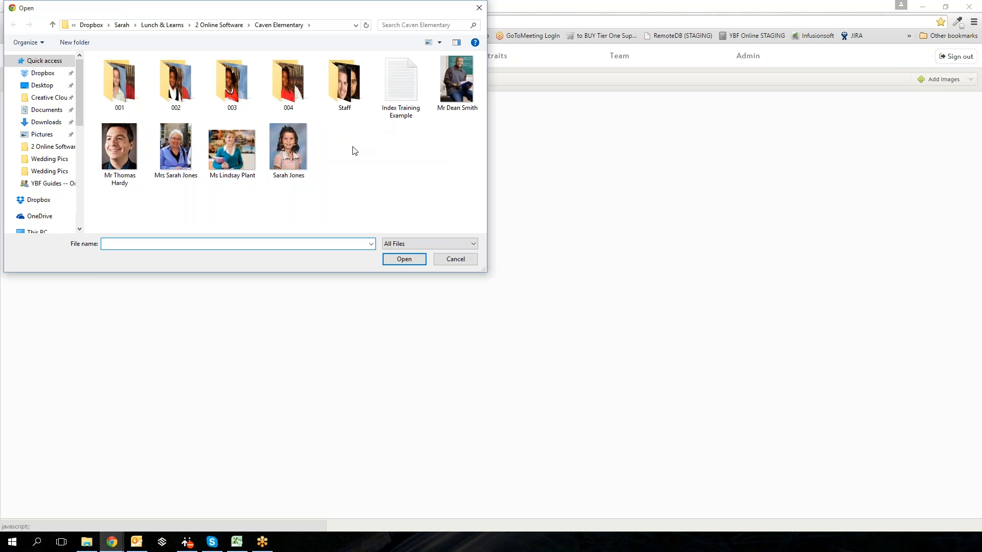
click(42, 86)
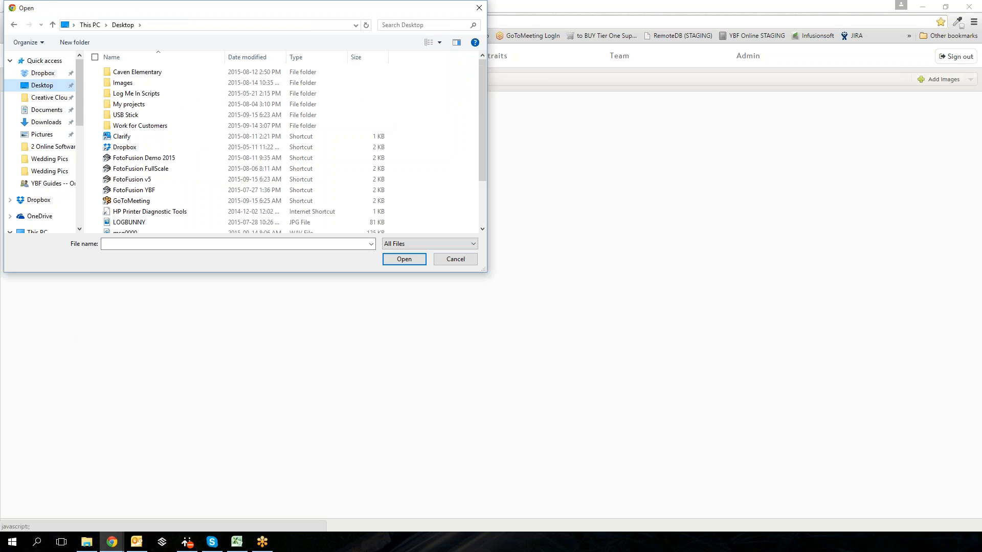
double_click(125, 83)
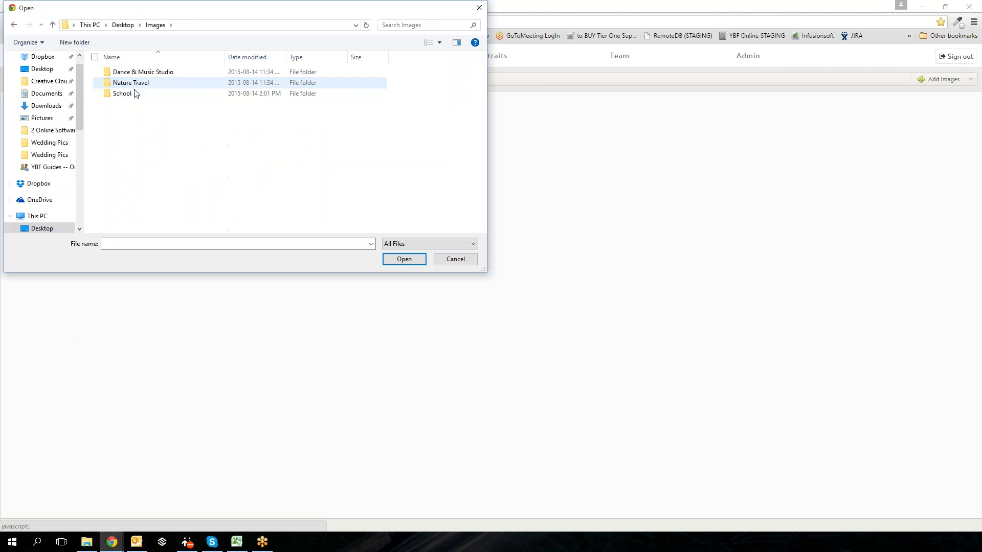
double_click(144, 72)
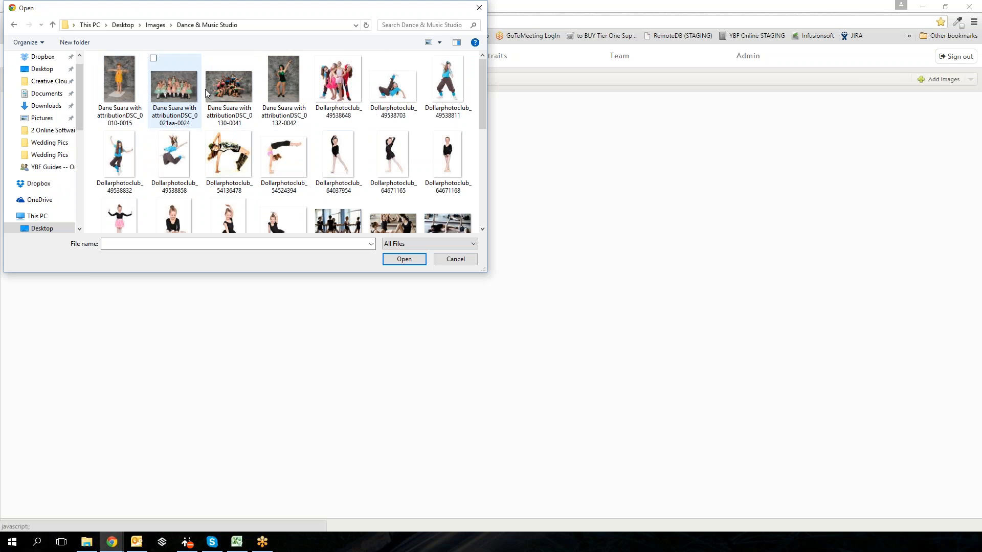
Step: Select the two group dance photos and upload them into the Concert folder
click(128, 93)
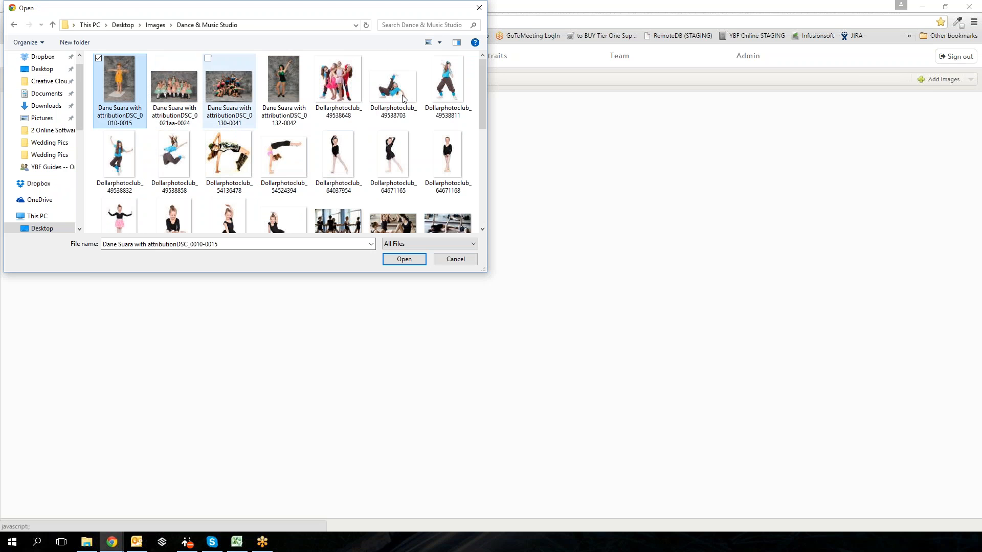
shift+click(440, 93)
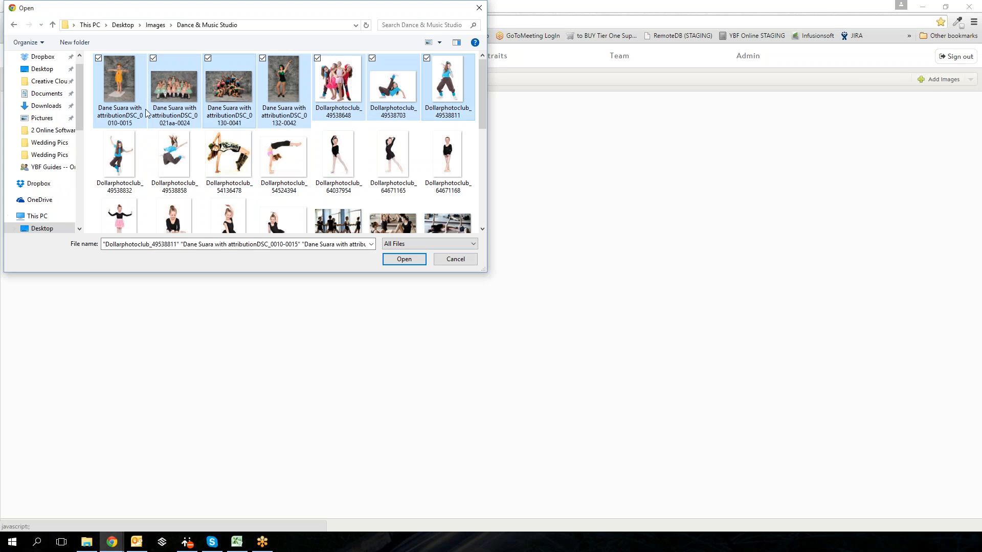
click(124, 98)
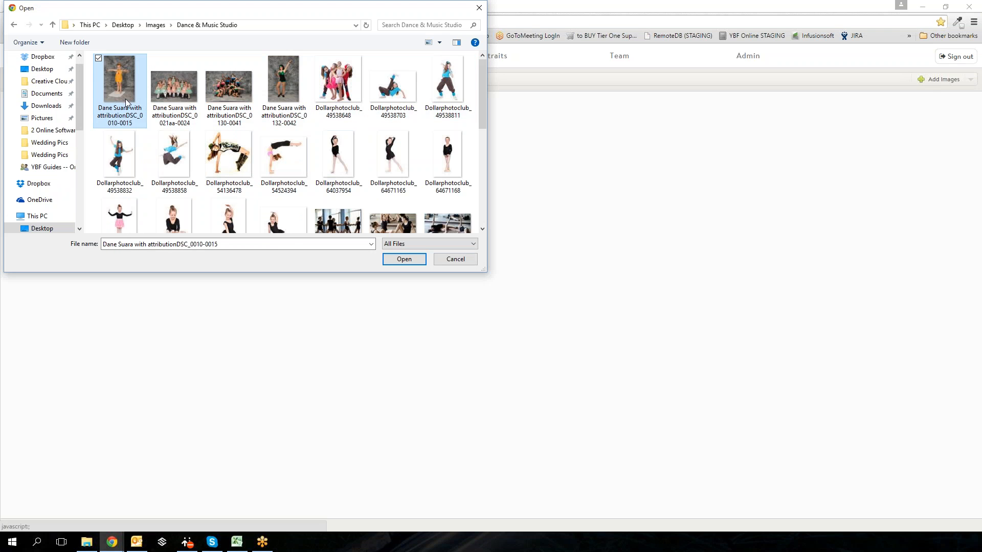
ctrl+click(174, 153)
ctrl+click(278, 150)
ctrl+click(393, 154)
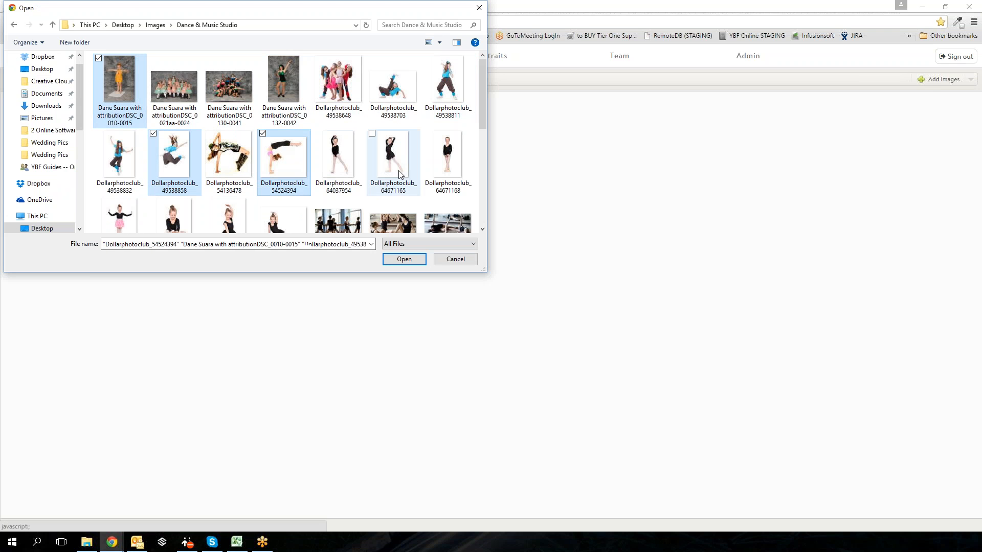
ctrl+click(219, 210)
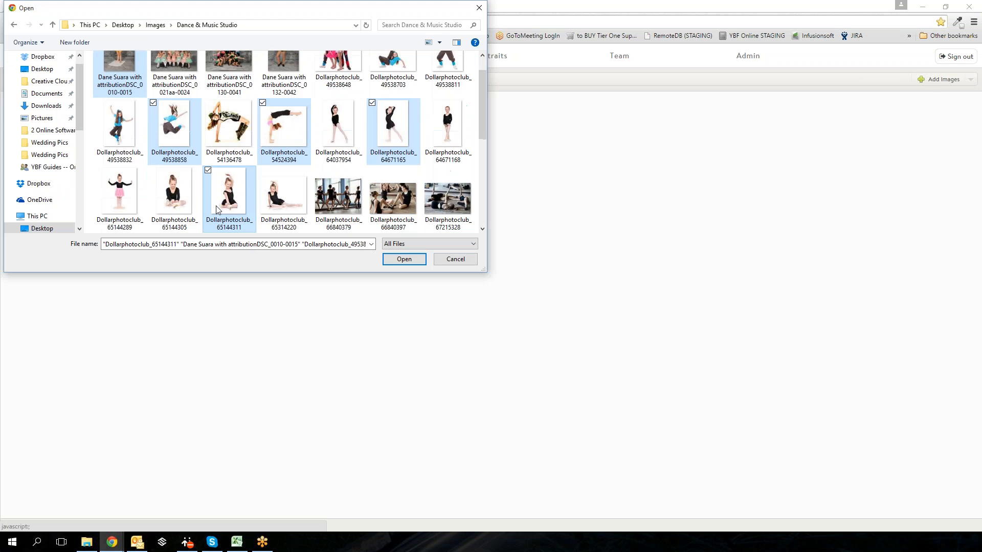
scroll(218, 210, up, 1)
click(127, 65)
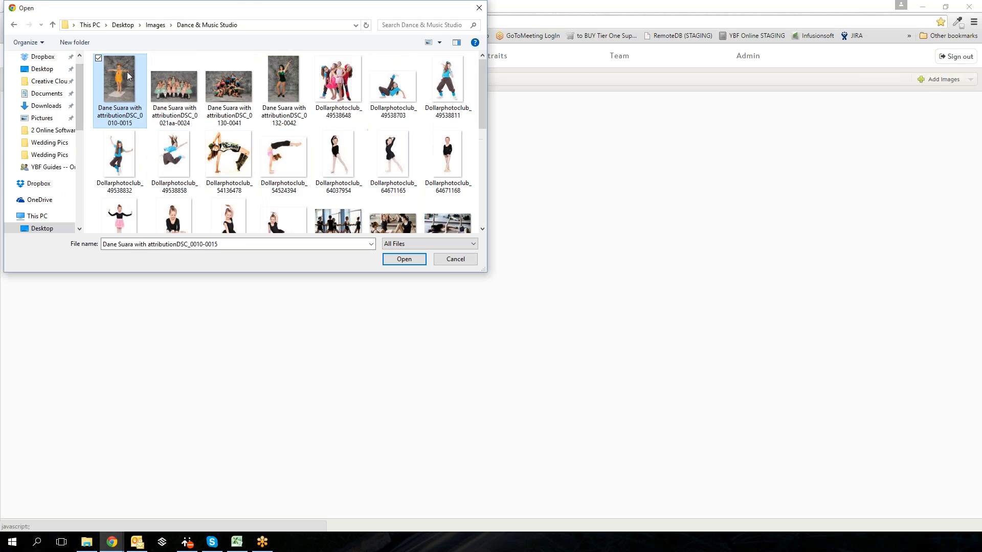
ctrl+click(178, 98)
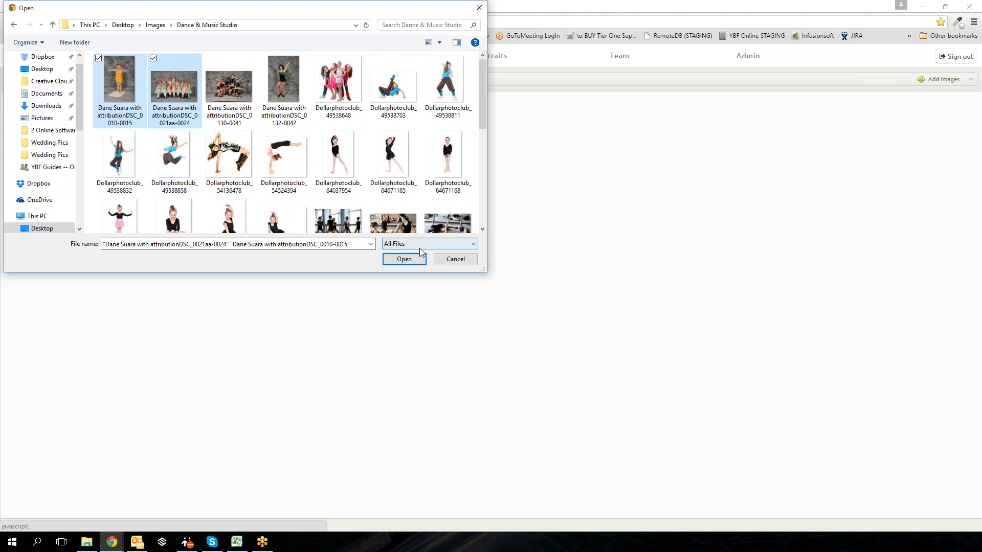
click(411, 261)
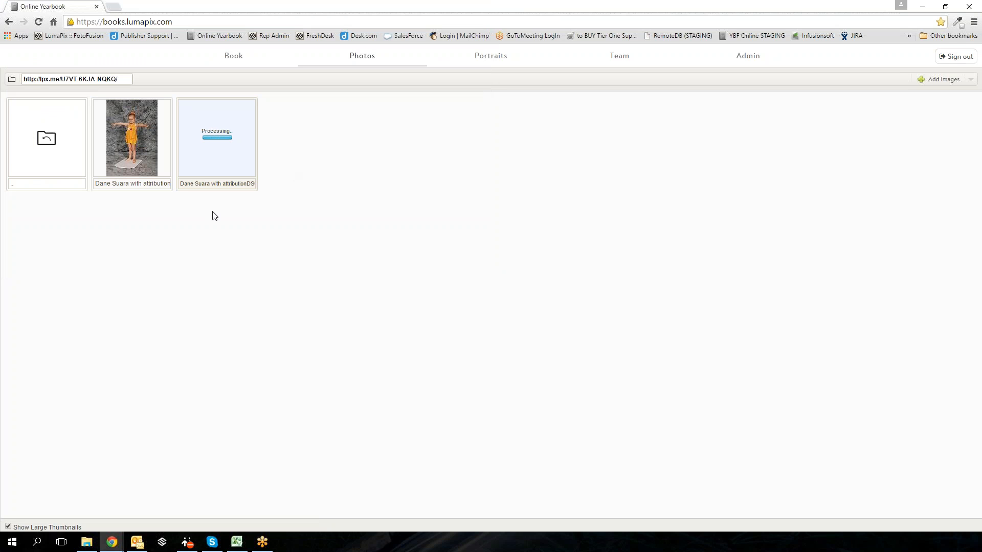
Step: Look over the Portraits section, then switch to the Team members page
click(485, 61)
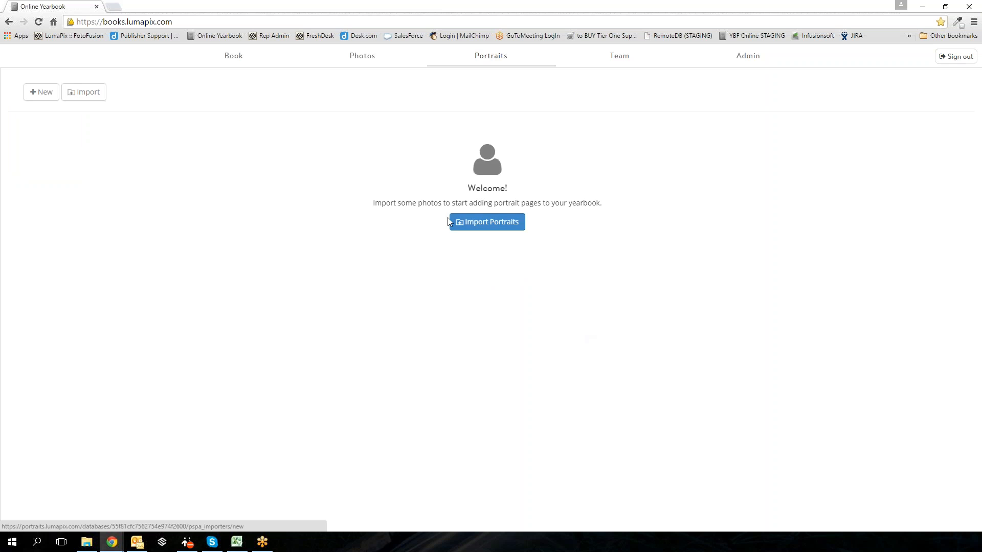
click(628, 61)
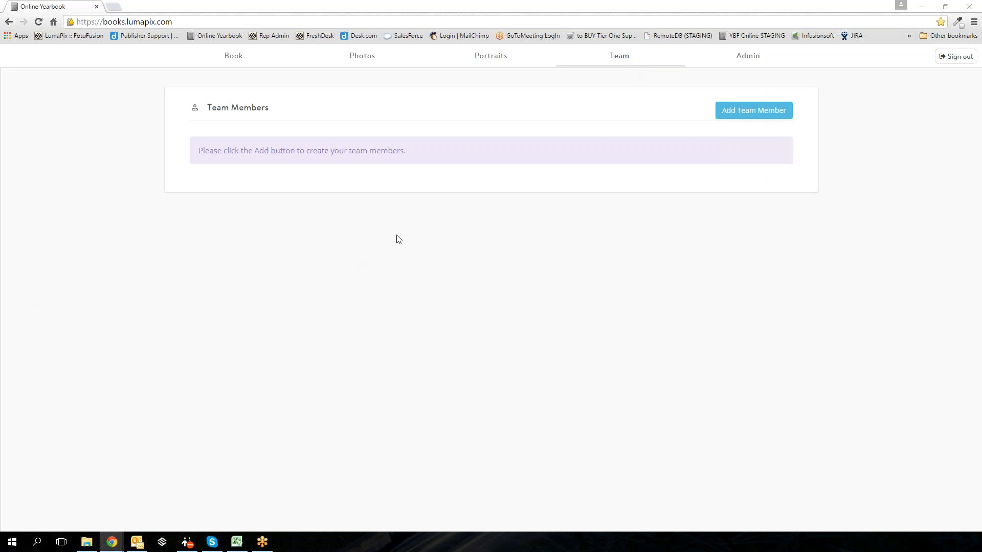
Step: Add a new team member with ID 'User 1' and a password
click(766, 119)
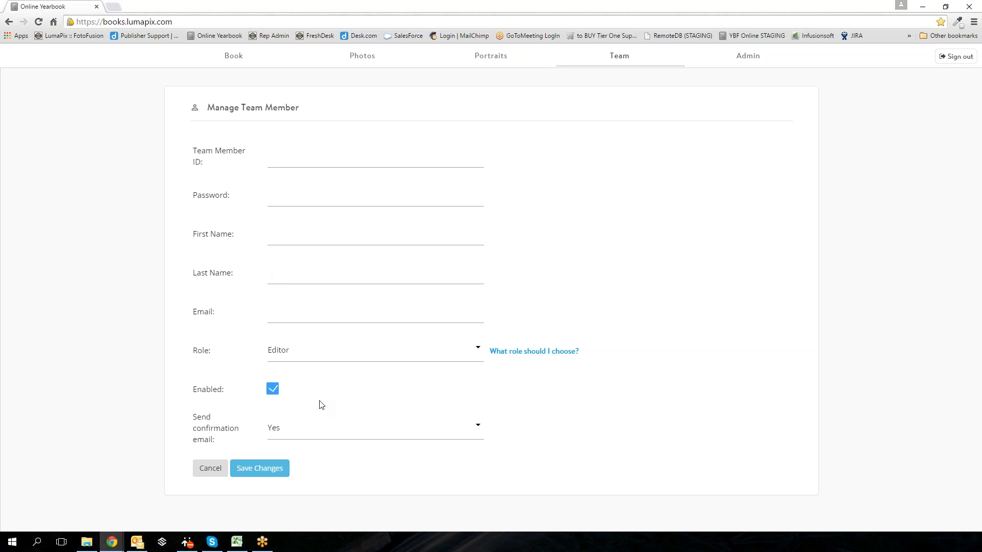
click(268, 156)
text(User 1)
key(Tab)
text(Password1)
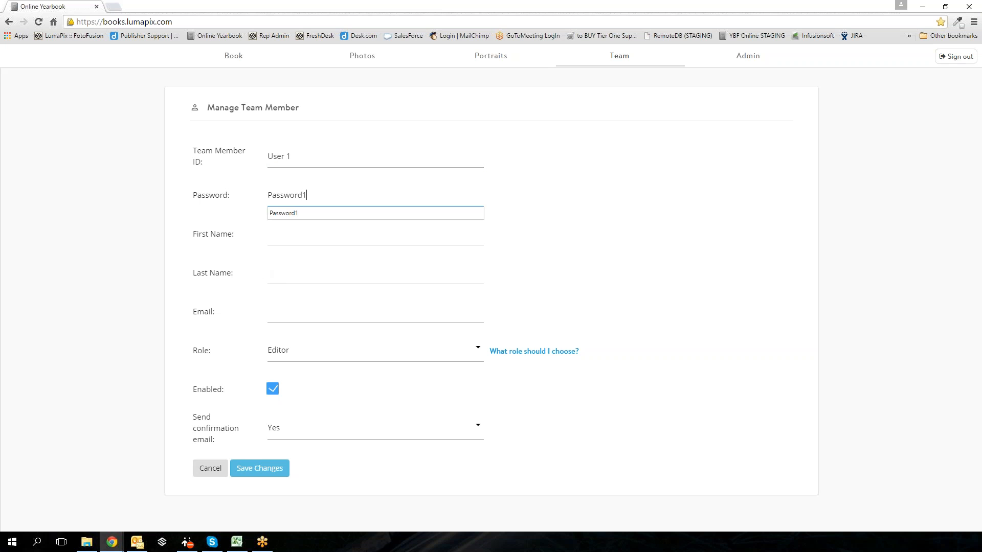
key(Tab)
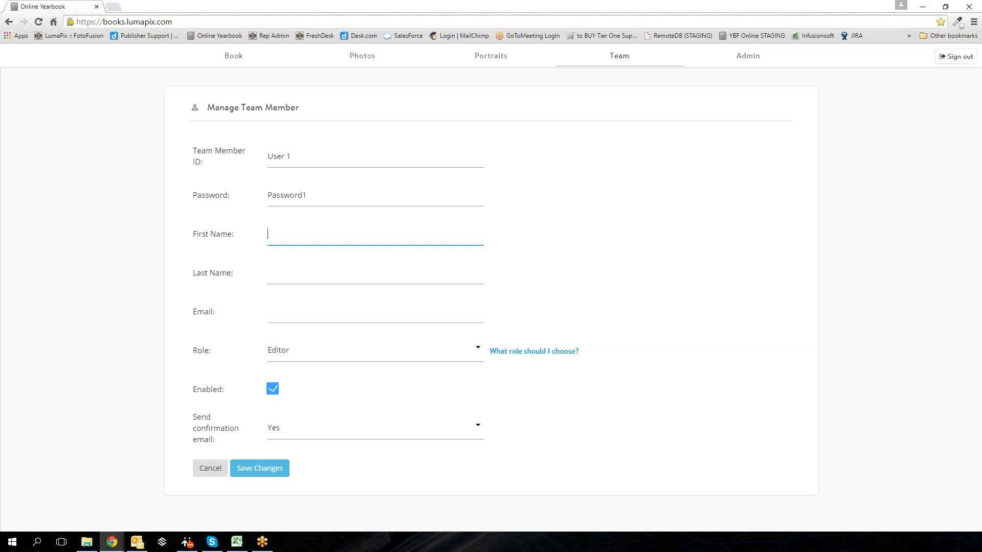
Step: Fill in the member's first and last name and keep the Editor role
text(Demo)
key(Tab)
text(User)
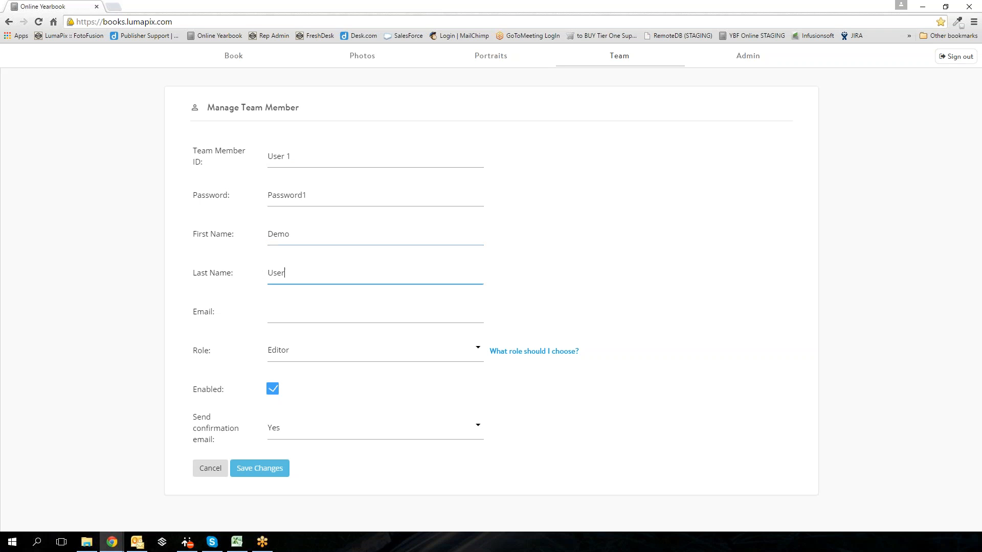
key(Tab)
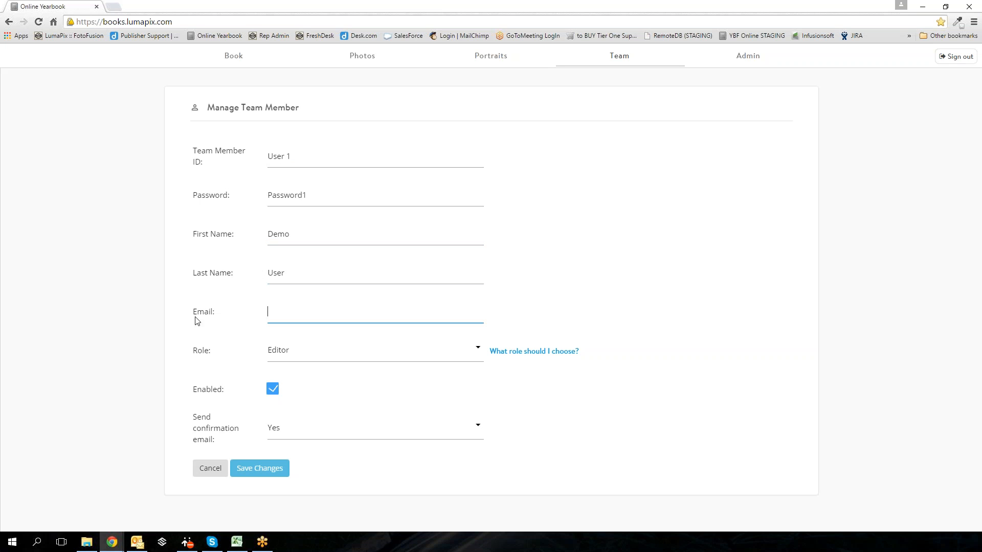
click(476, 350)
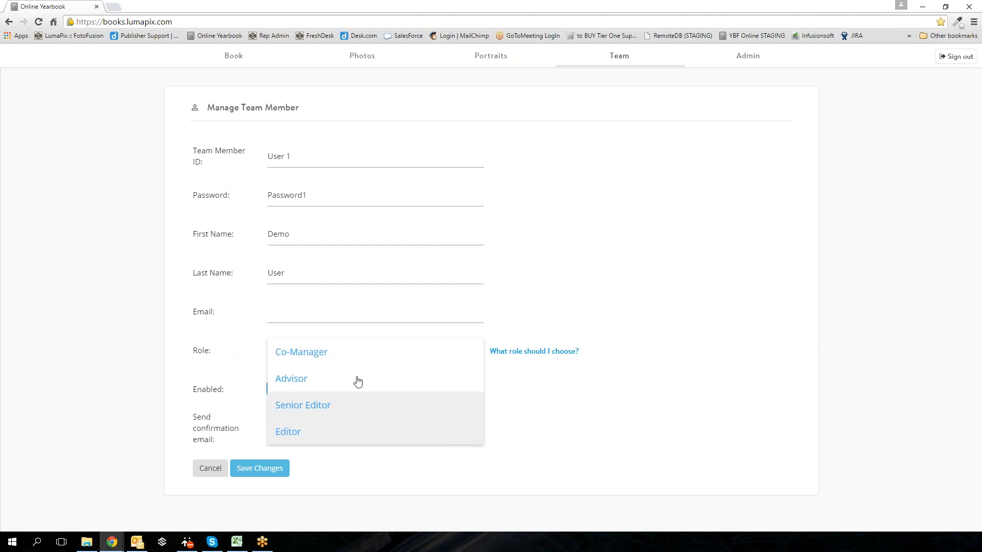
click(514, 361)
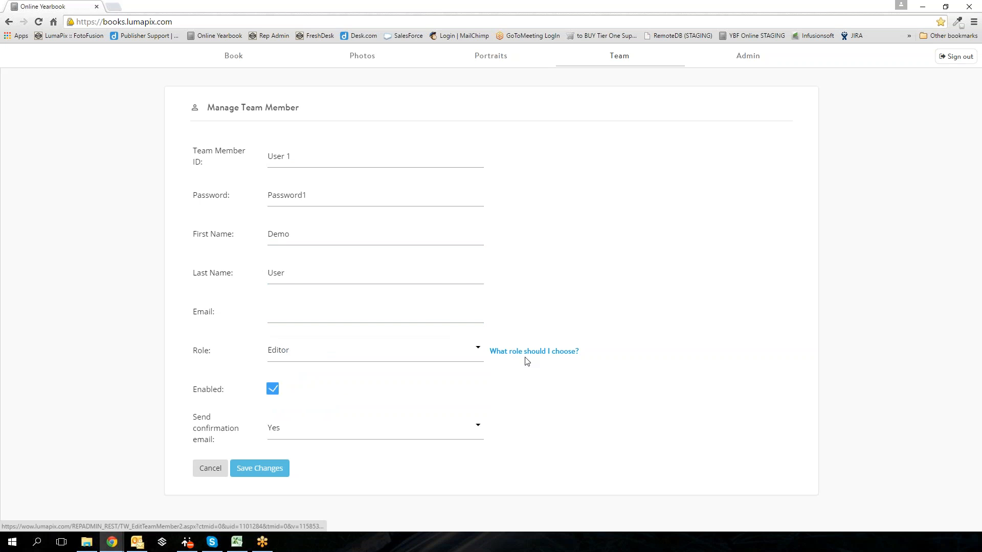
Step: Review the Roles Overview table, noting Edit Assigned Pages and Co-Manager, then close it
click(526, 357)
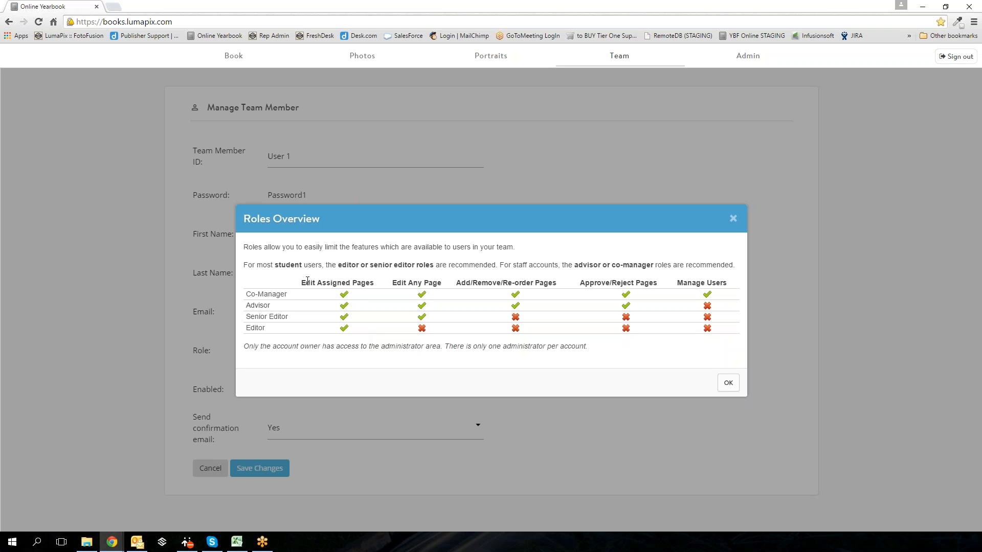
drag(307, 281, 381, 287)
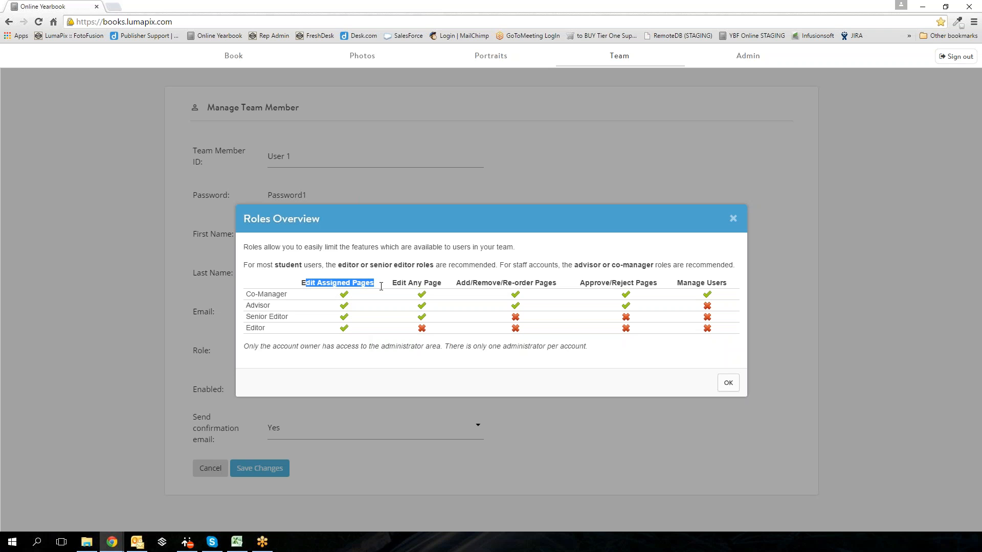
click(396, 368)
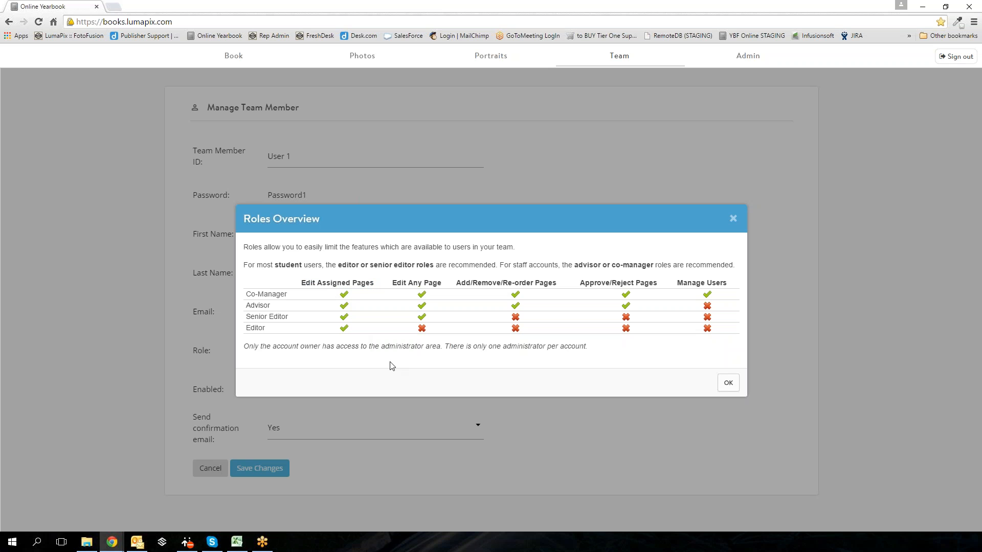
drag(287, 295, 245, 295)
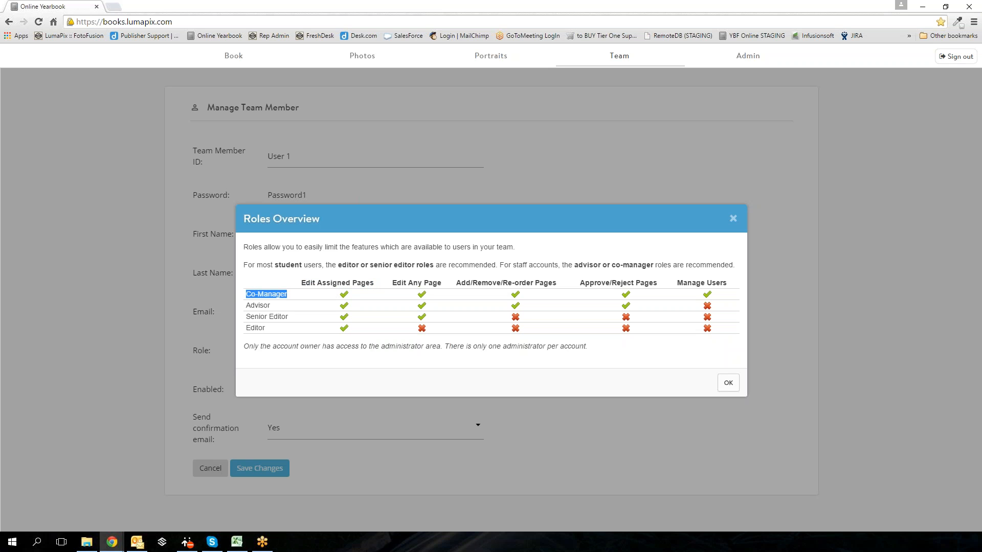
click(285, 312)
click(728, 383)
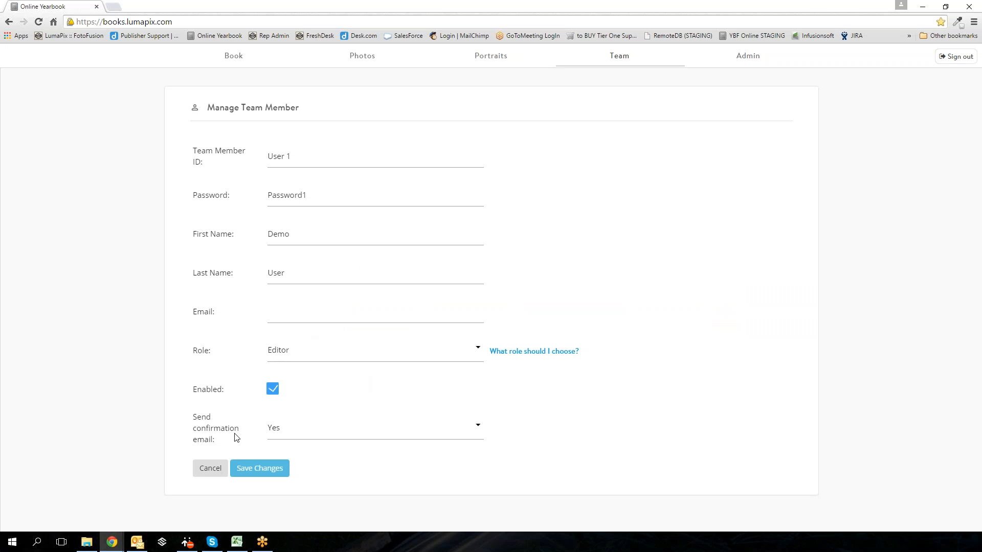
Step: Set Send confirmation email to No and try saving the team member
click(302, 435)
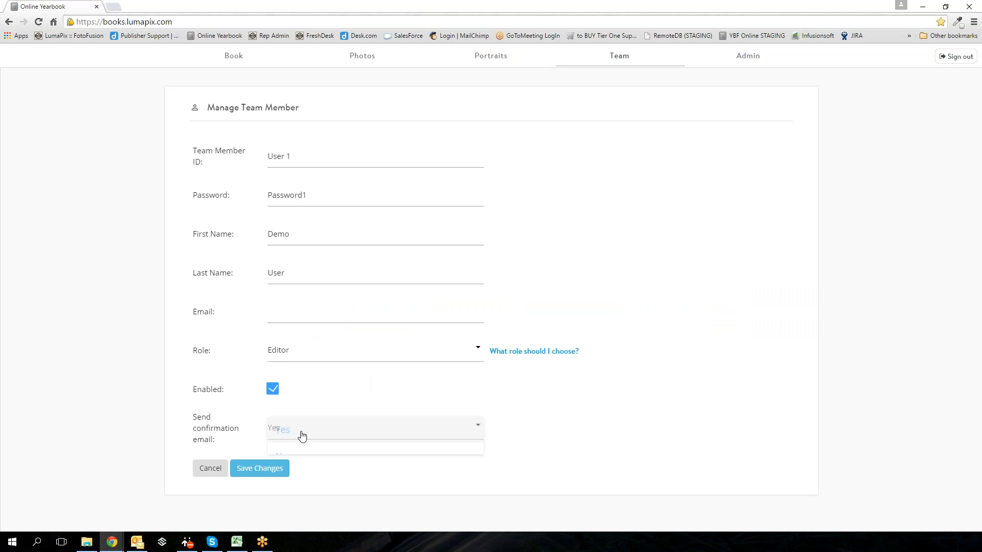
click(290, 453)
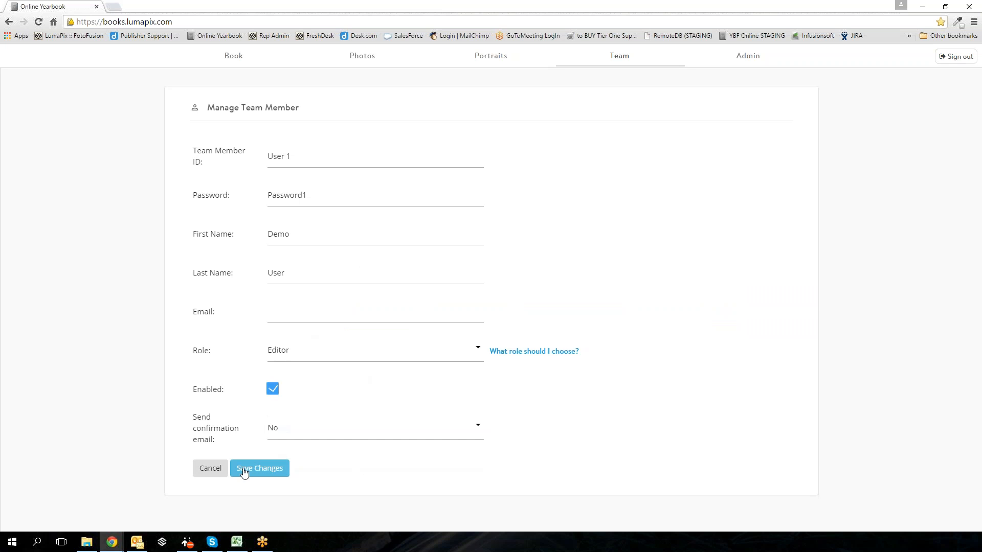
click(252, 469)
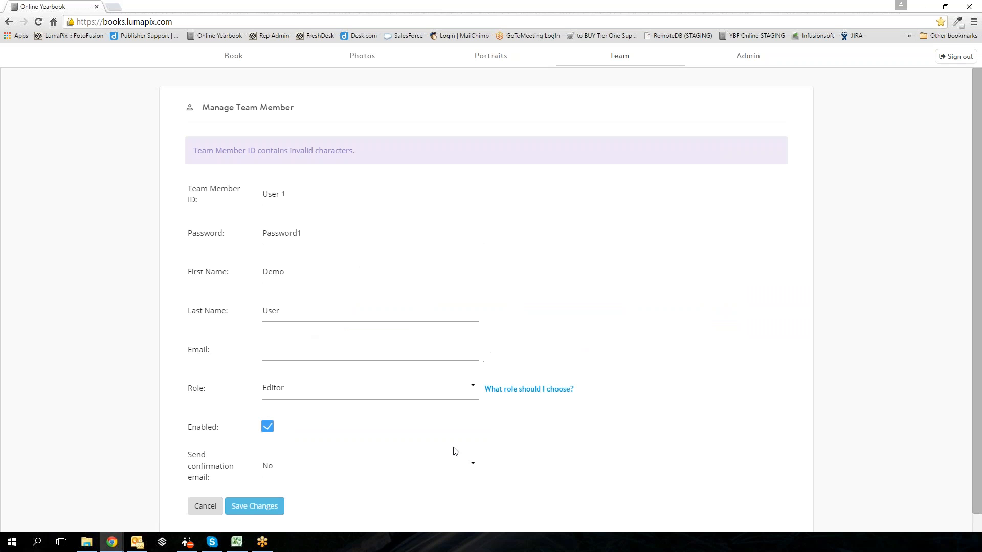
Step: Remove the space from the rejected member ID and save the Editor member
click(282, 196)
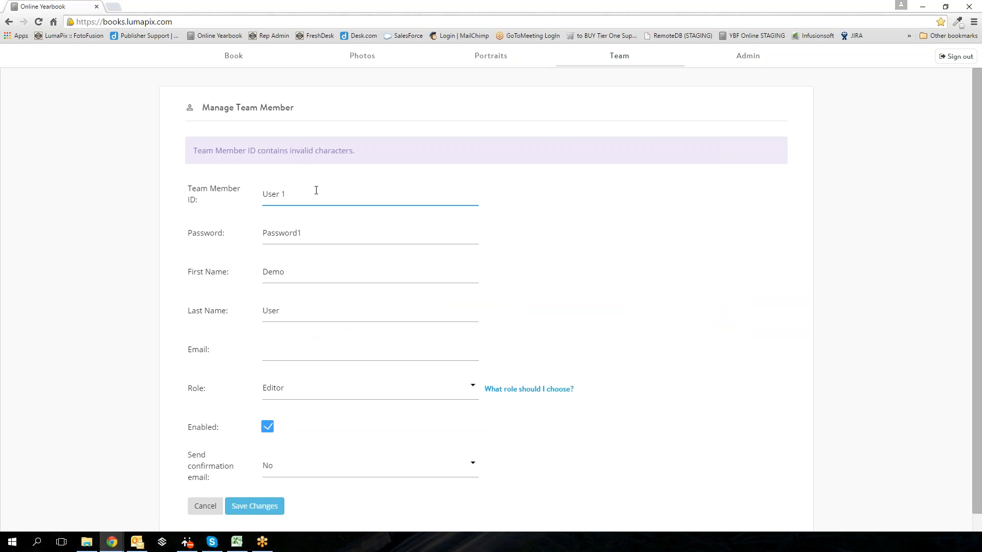
key(Delete)
scroll(270, 521, down, 1)
click(244, 487)
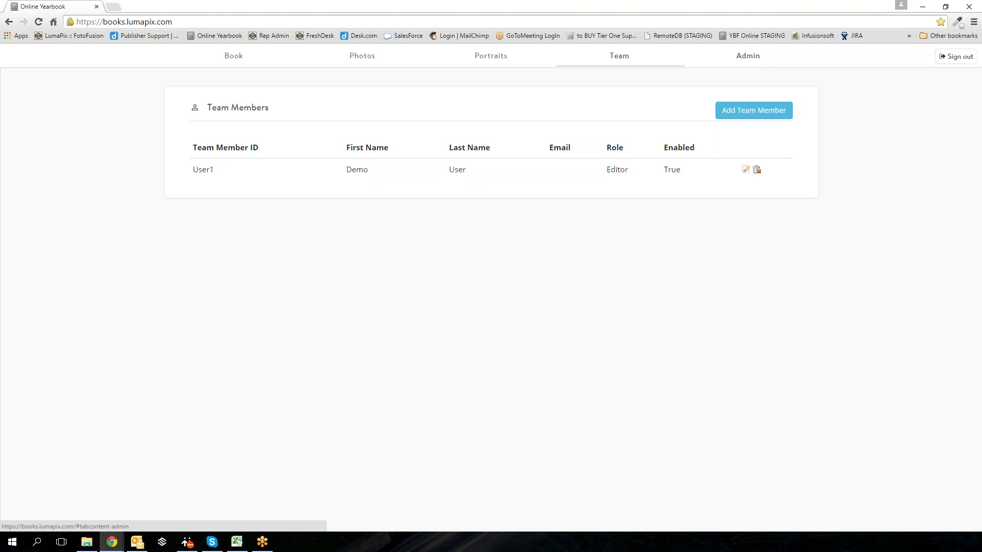
Step: In Admin, keep Book Size as the Standard 8.5x11 Book product and save the settings
click(749, 56)
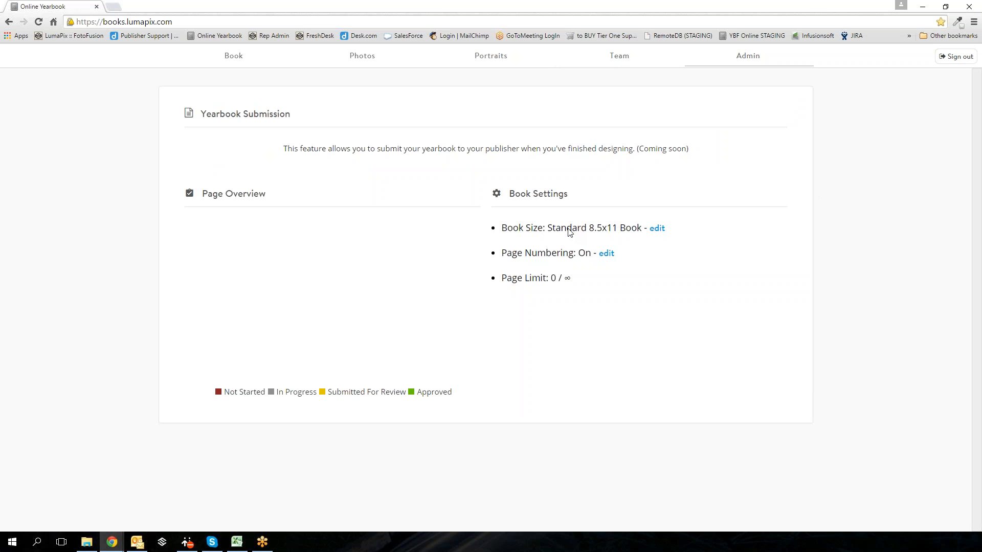
click(654, 229)
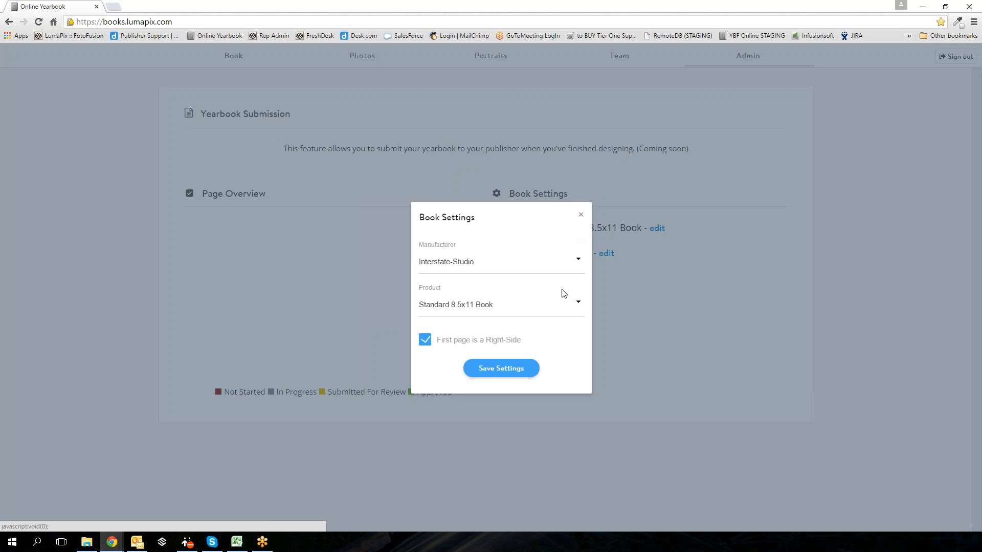
click(579, 308)
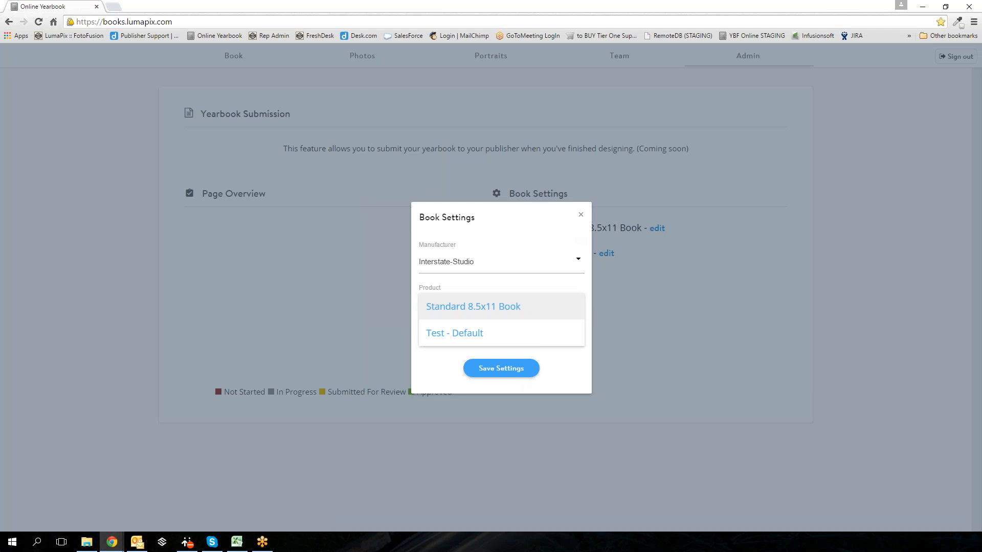
click(485, 307)
click(501, 370)
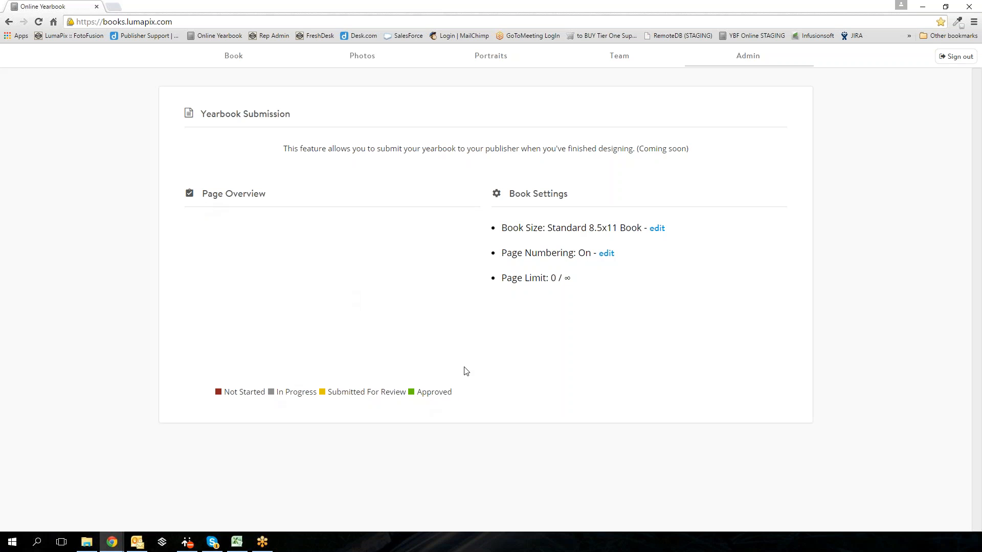
Step: In the Book editor, show the inside pages instead of the cover and open the Add Pages choices
click(231, 58)
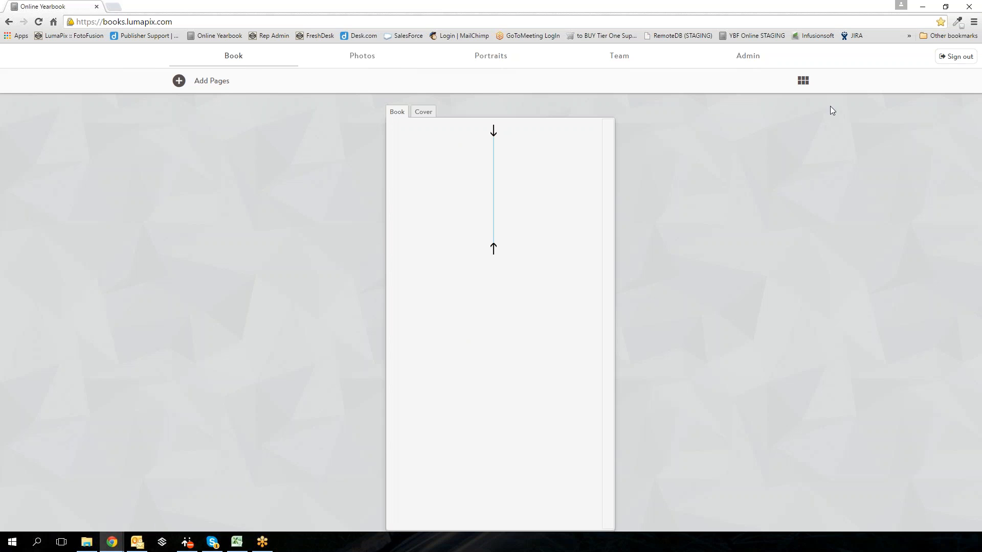
click(803, 82)
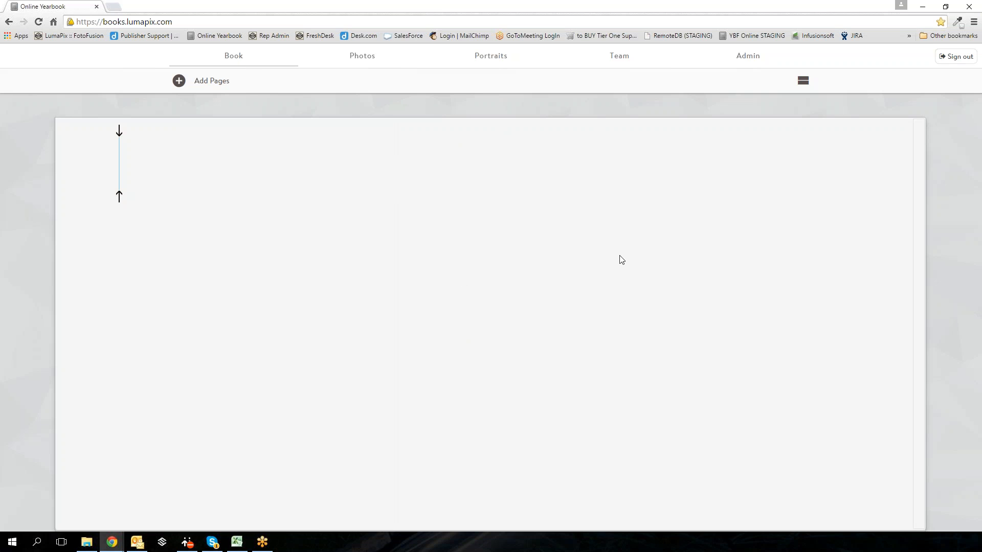
click(802, 84)
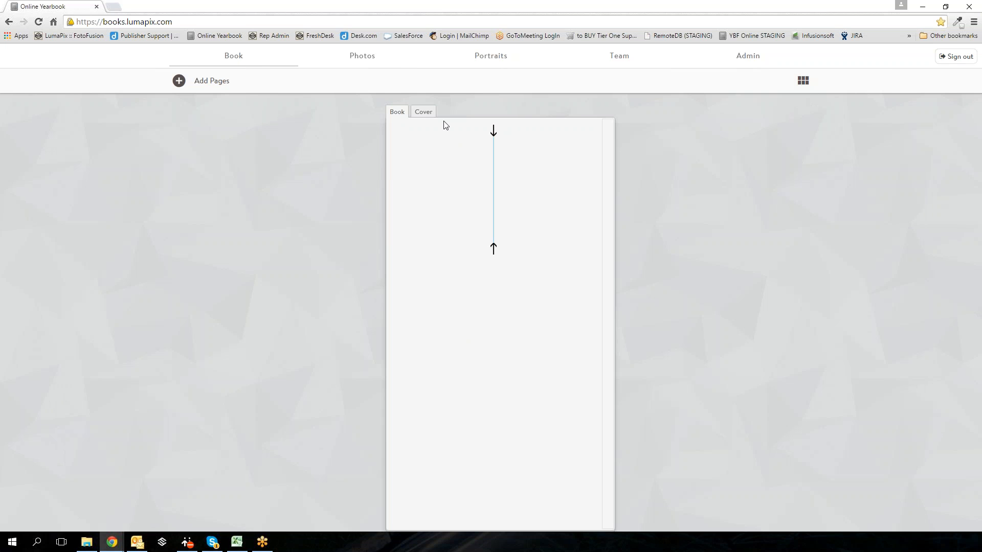
click(423, 112)
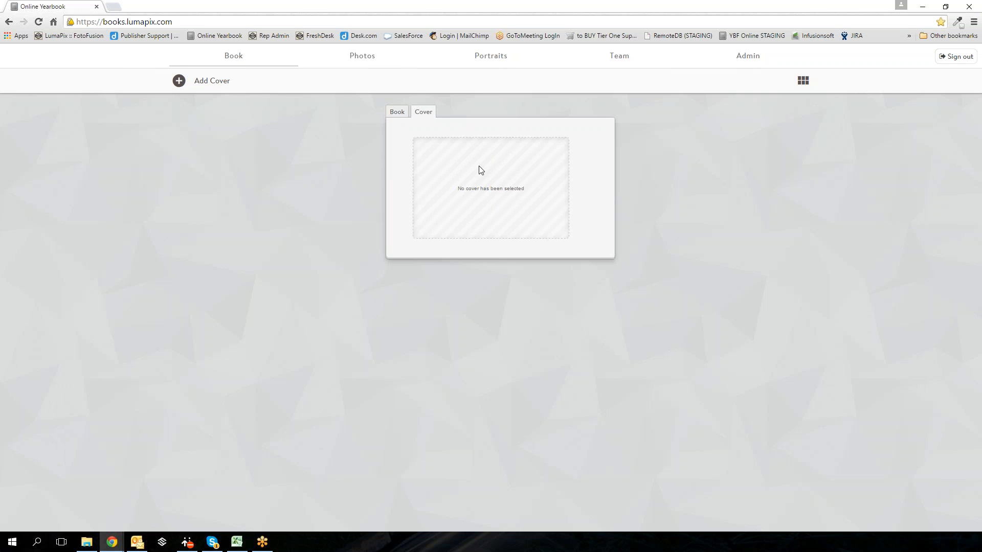
click(391, 115)
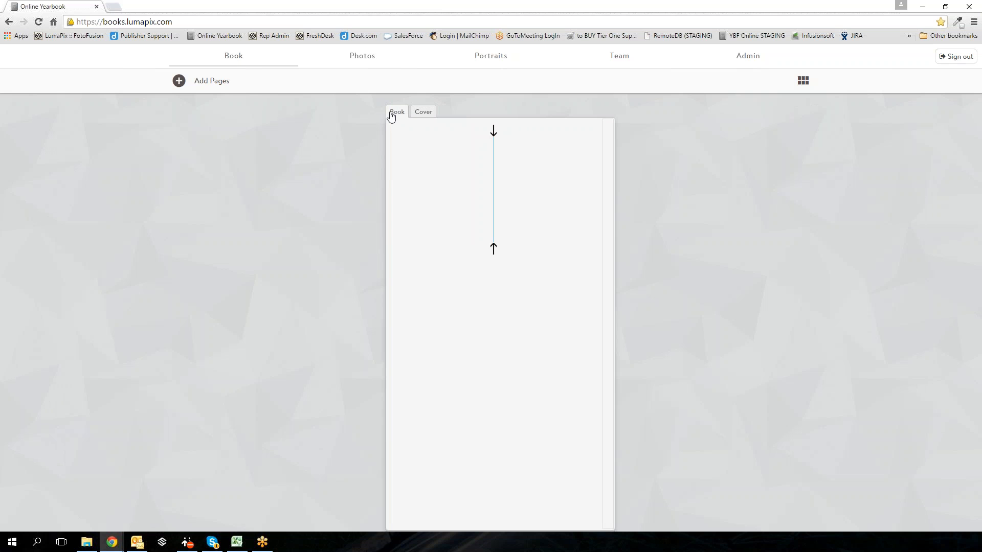
click(199, 87)
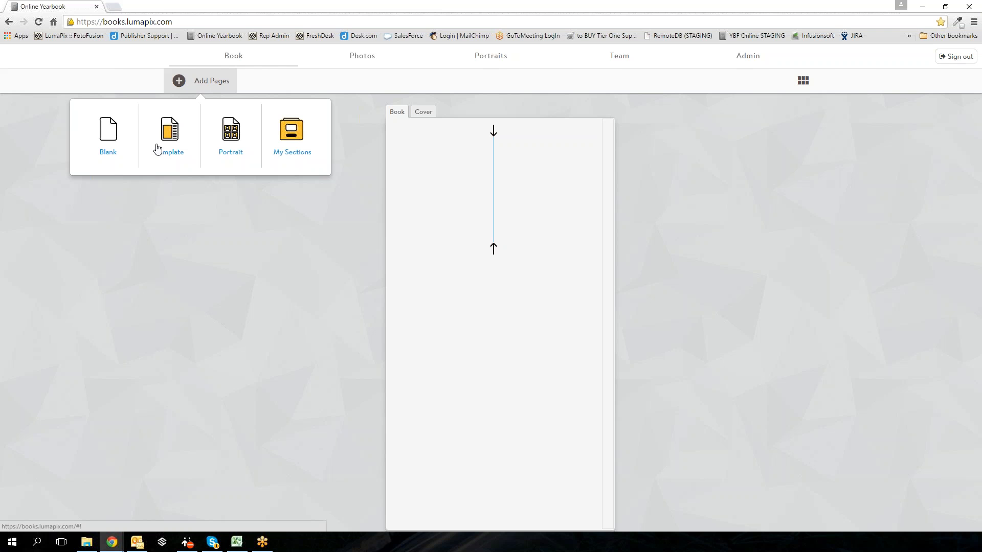
Step: Start a new blank section named Principal Page with 1 page
click(108, 132)
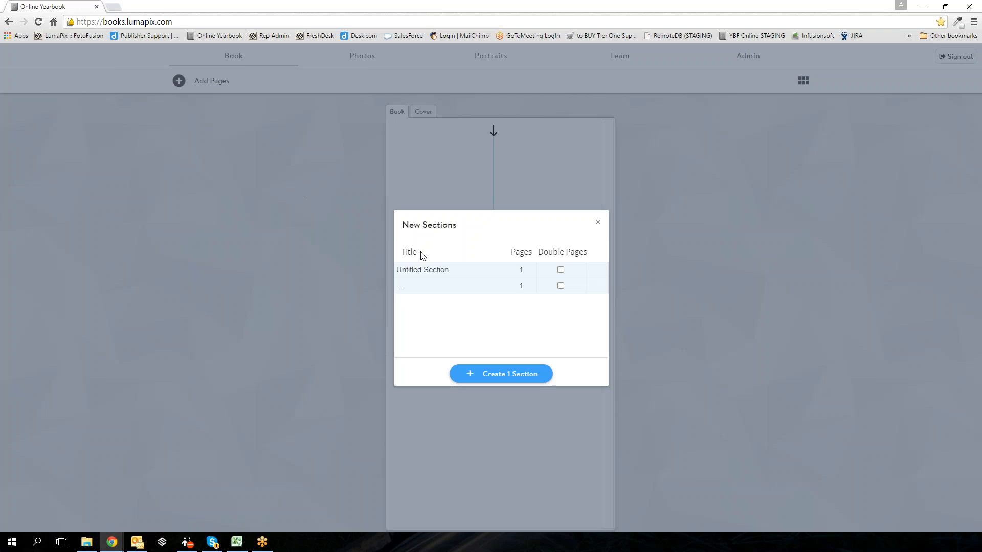
click(451, 266)
text(Principal Page)
click(522, 274)
click(526, 274)
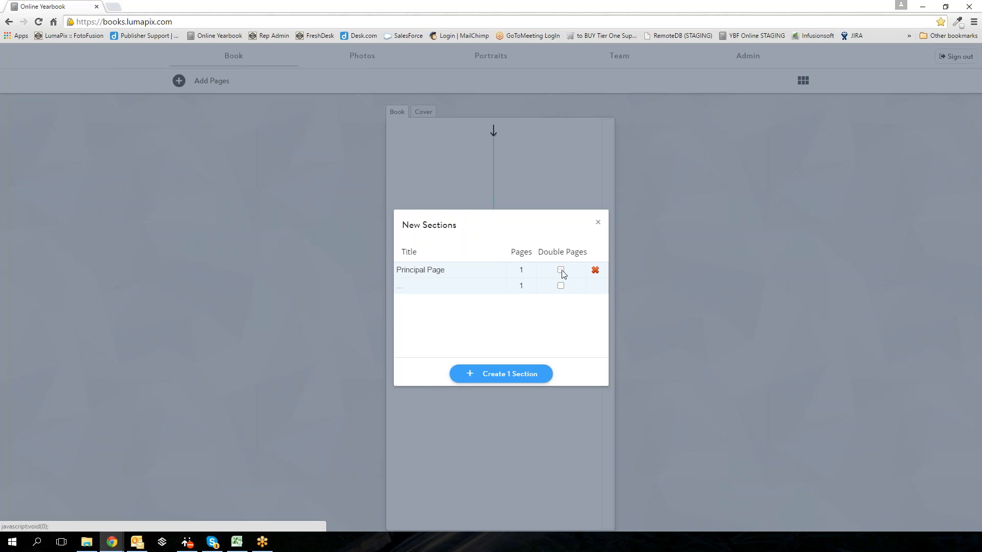
Step: Add a 2-page Welcome Back section and create both sections
click(458, 287)
text(W)
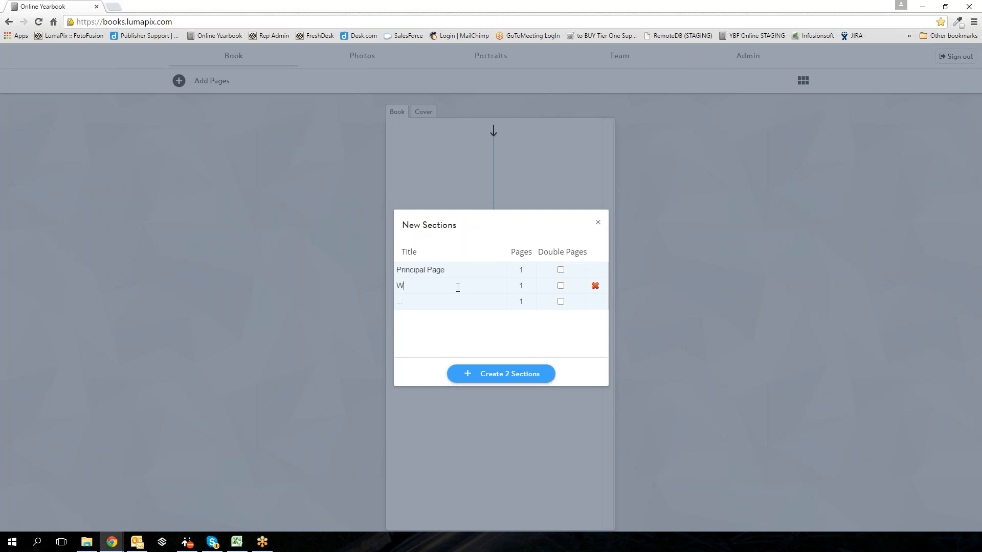
text(elcome Back)
double_click(529, 287)
text(2)
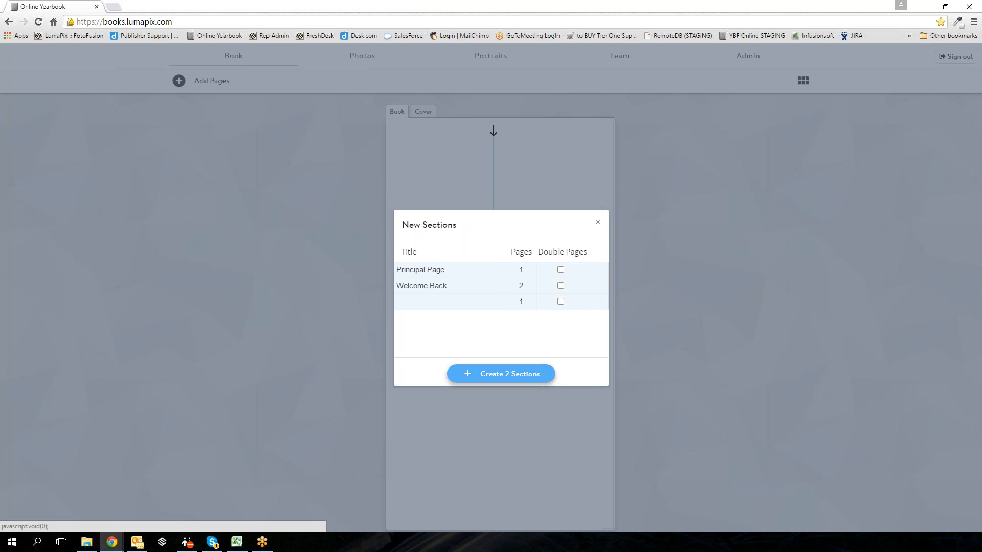
click(518, 373)
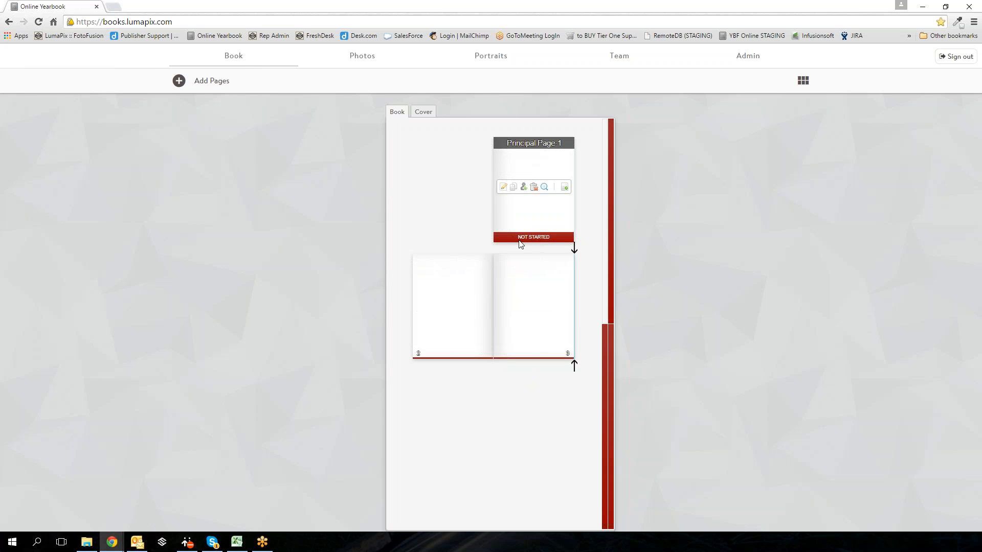
mouse_move(544, 333)
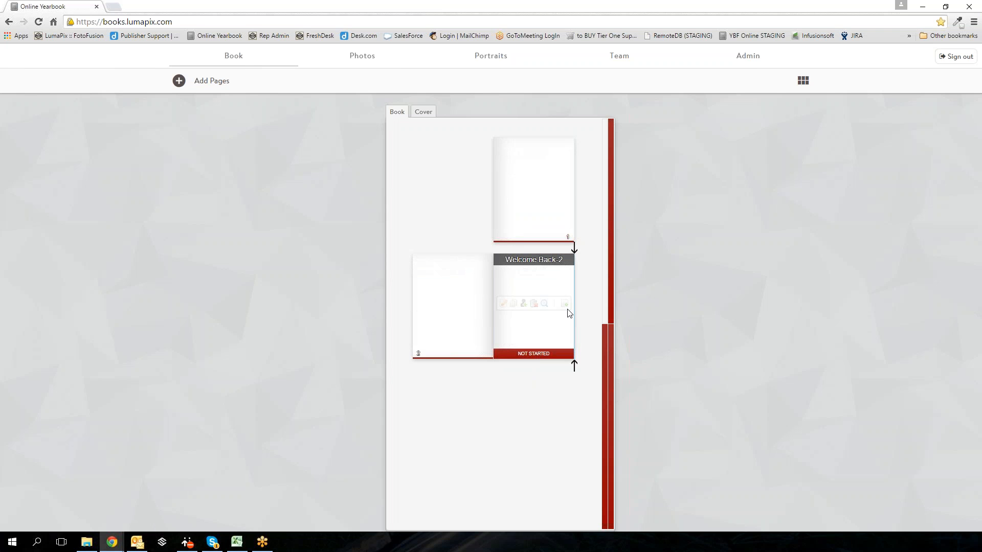
click(184, 85)
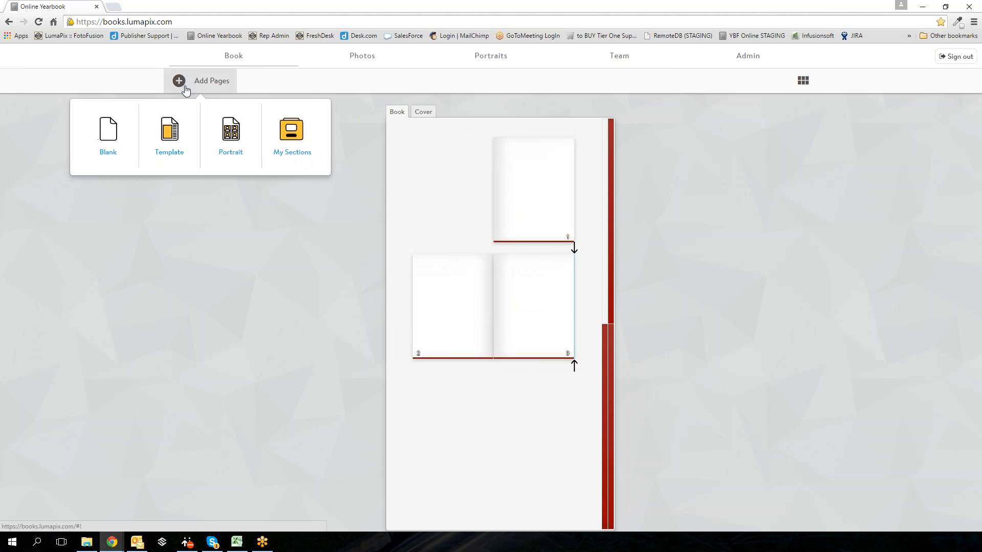
Step: Add the YBF006_13 Graduation template from Complete Yearbooks > Designer Magazine to the book
click(170, 147)
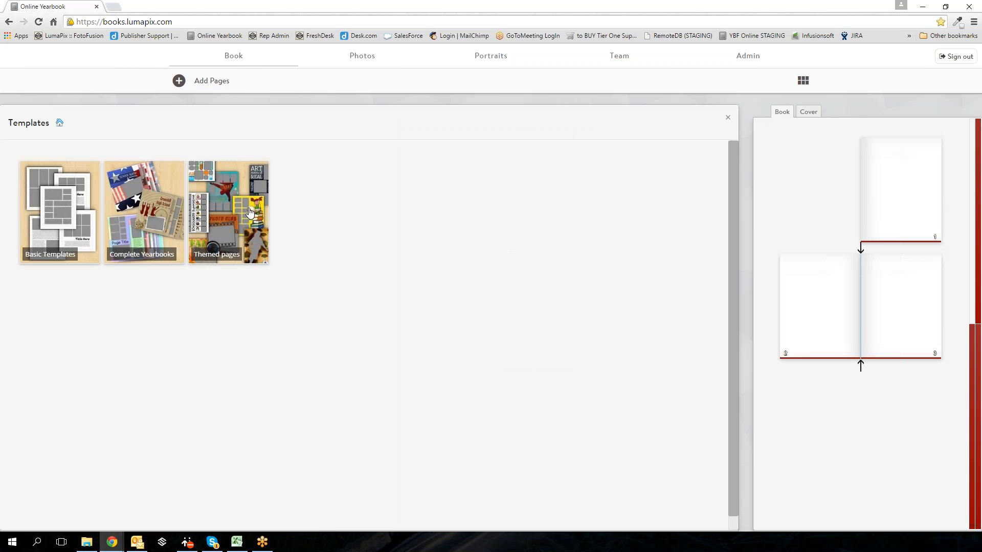
click(58, 239)
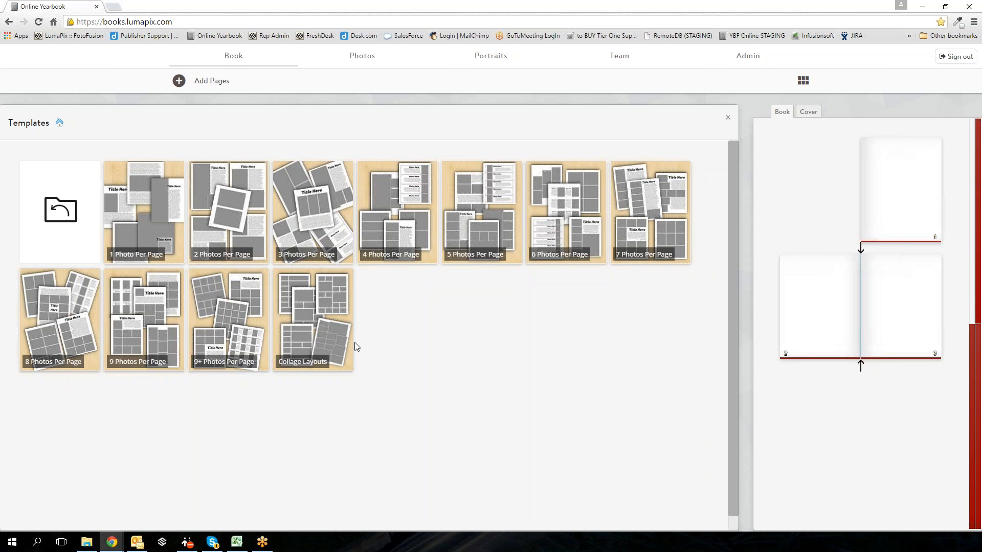
click(72, 223)
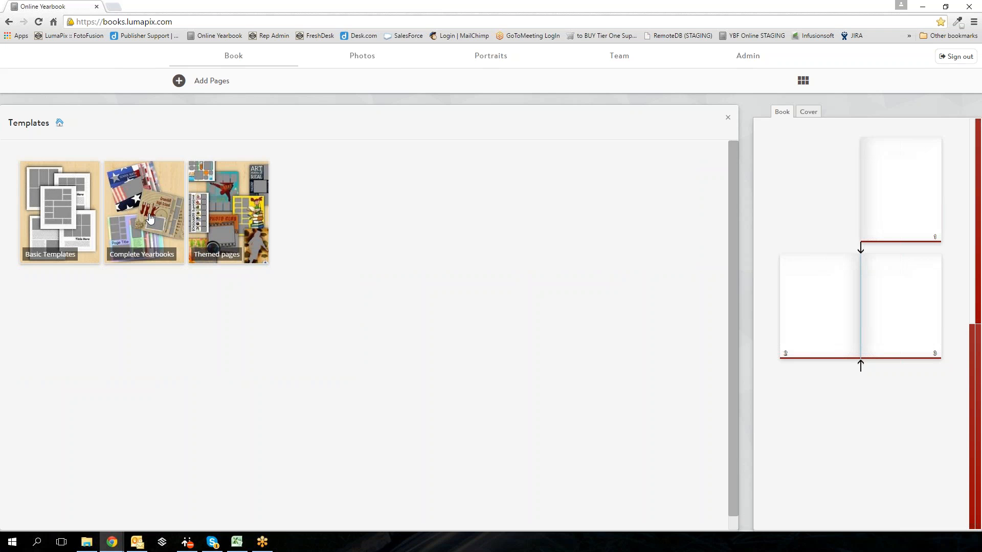
click(150, 219)
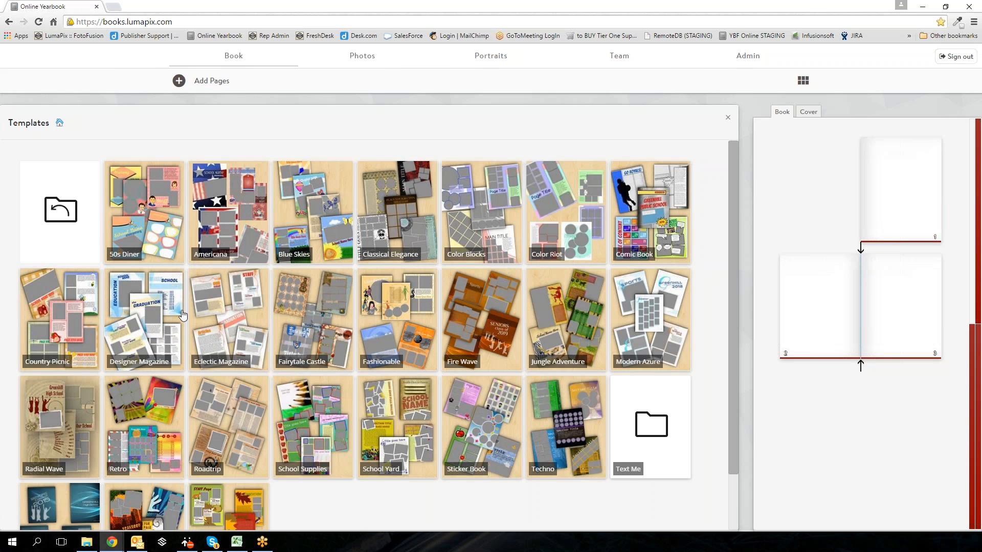
click(142, 323)
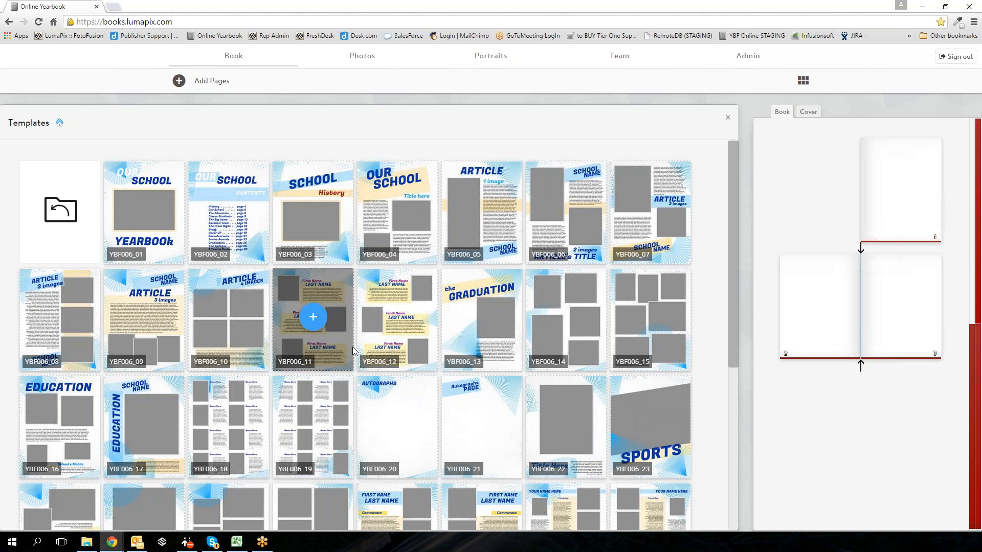
scroll(354, 351, down, 5)
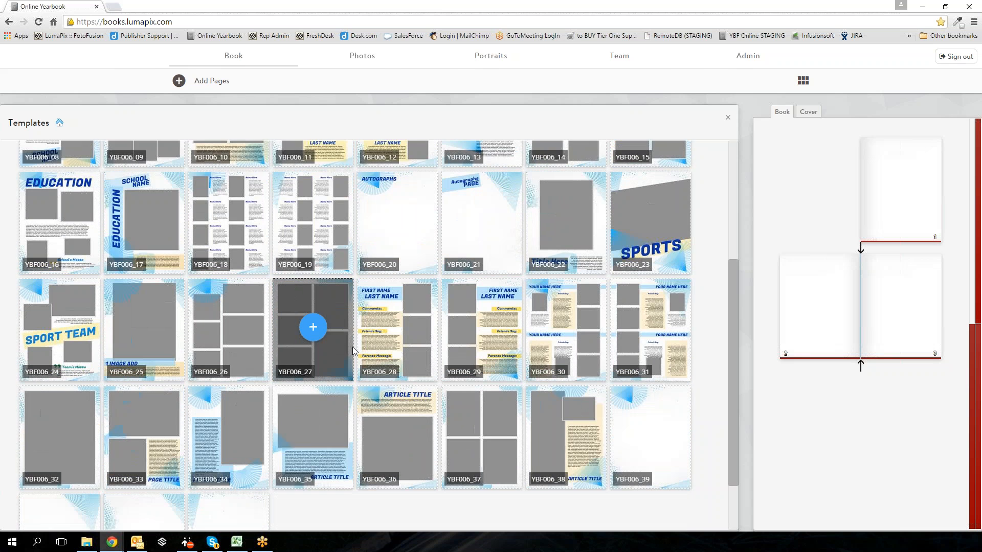
scroll(354, 351, up, 4)
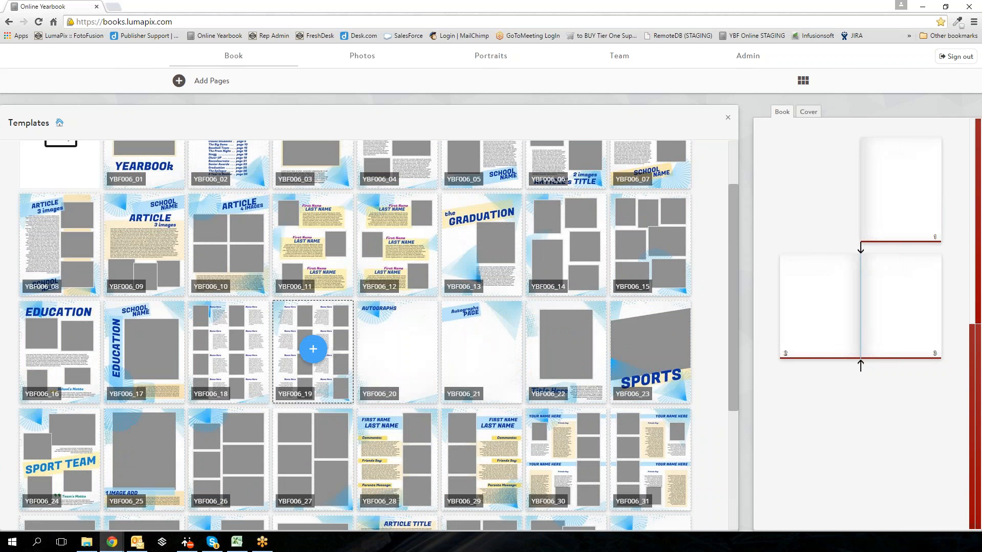
scroll(280, 361, up, 1)
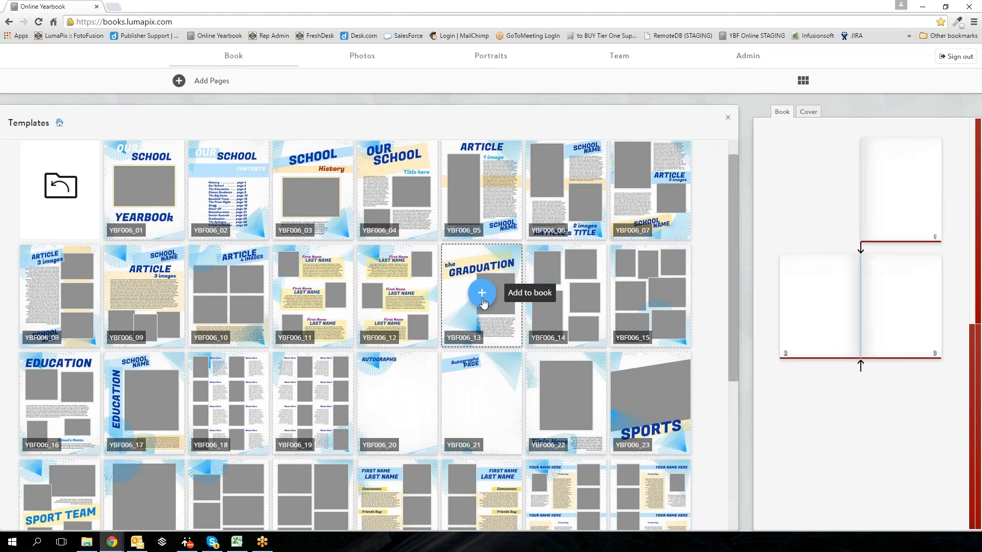
click(482, 293)
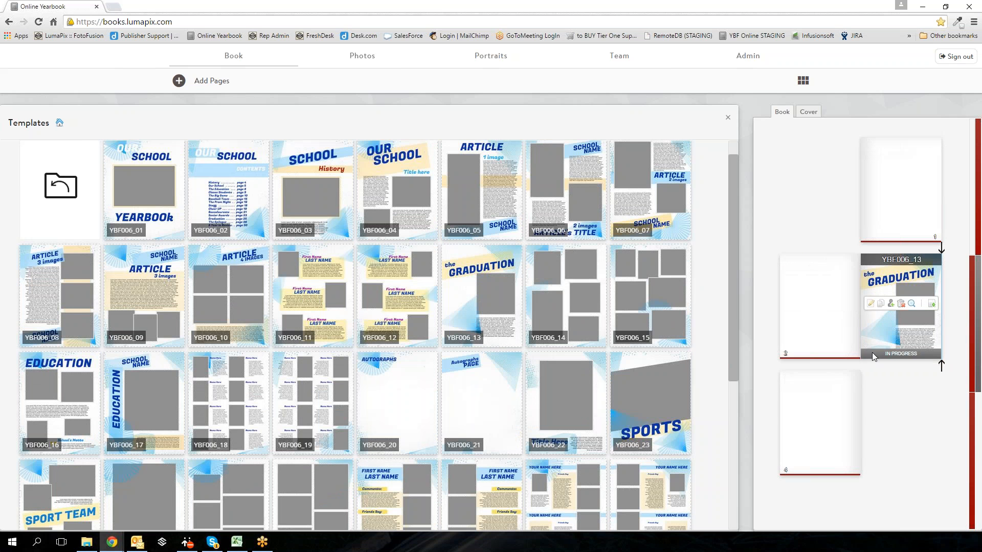
Step: Browse the Themed pages Arts and Performance templates, then close the template browser
click(62, 205)
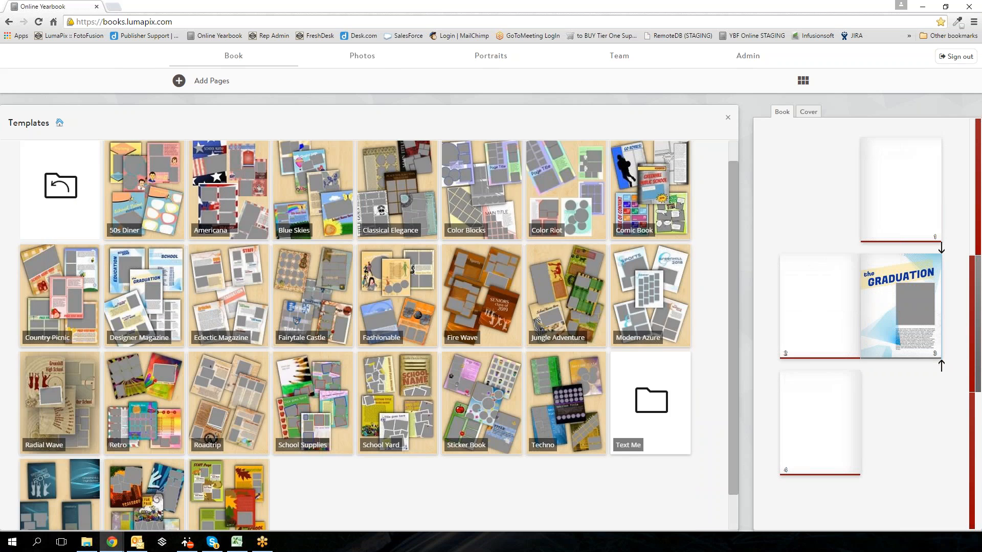
click(52, 183)
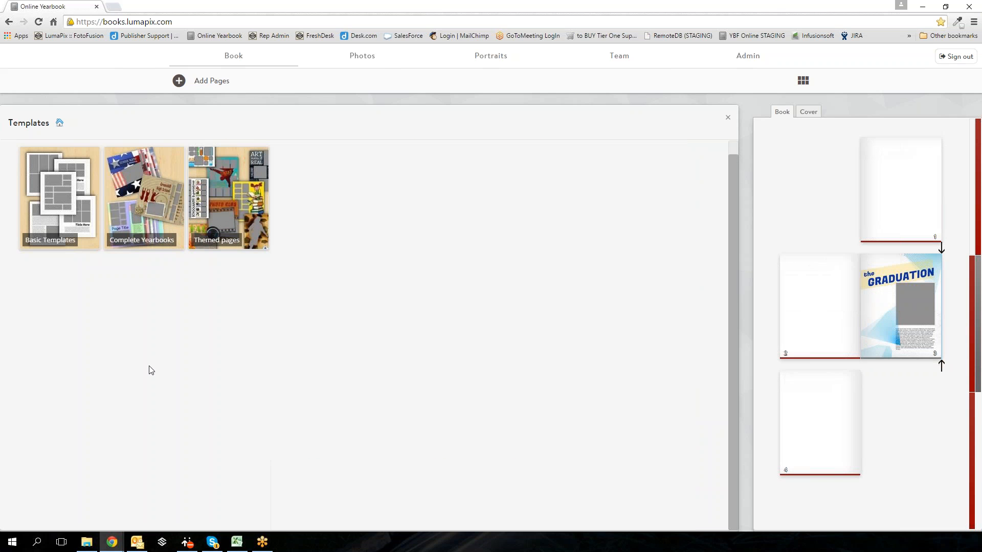
click(229, 198)
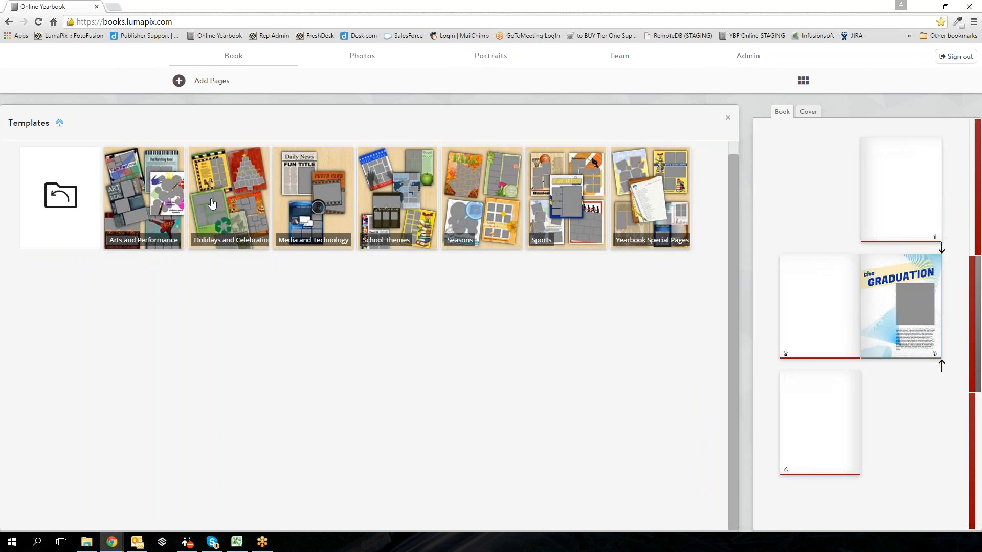
click(163, 220)
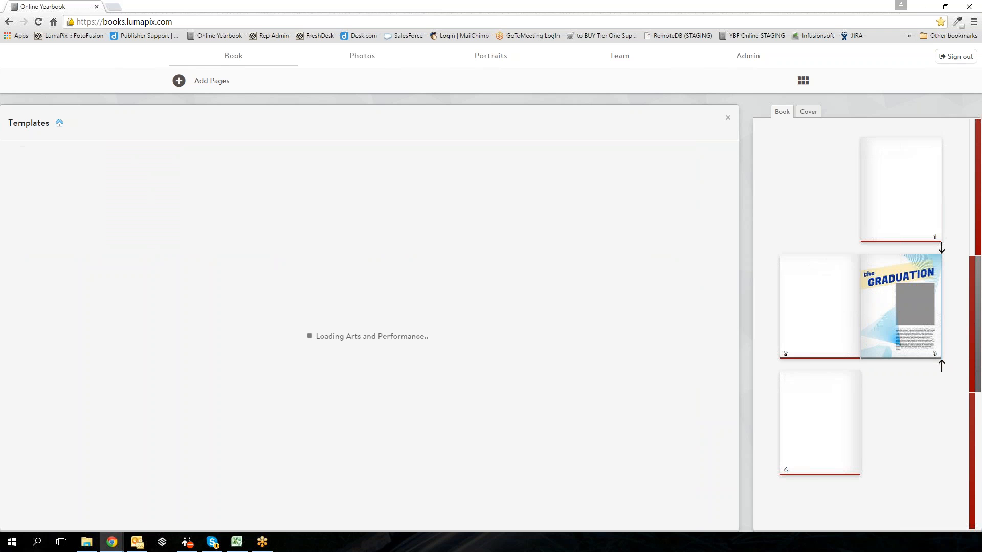
mouse_move(317, 302)
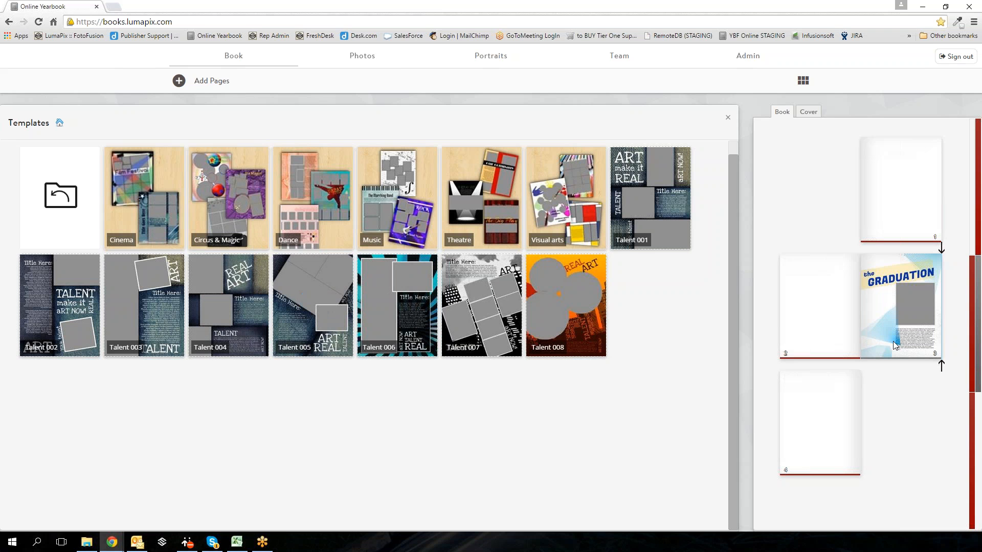
click(728, 117)
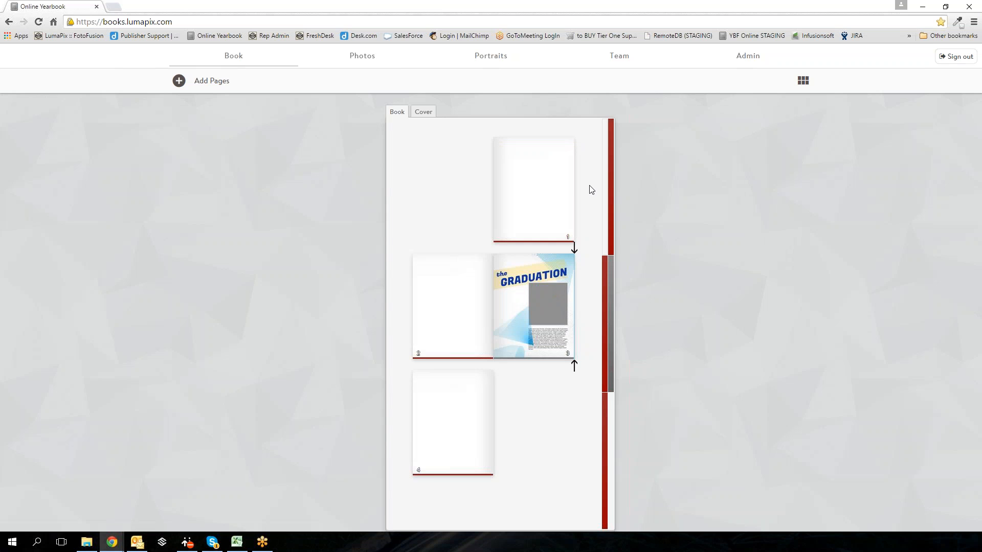
mouse_move(535, 293)
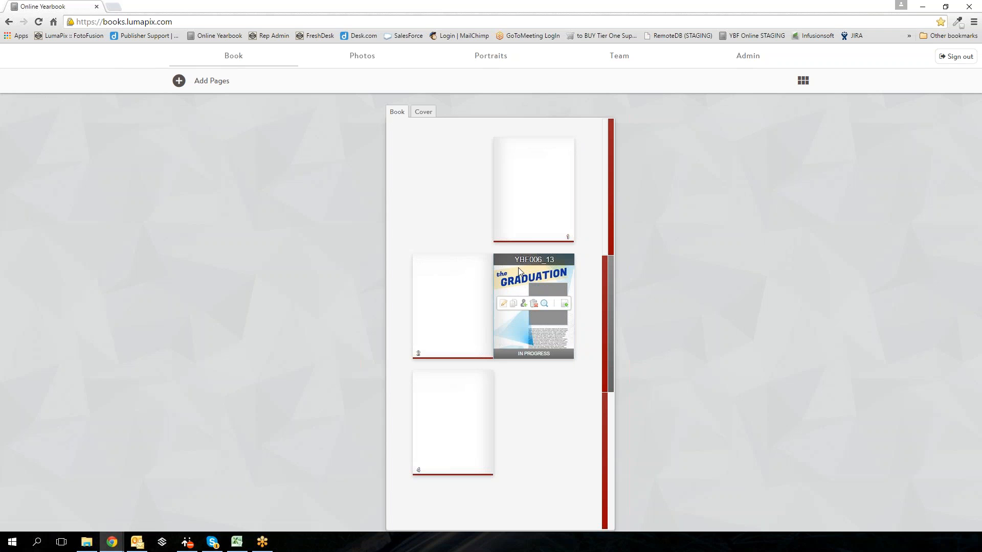
drag(529, 280, 500, 459)
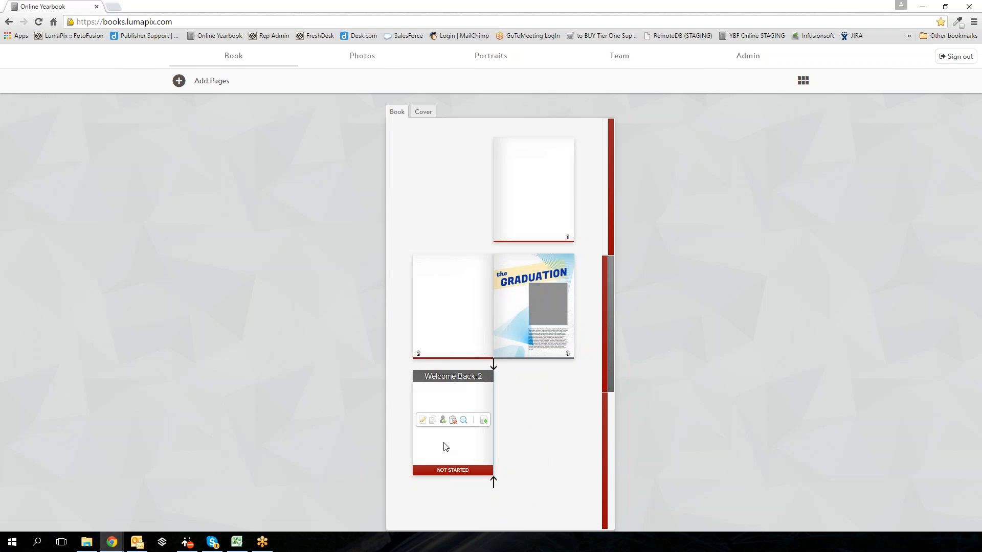
drag(469, 339, 492, 323)
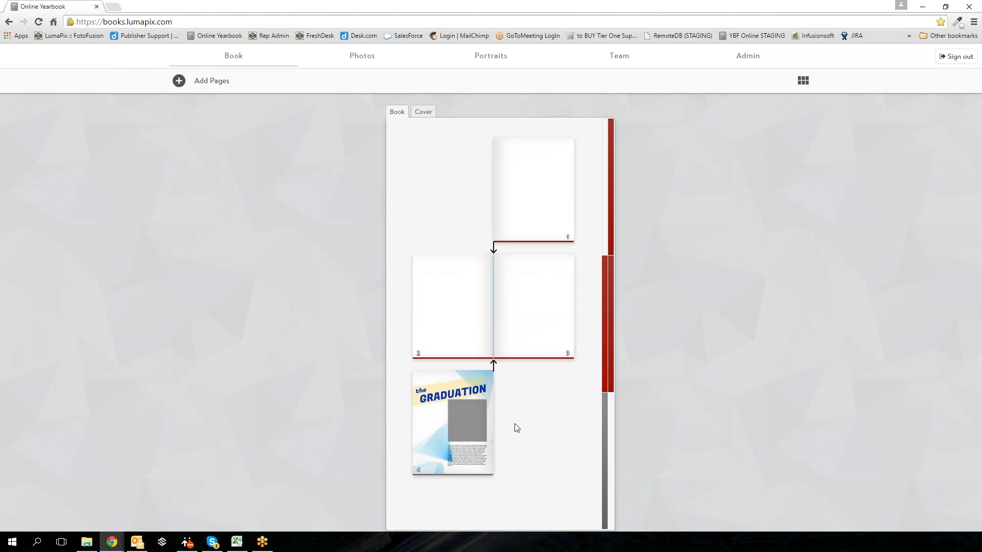
mouse_move(462, 329)
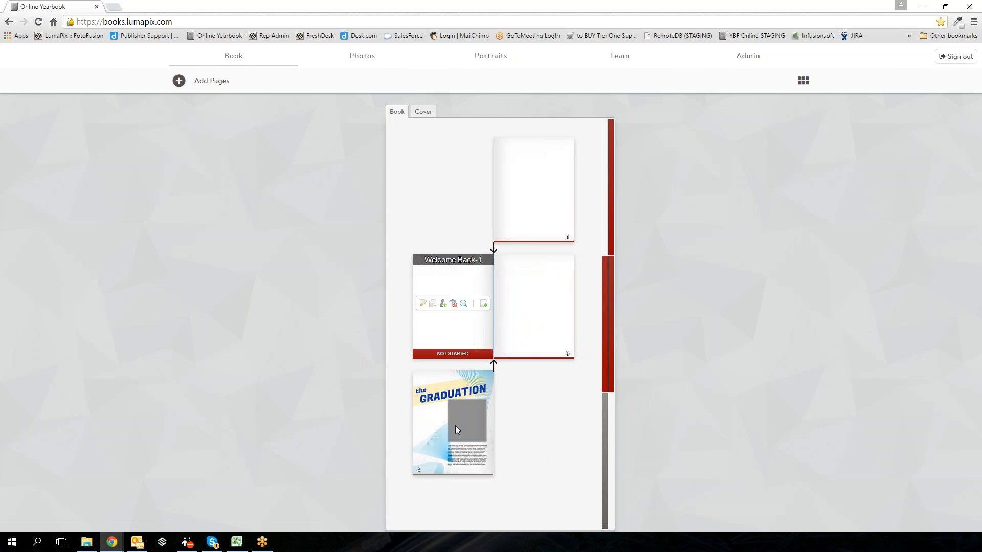
mouse_move(432, 392)
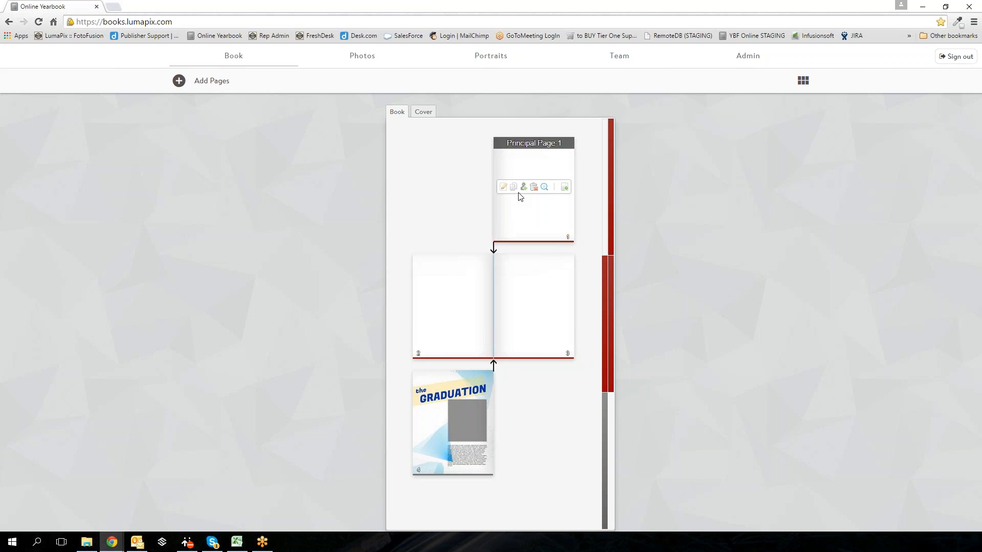
Step: Replace page 1's section with Best of the Year 002 from the Themed pages Faves templates
click(179, 81)
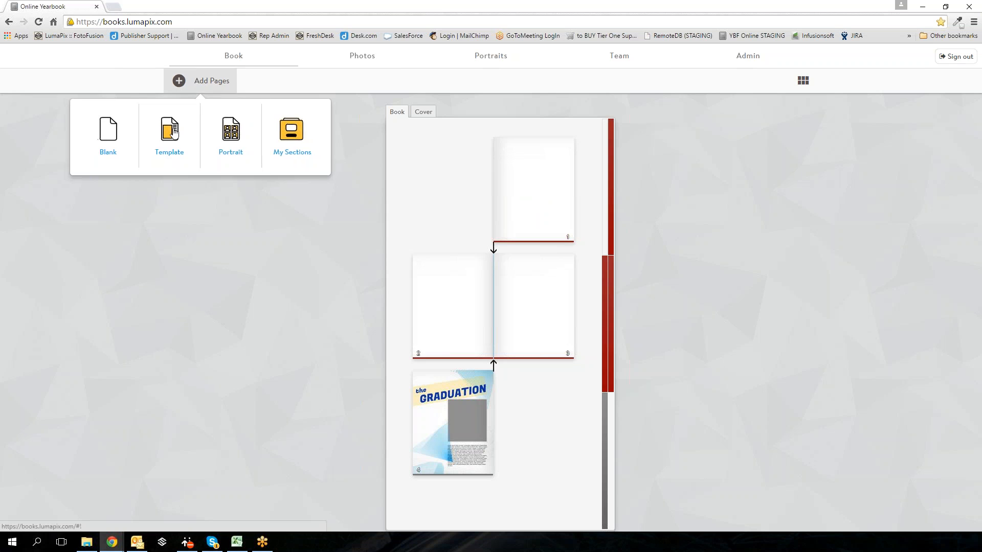
click(166, 136)
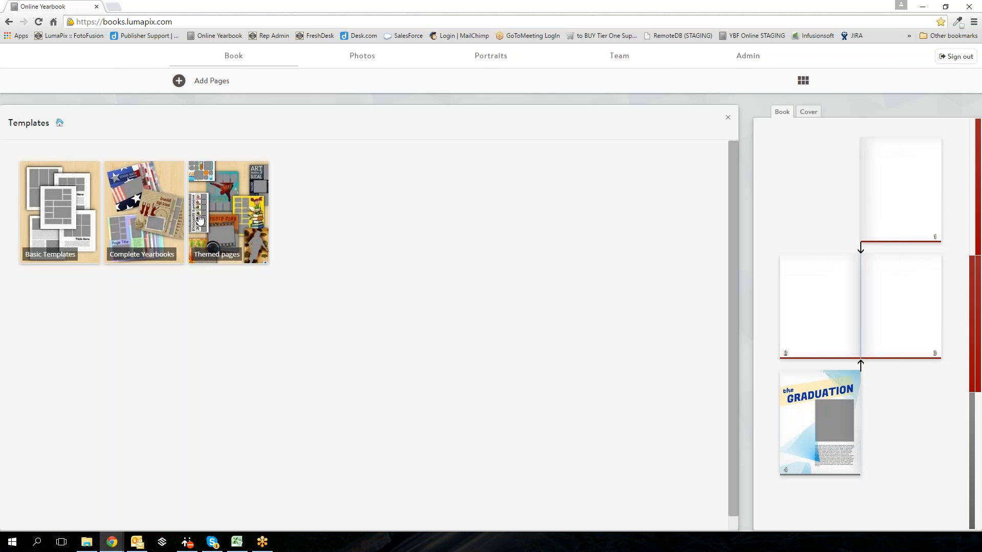
click(198, 218)
click(626, 223)
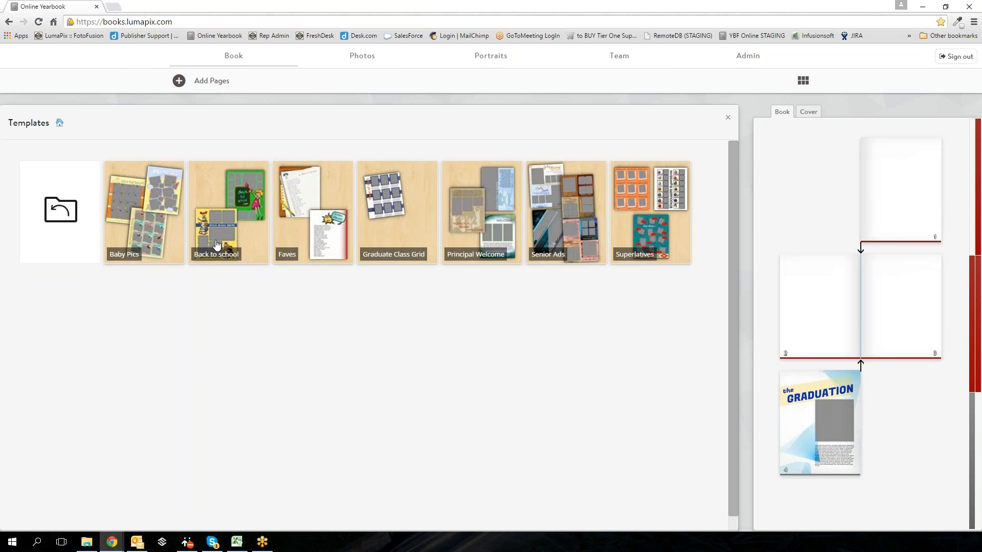
click(310, 238)
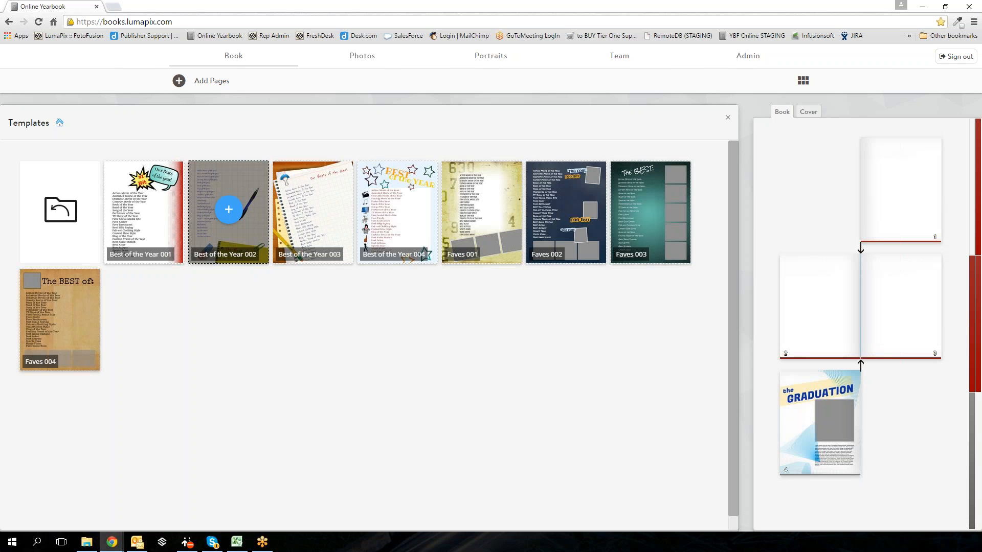
drag(250, 198, 882, 181)
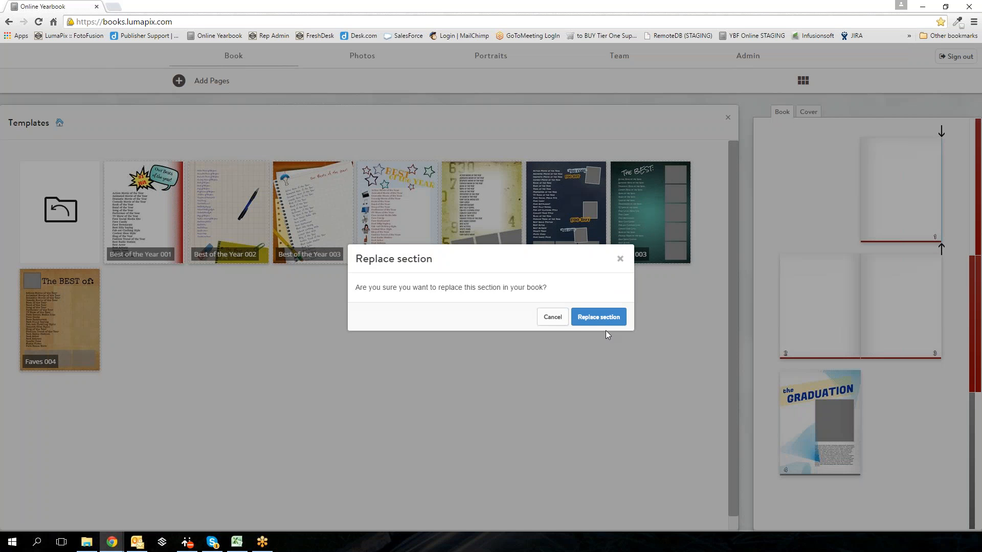
click(588, 320)
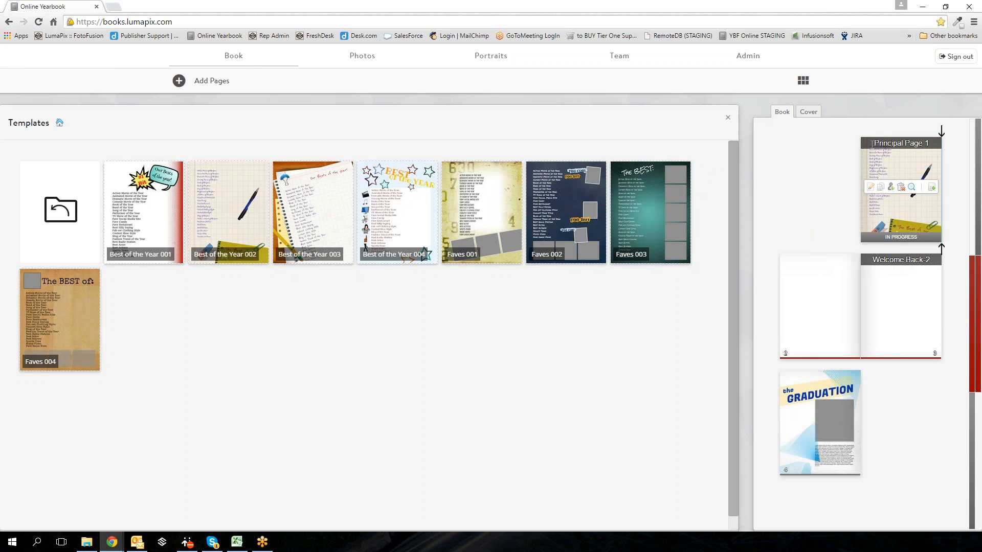
Step: Close the Templates panel to return to the full book ladder
click(728, 118)
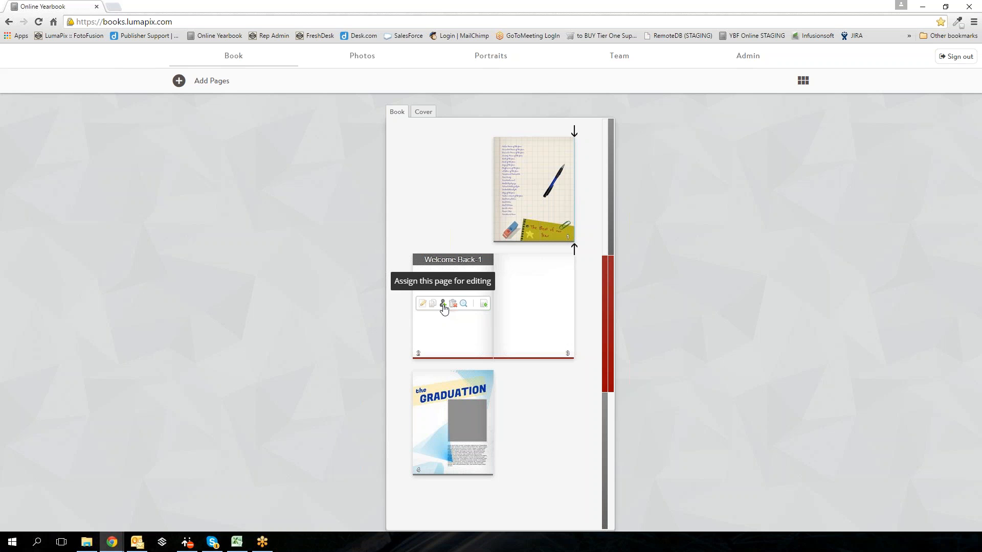
Step: Assign Welcome Back page 2 to the Editor user and save the assignment
click(443, 306)
click(313, 237)
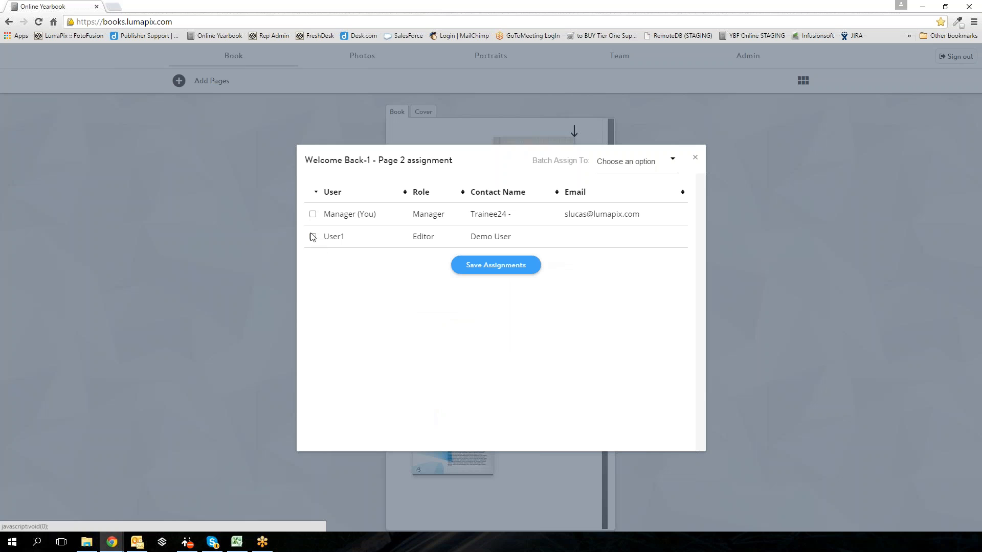
click(519, 274)
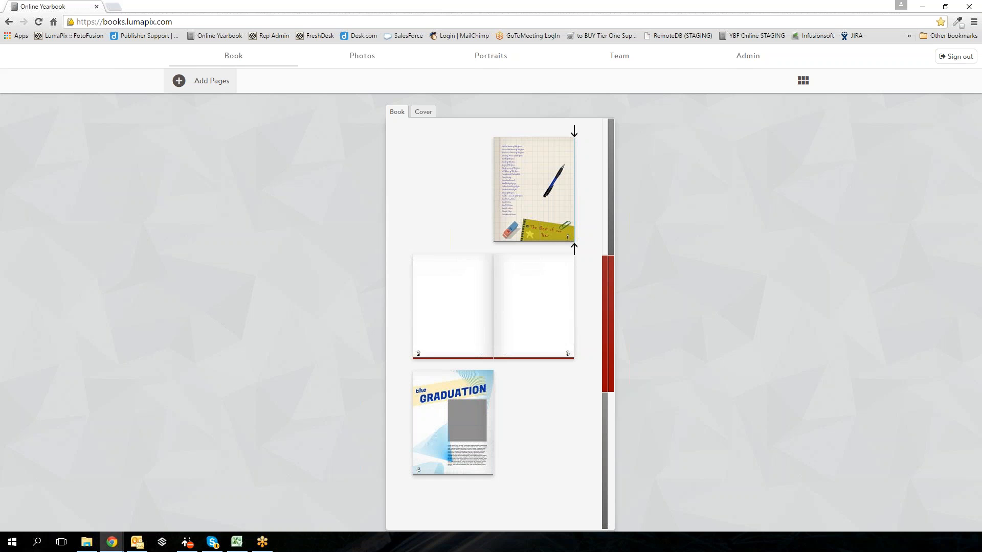
Step: Open the My Sections browser from Add Pages
click(197, 88)
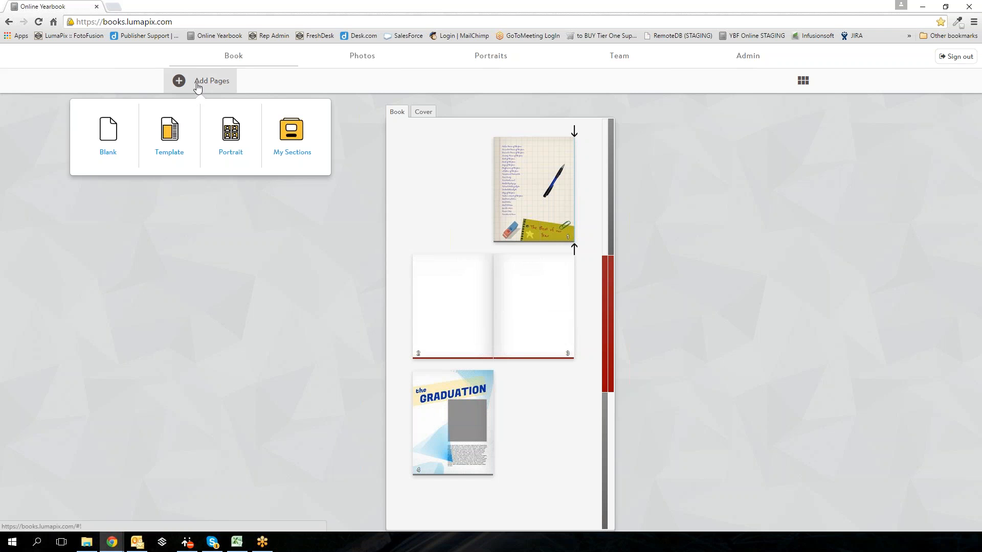
click(291, 136)
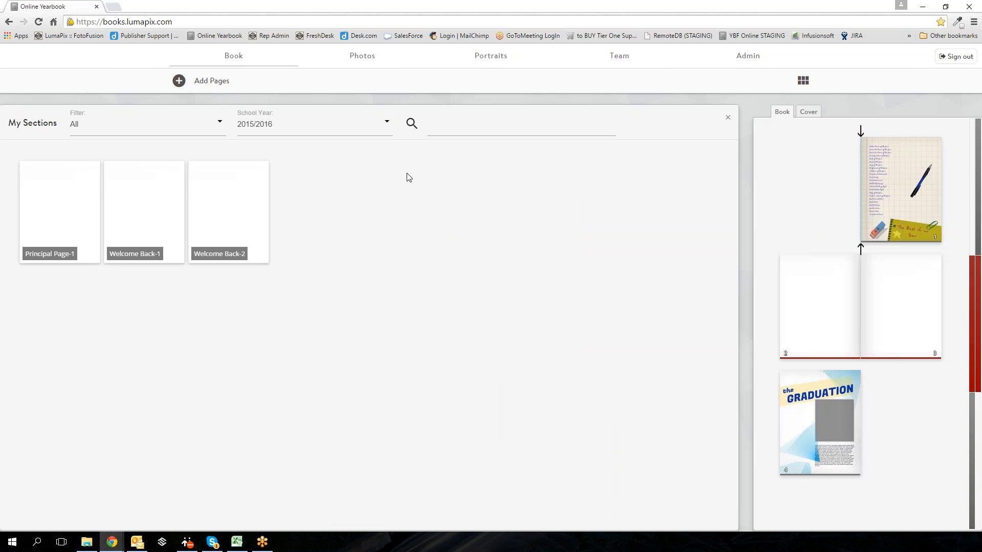
mouse_move(60, 209)
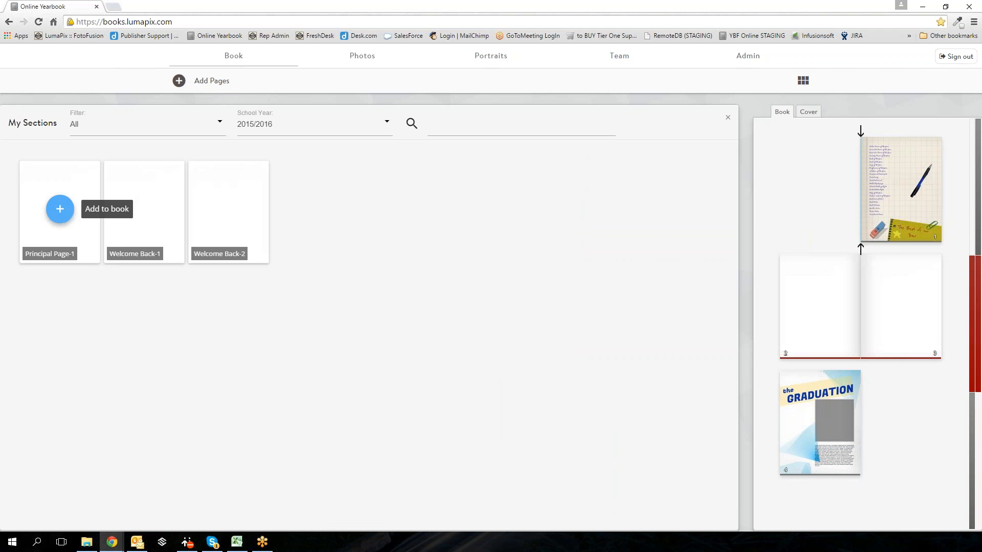
mouse_move(142, 220)
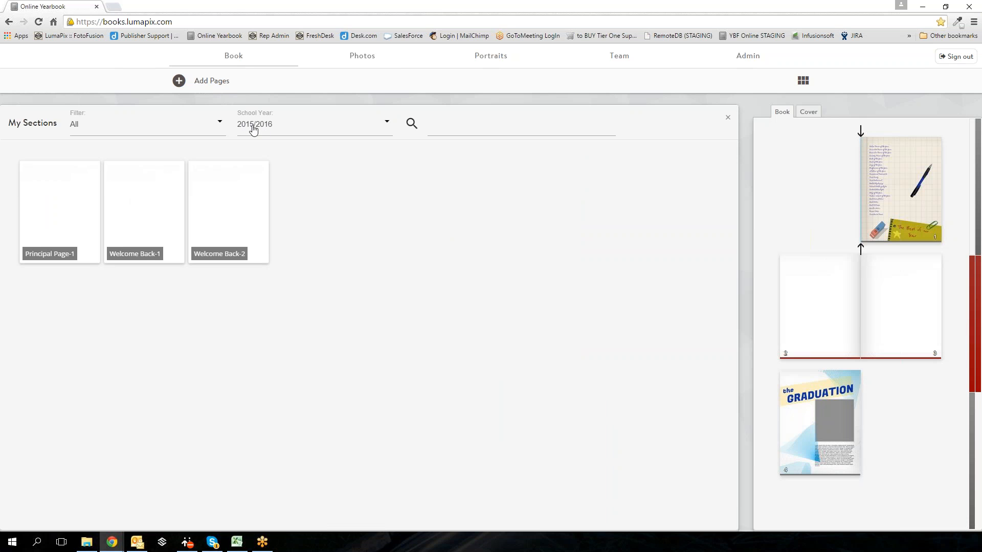
Step: Filter the sections by school year 2014/2015, then switch back to 2015/2016
click(388, 123)
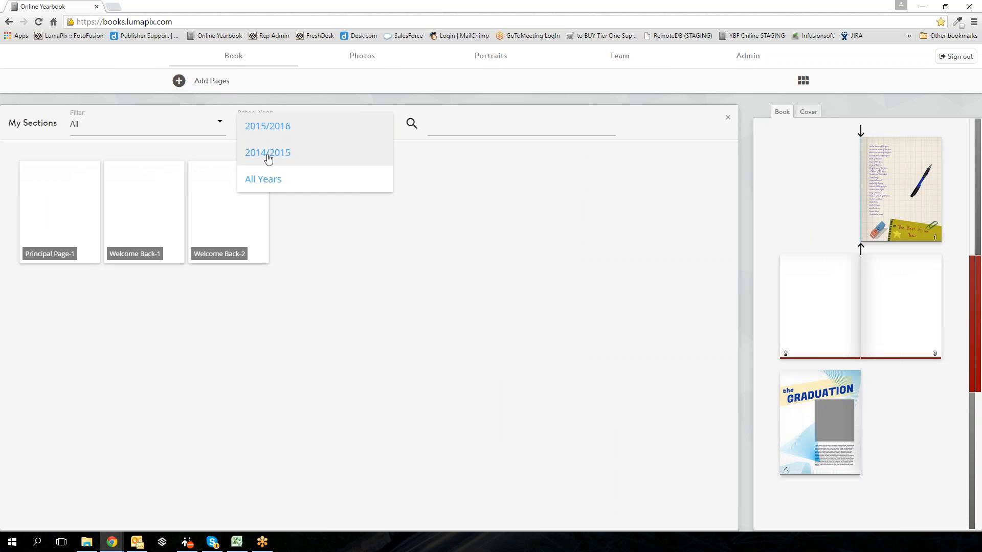
click(287, 161)
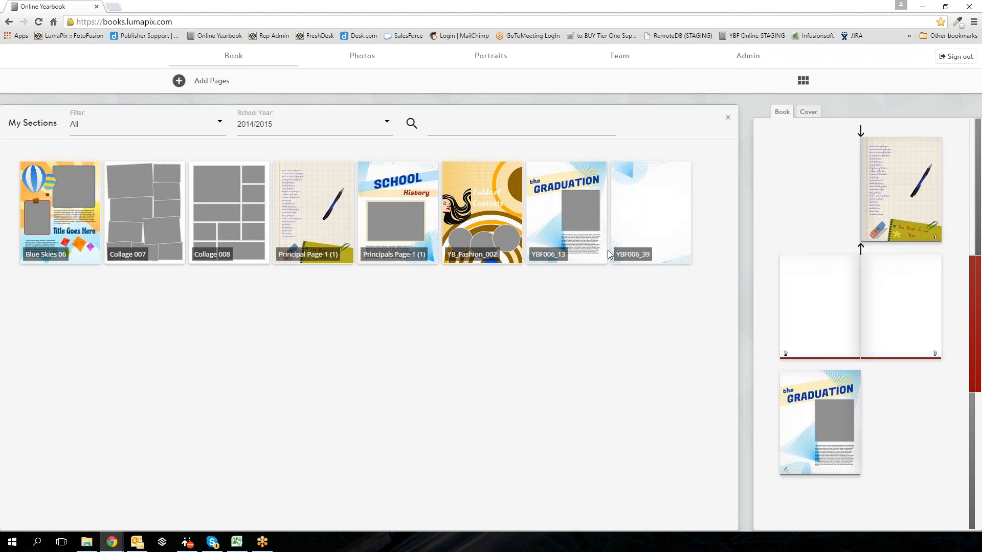
click(379, 126)
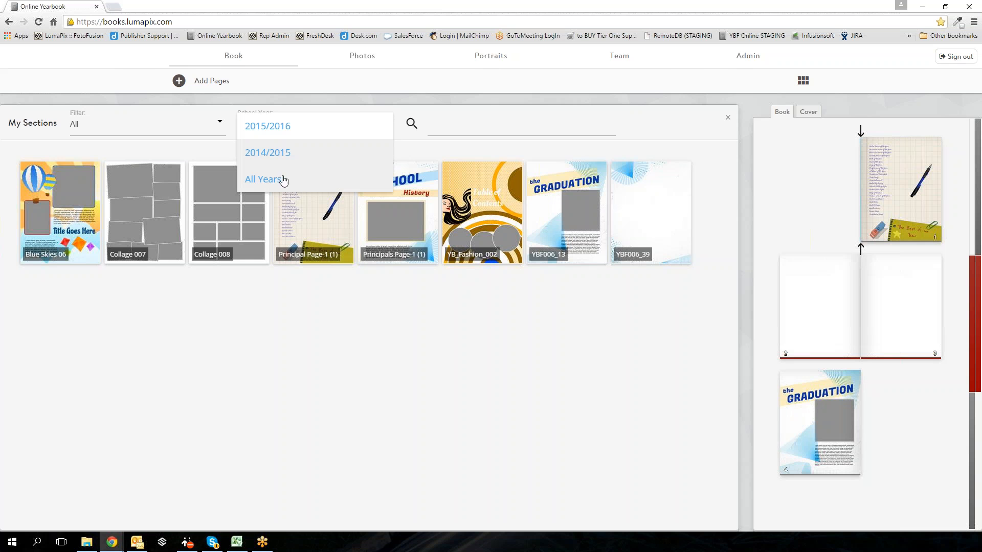
click(290, 134)
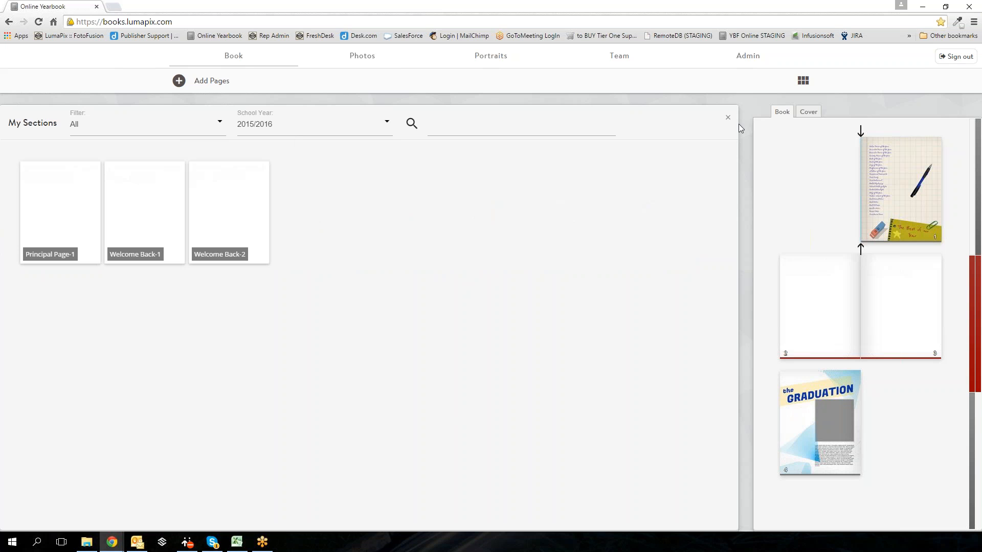
Step: Check the Welcome Back-2 section's options, then close the My Sections panel
right_click(210, 183)
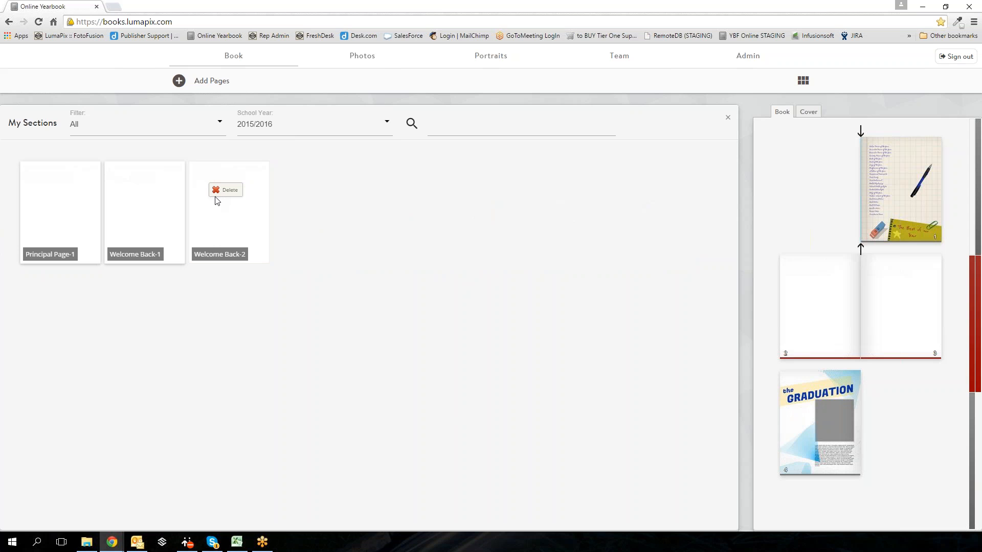
click(727, 117)
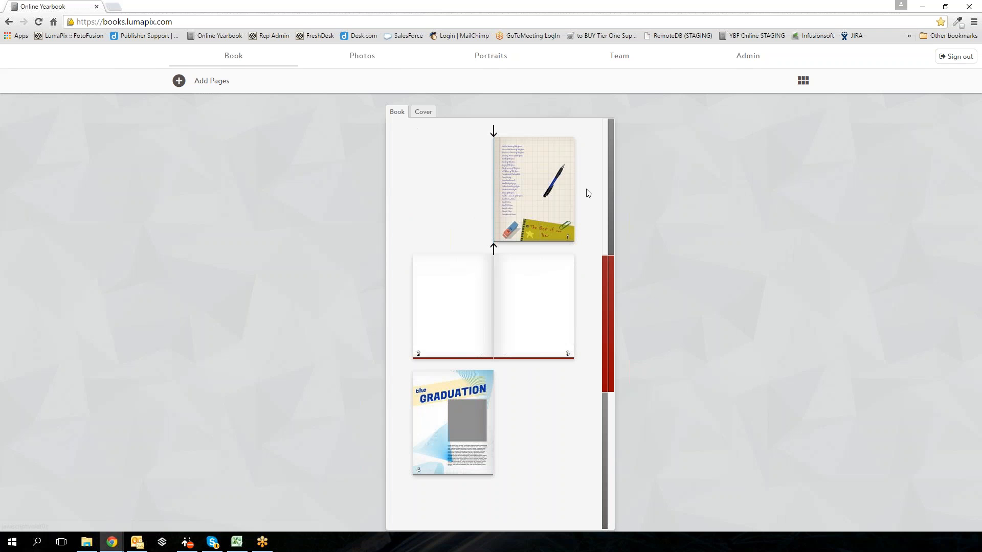
mouse_move(461, 319)
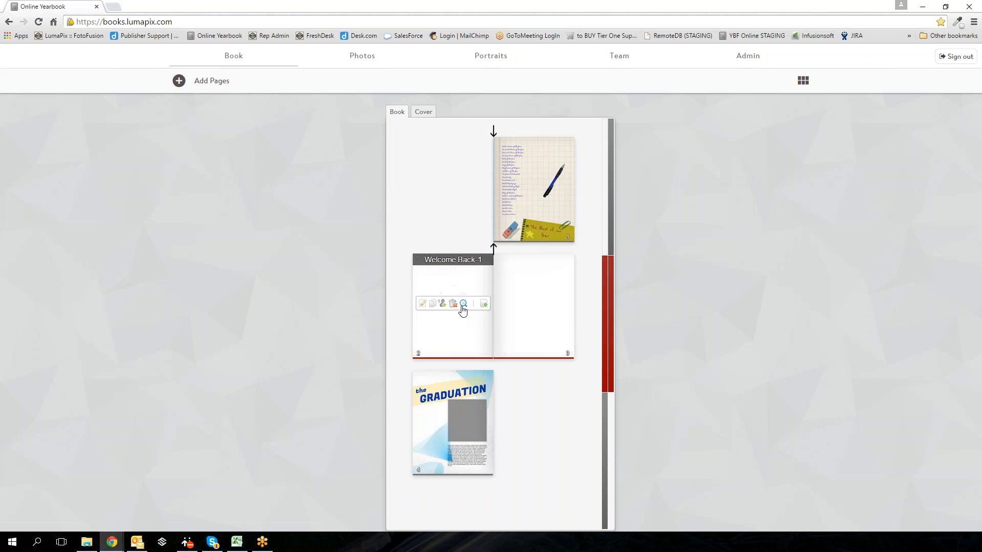
mouse_move(454, 420)
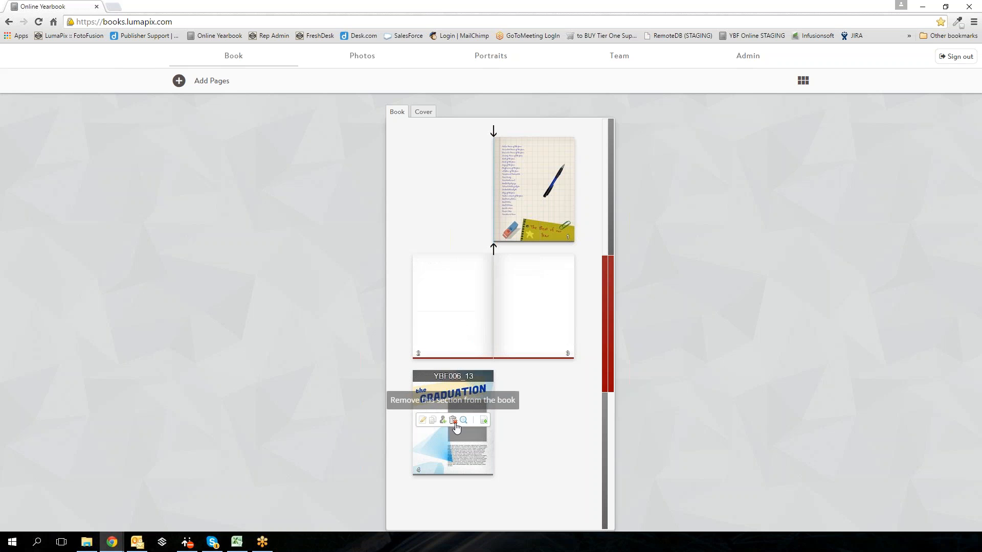
click(463, 422)
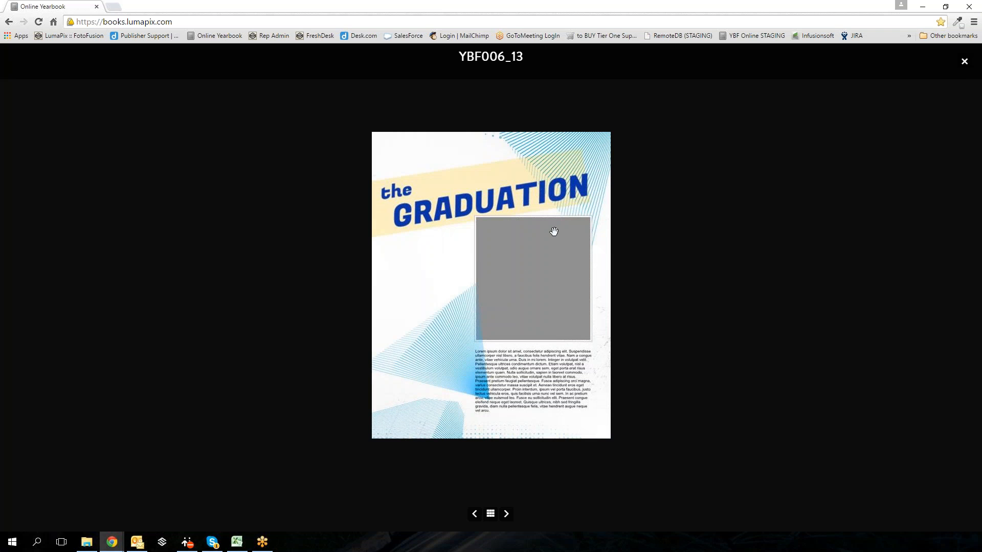
click(965, 61)
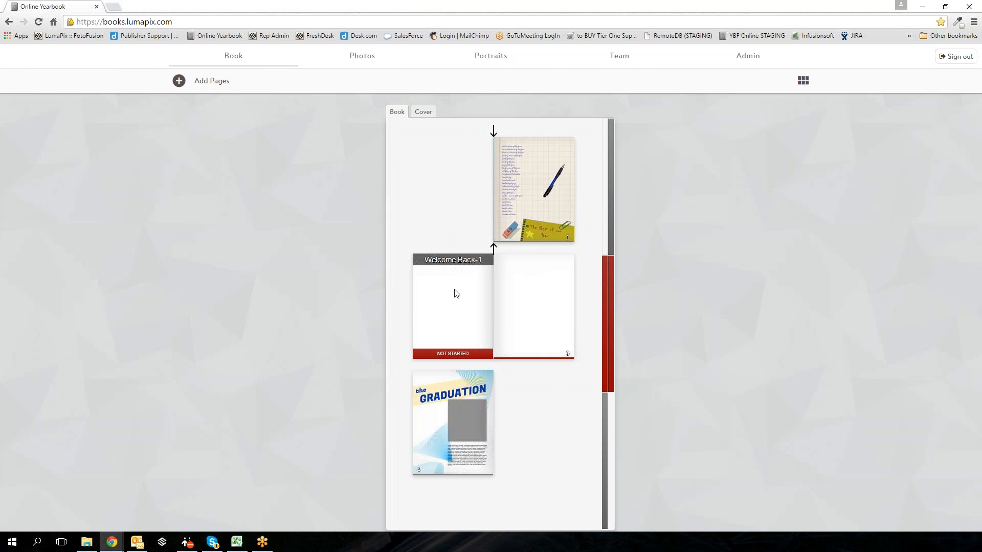
mouse_move(456, 294)
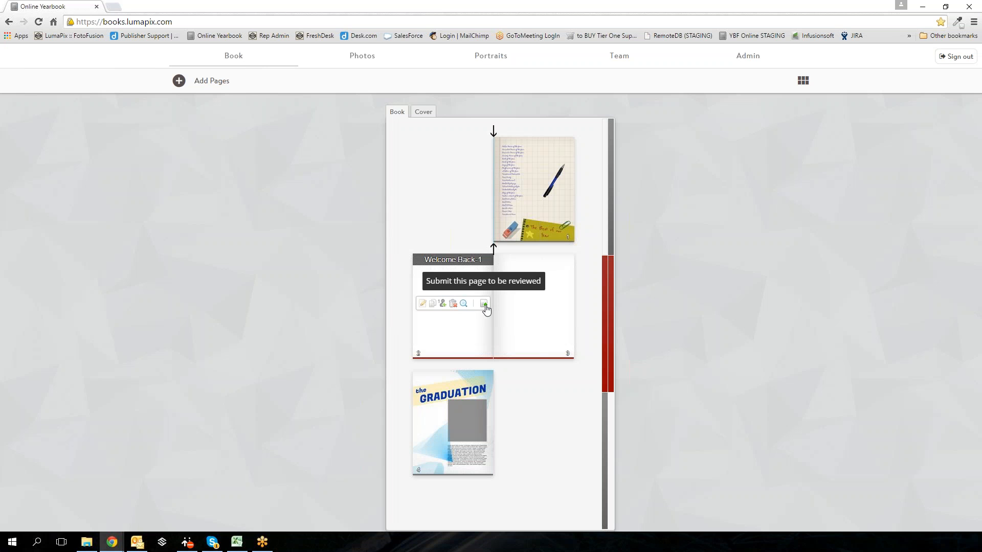
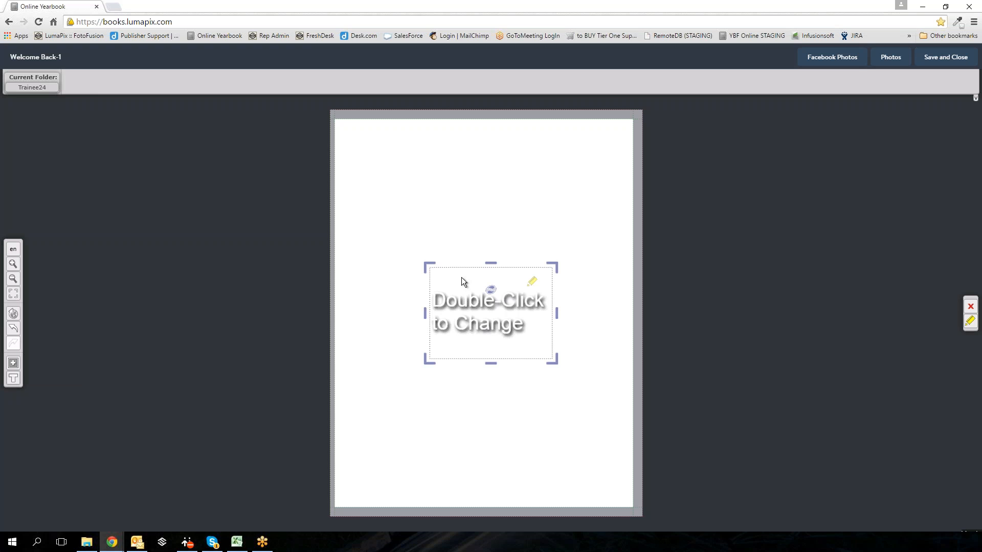
Step: Move the placeholder text frame toward the upper left of the page
click(400, 188)
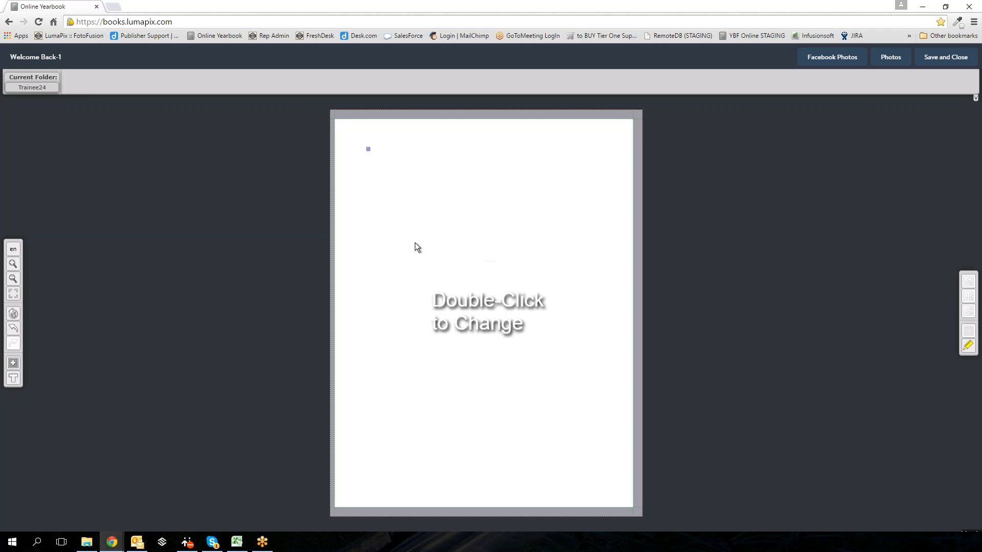
click(477, 328)
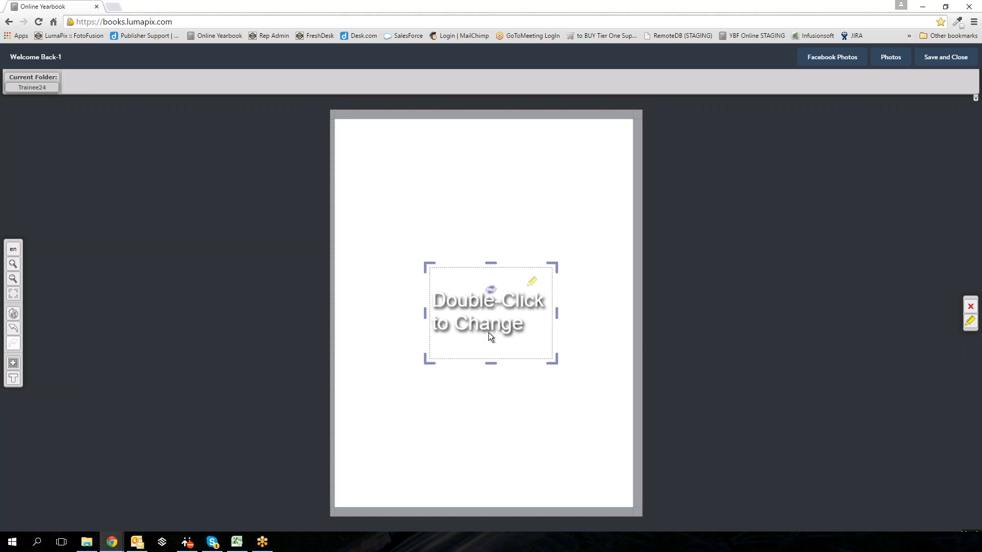
drag(489, 331, 431, 265)
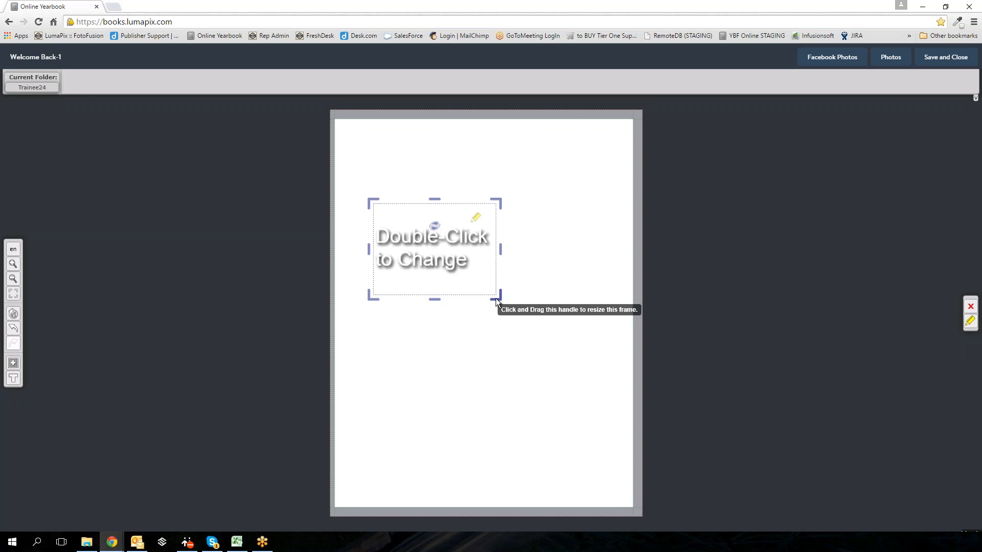
click(528, 307)
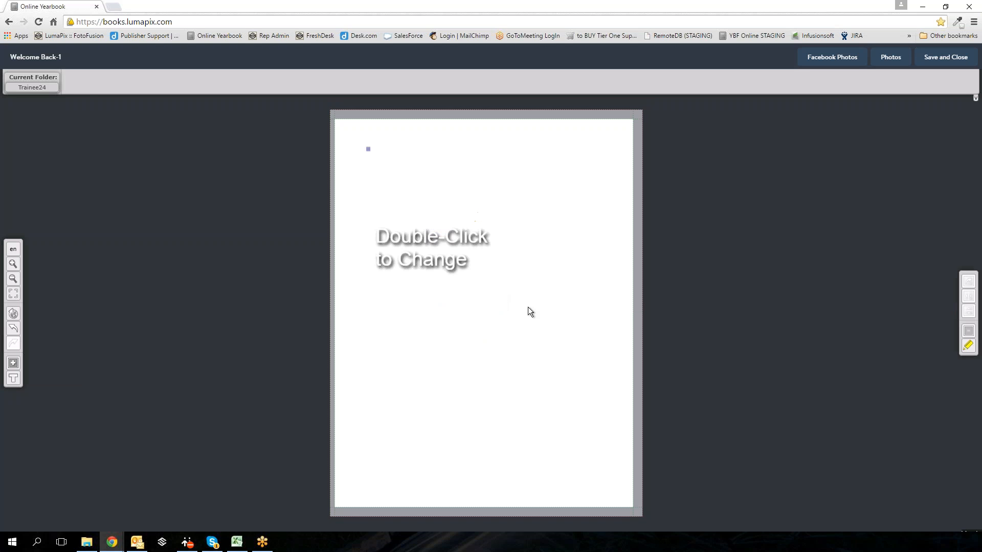
click(610, 327)
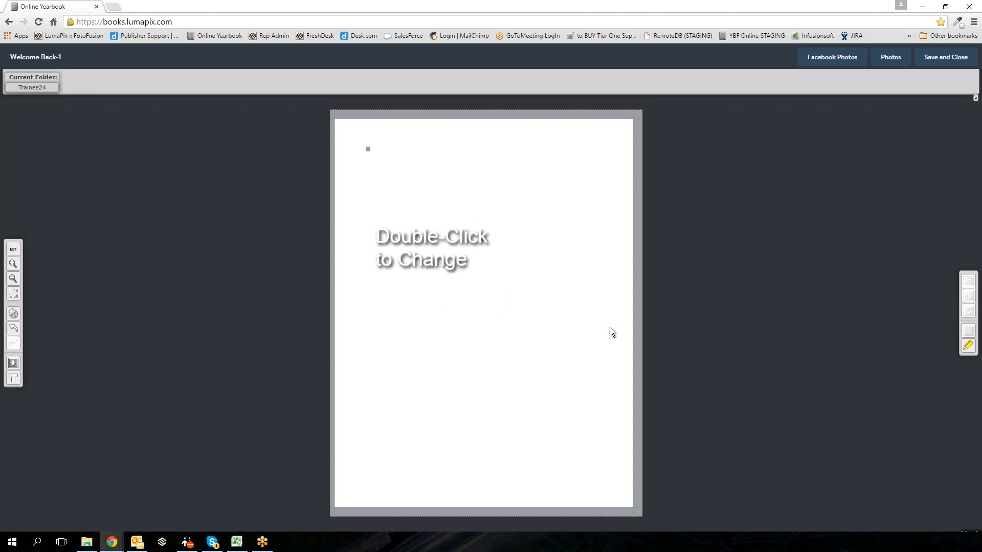
Step: Widen the text frame so its placeholder fits on one line, and open its properties editor
click(443, 262)
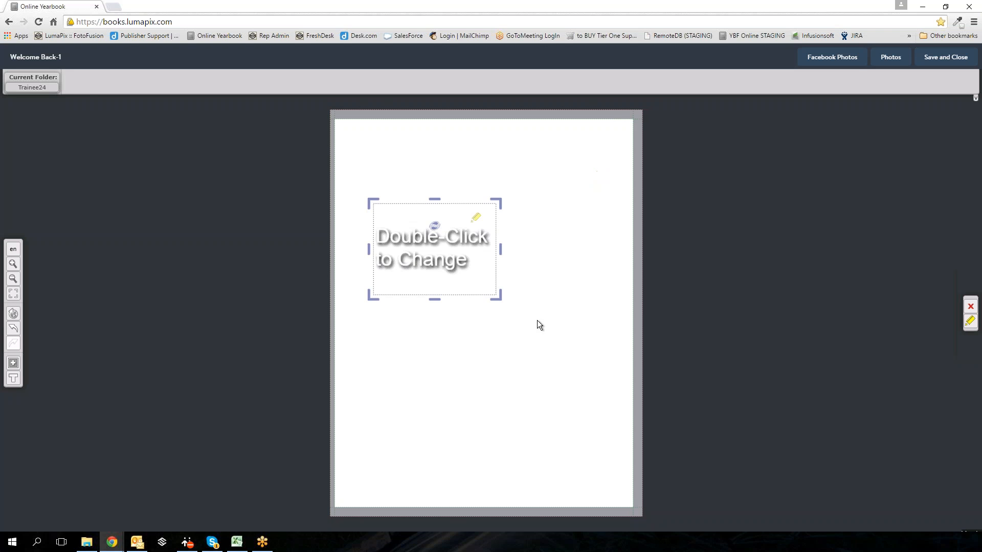
click(625, 302)
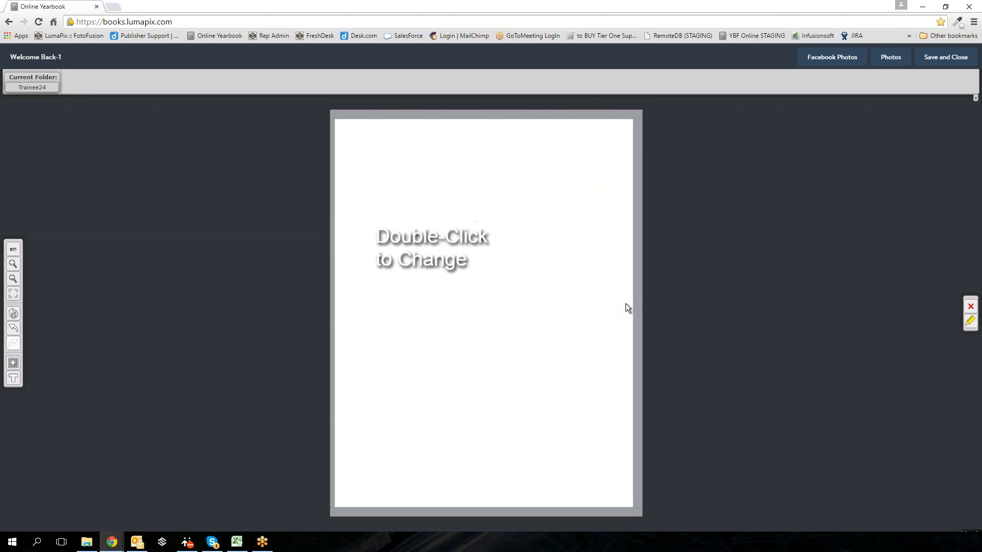
click(599, 296)
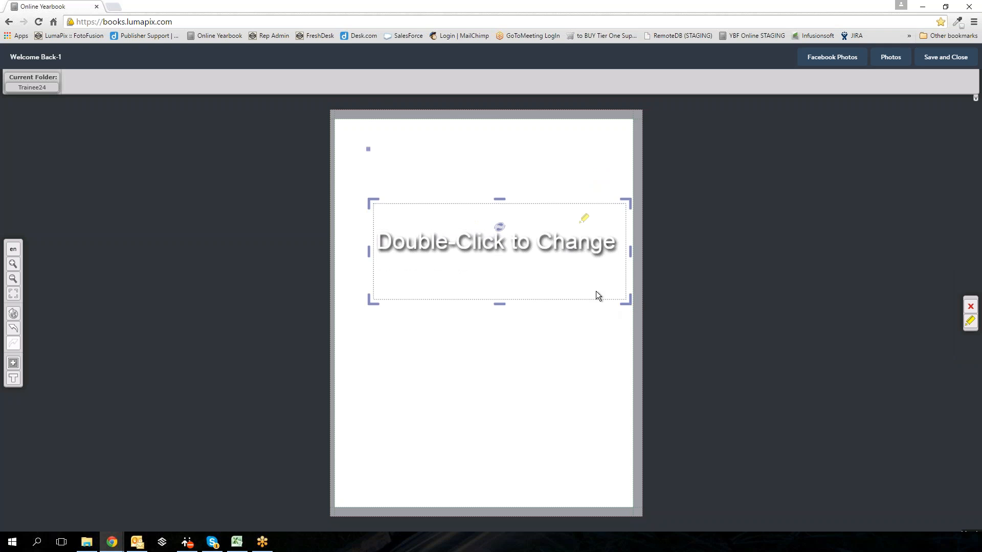
click(514, 406)
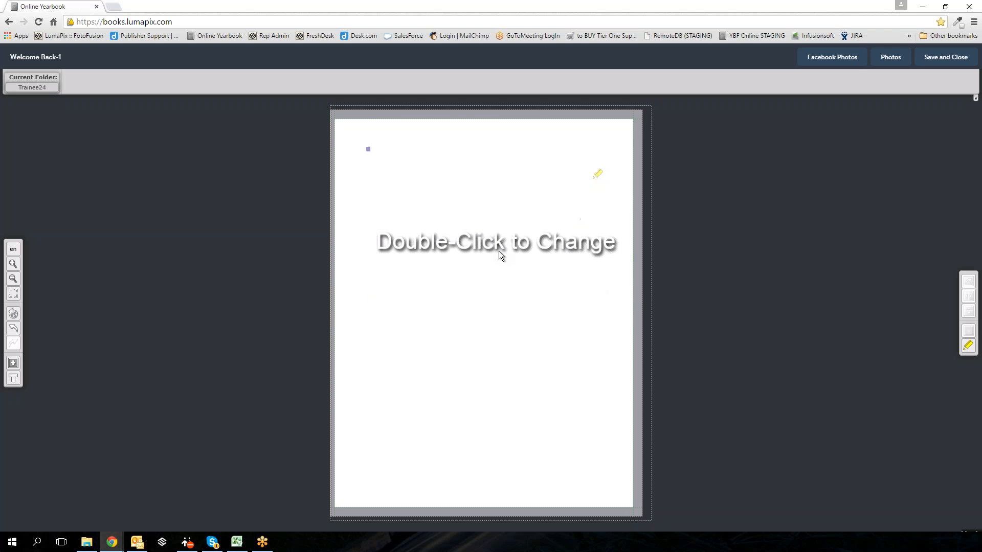
click(498, 251)
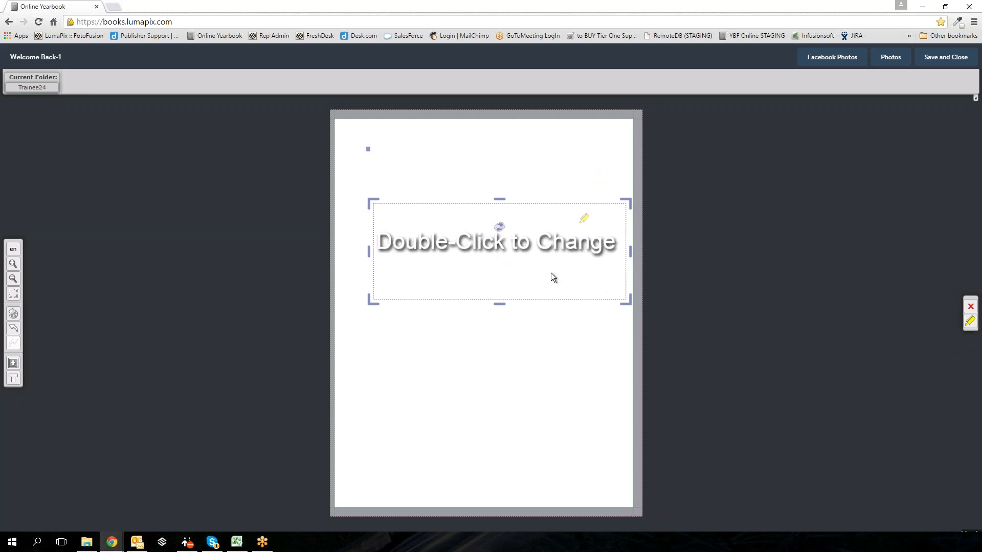
click(970, 321)
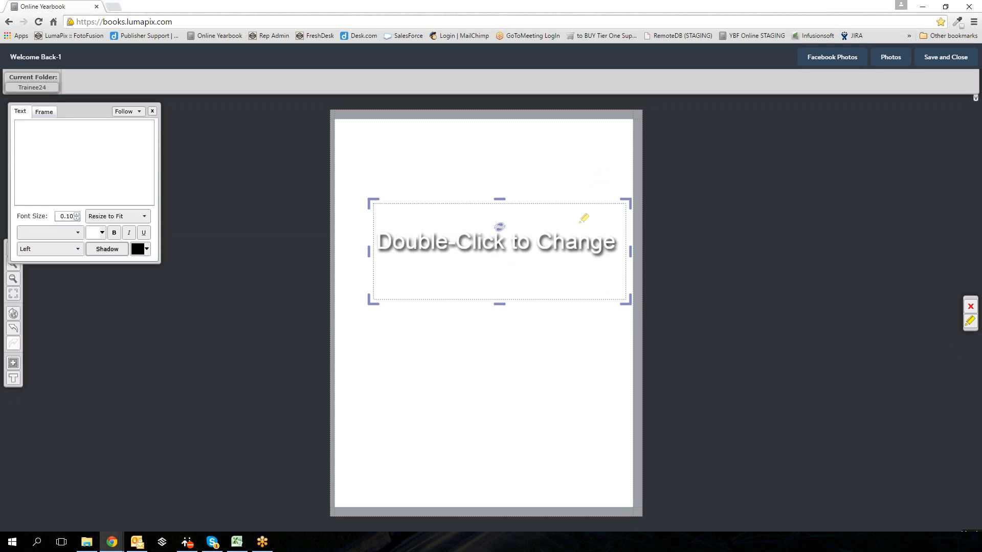
Step: Enter 'Hello Everyon' as the text, in the Anton font and near-black
text(Hello E)
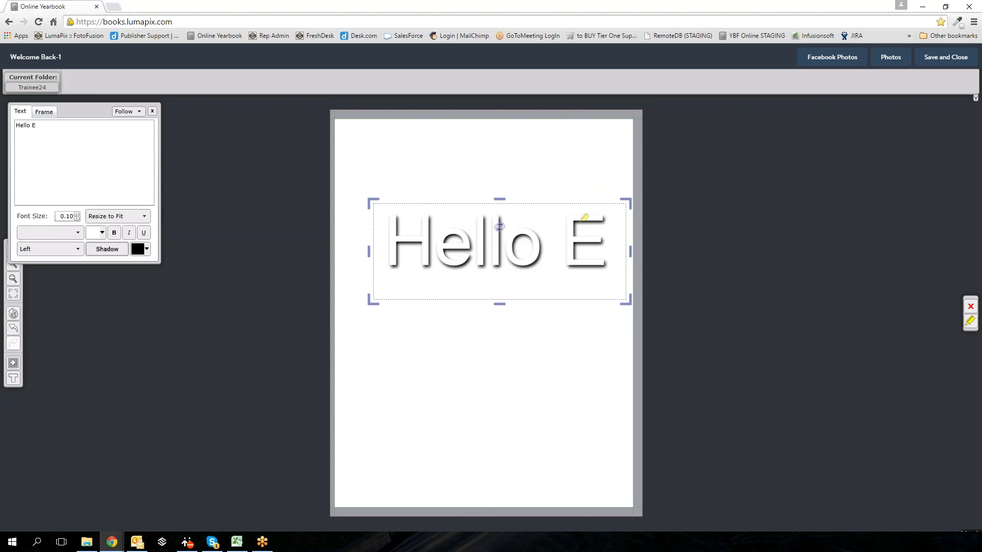
text(veryon)
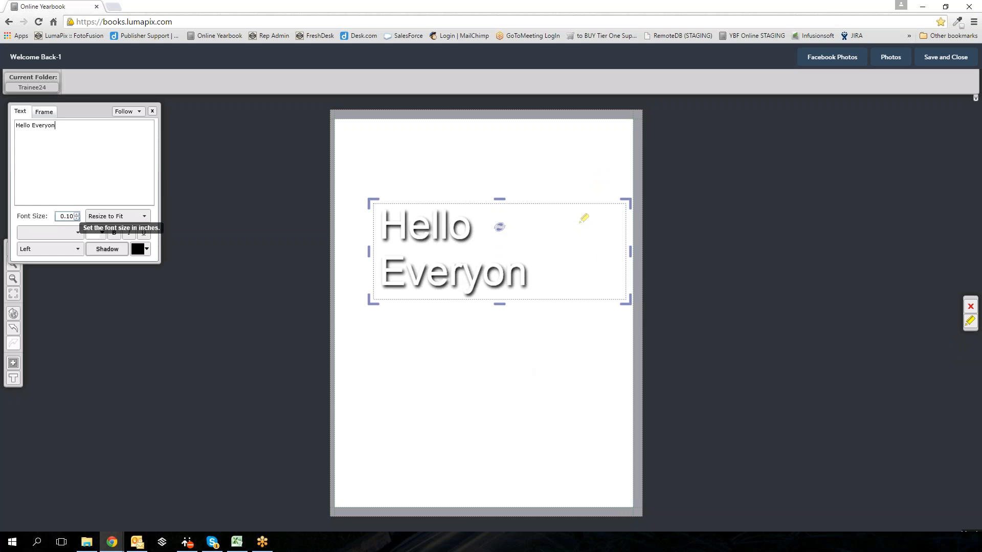
click(78, 235)
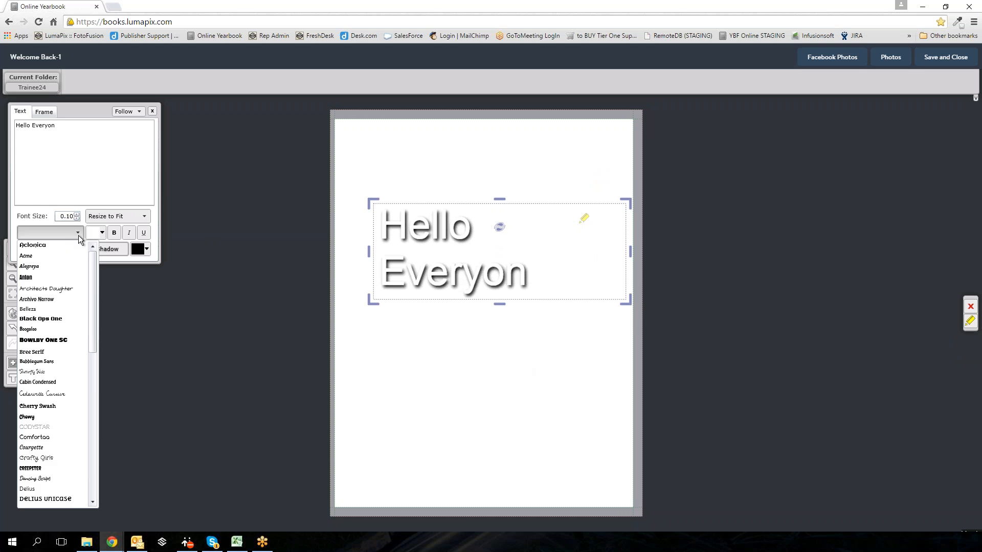
click(44, 281)
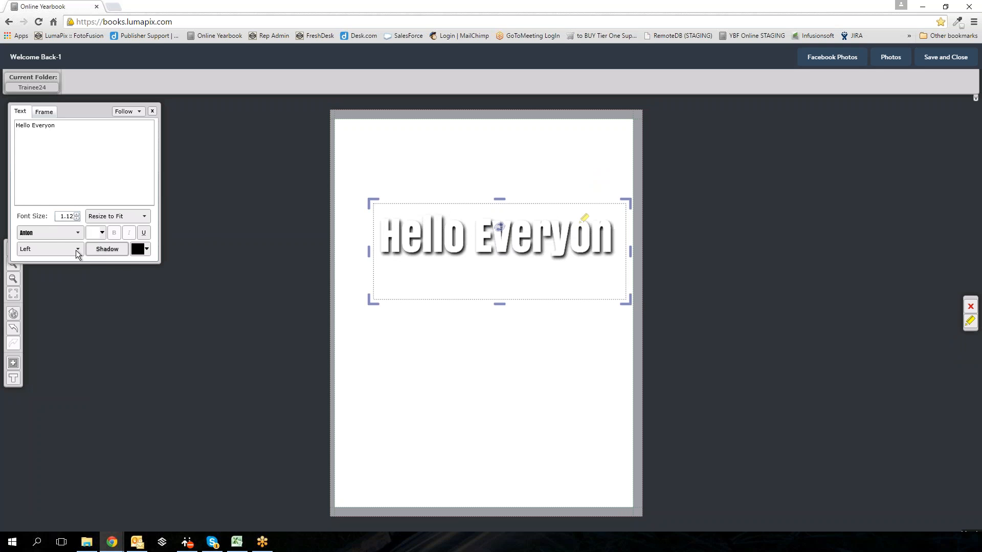
click(101, 234)
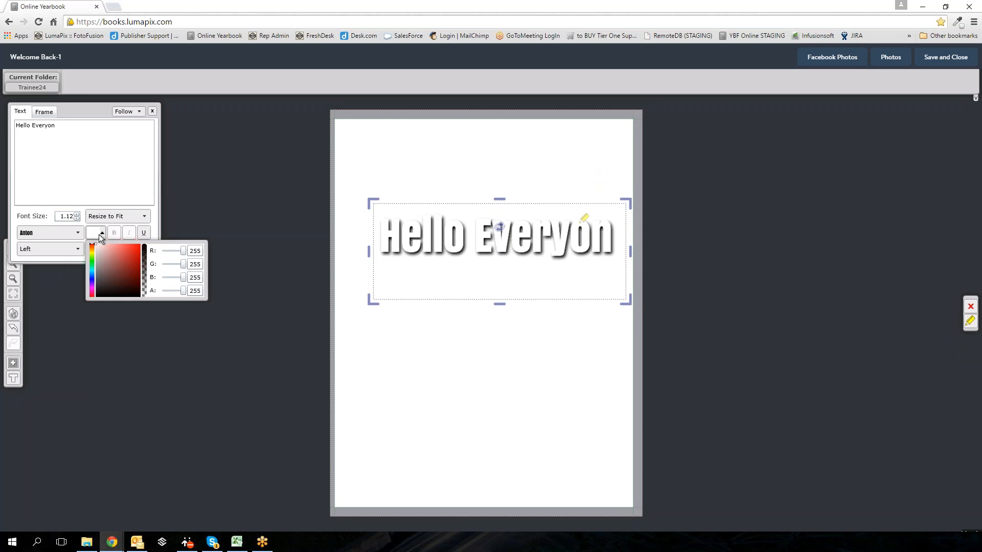
click(102, 293)
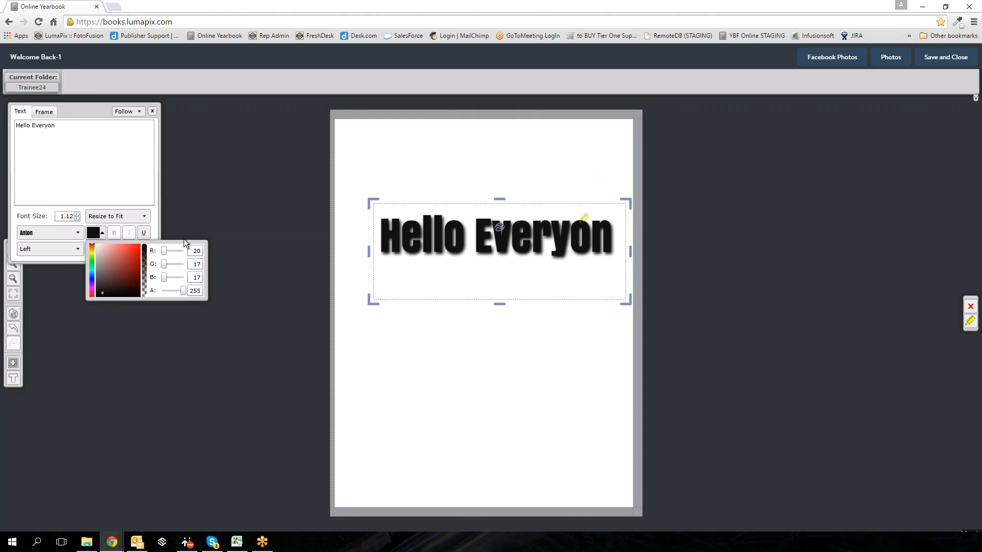
click(59, 190)
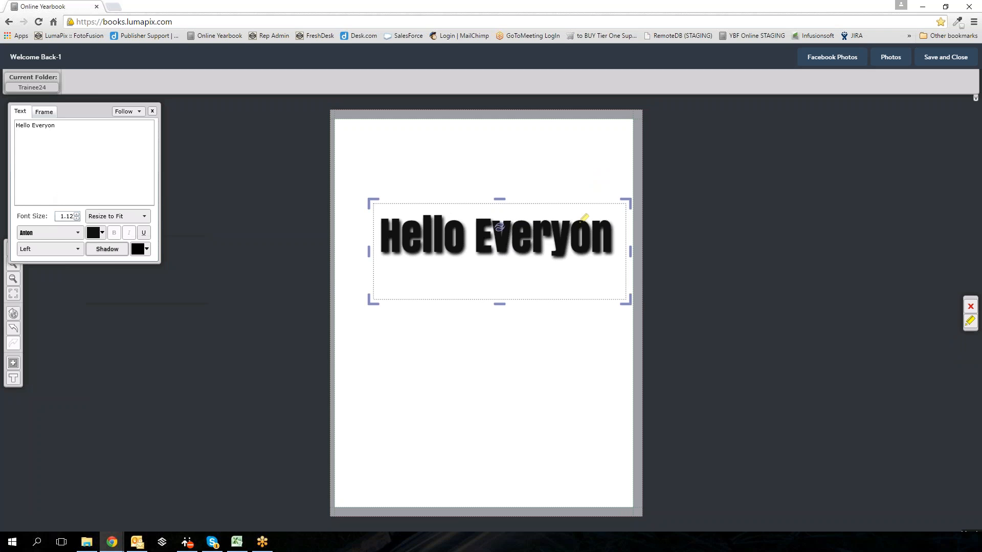
Step: Change the text's drop shadow colour to red (228,62,62)
click(108, 251)
click(108, 250)
click(148, 250)
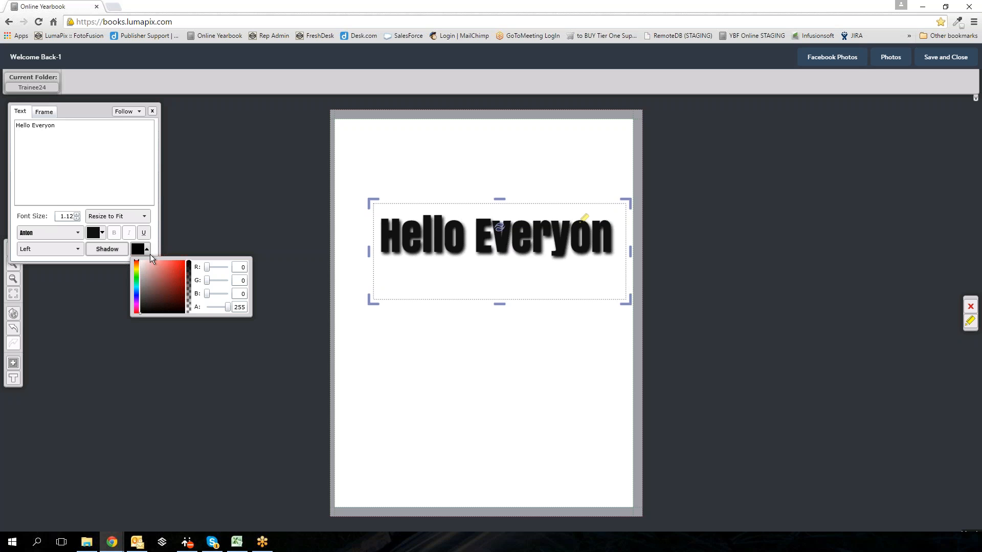
click(173, 266)
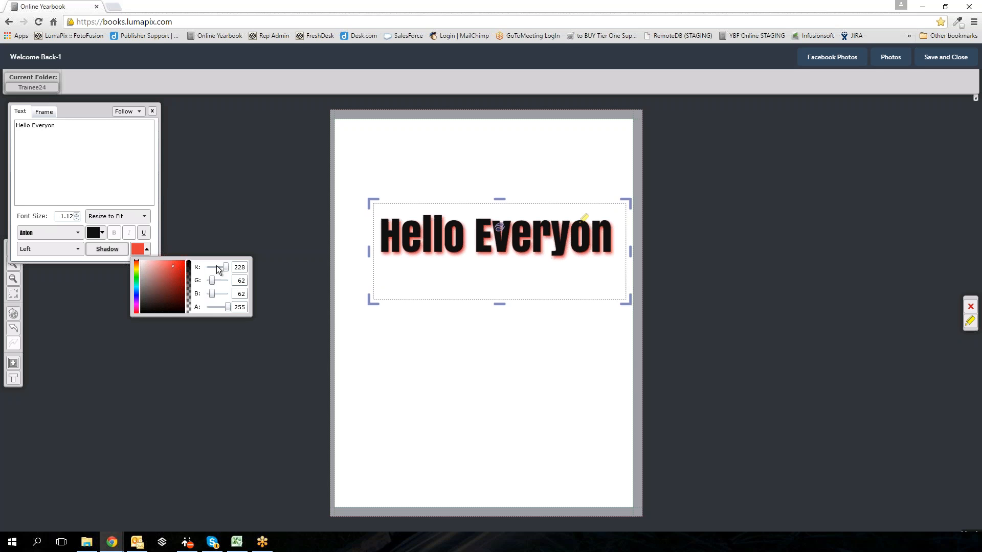
click(70, 156)
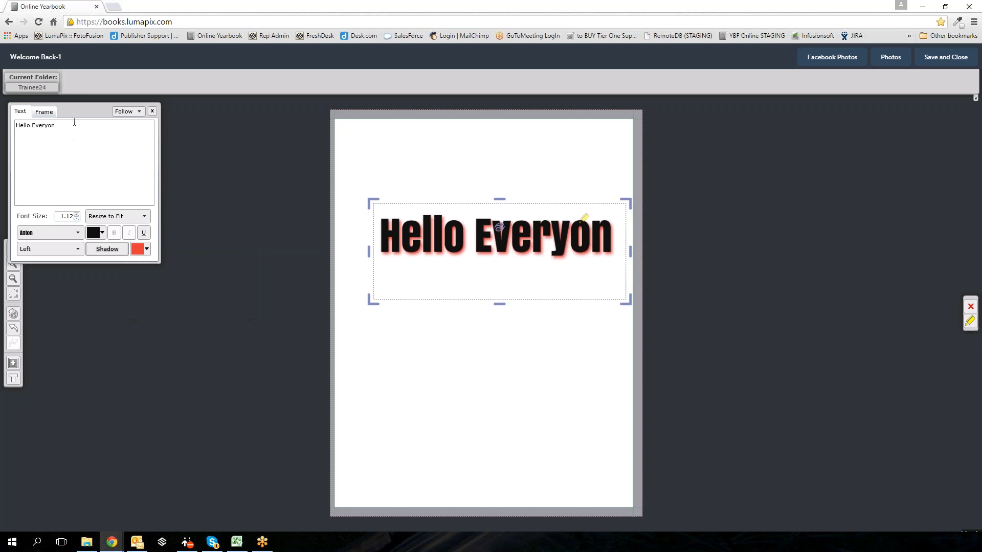
Step: Keep the shadow offset at its default 0.06 and narrow the frame width to 3.97 so the text wraps
click(44, 111)
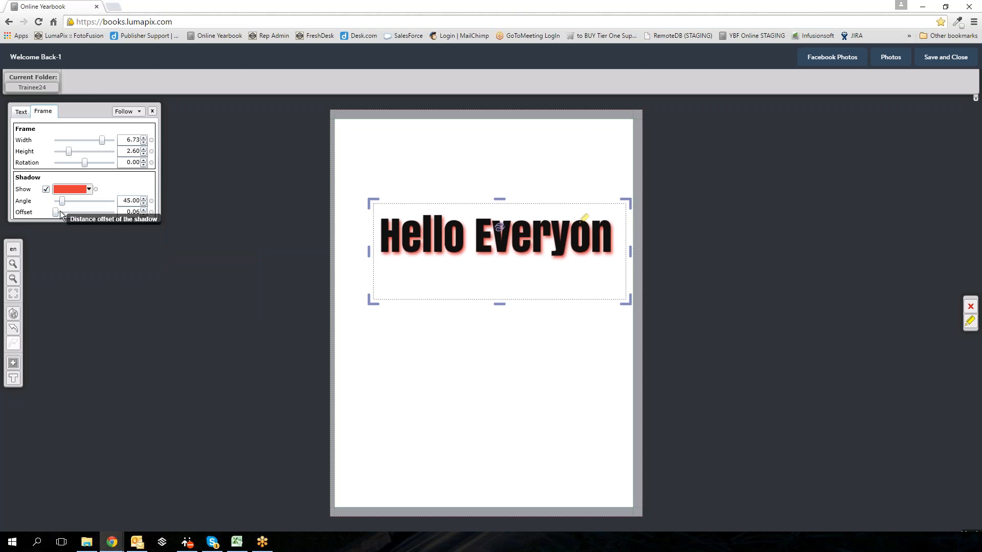
mouse_move(80, 213)
mouse_down()
mouse_move(53, 214)
mouse_move(86, 214)
mouse_up()
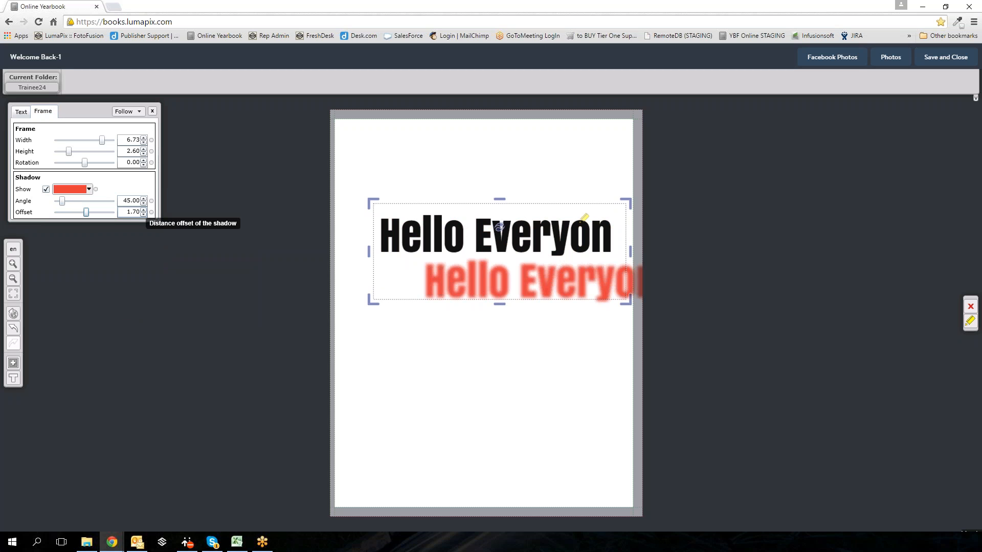
click(151, 214)
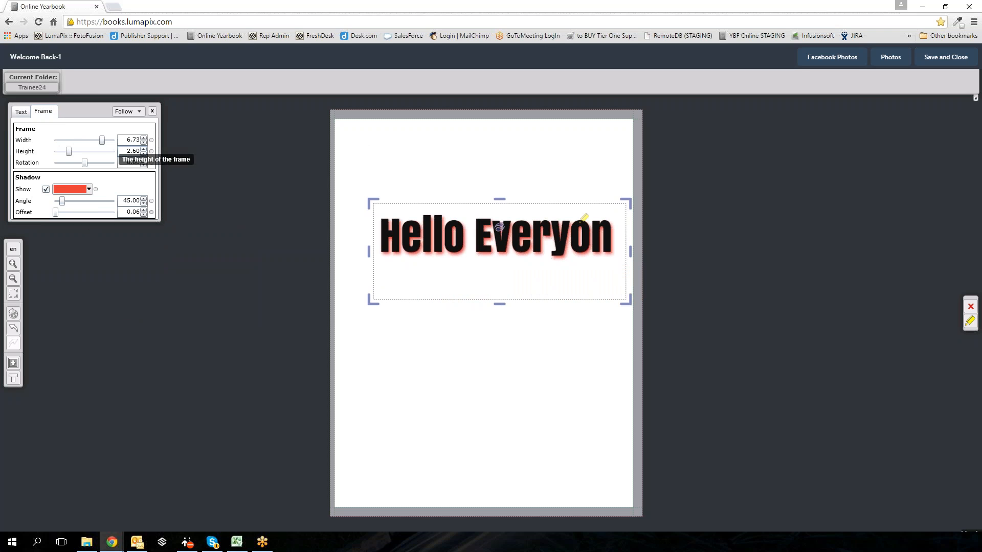
drag(100, 141, 83, 149)
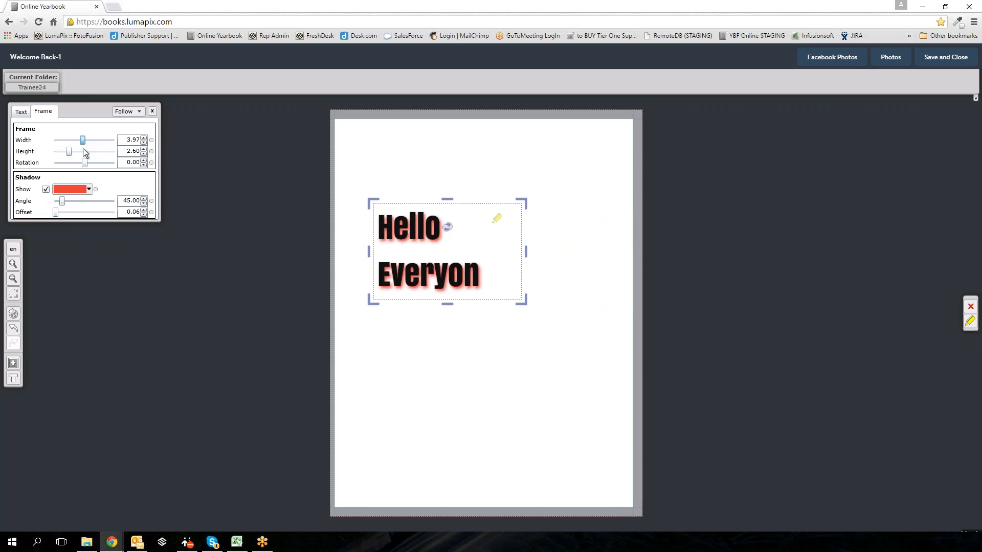
Step: Add the missing 'e' so the text reads 'Hello Everyone', then deselect the frame
click(23, 113)
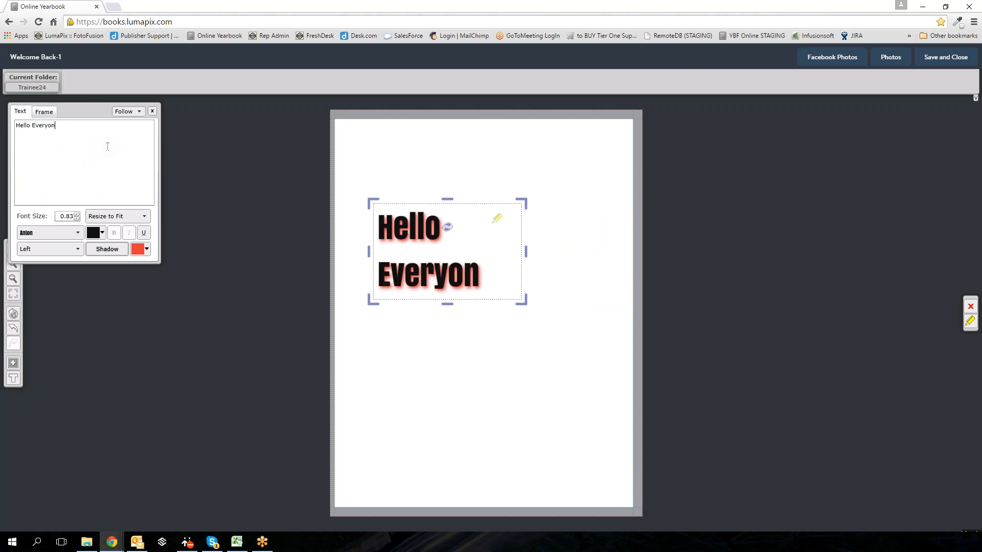
text(e)
click(579, 278)
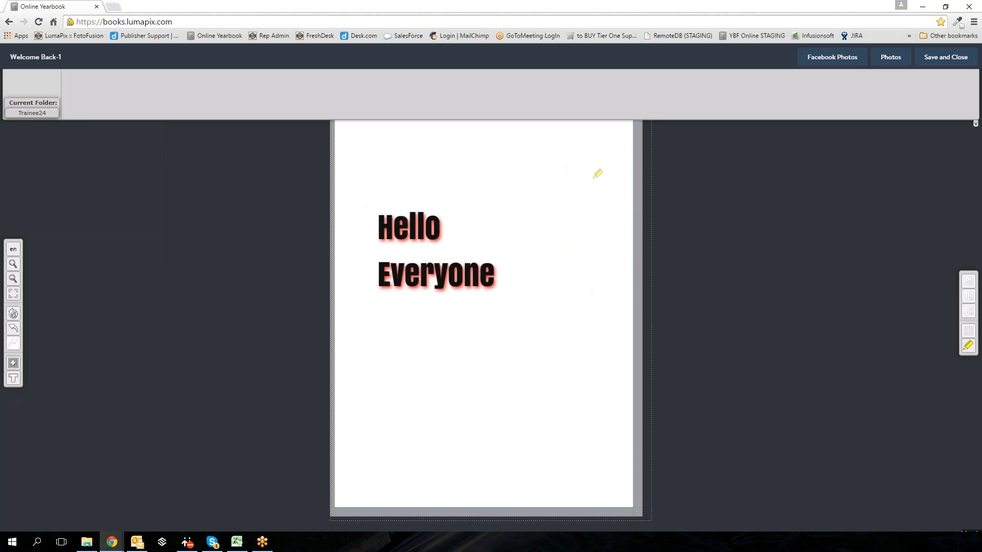
Step: Dismiss the Facebook Photos login window and open the Photos browser instead
click(831, 60)
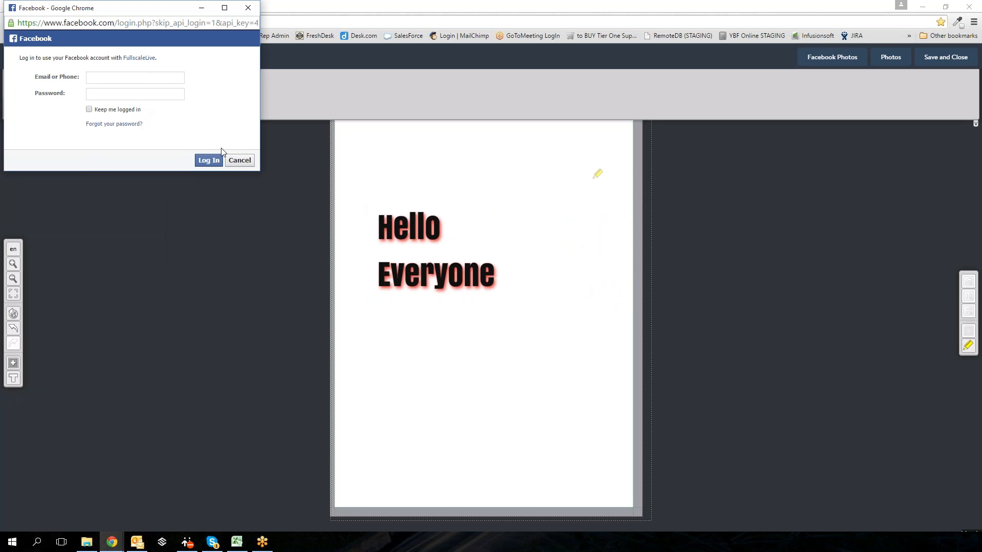
click(234, 160)
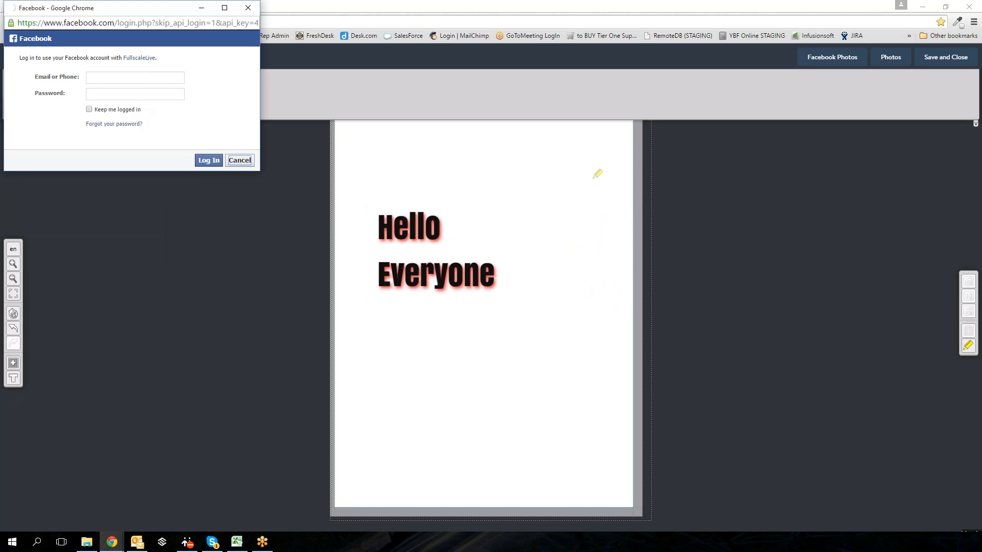
click(248, 8)
click(894, 61)
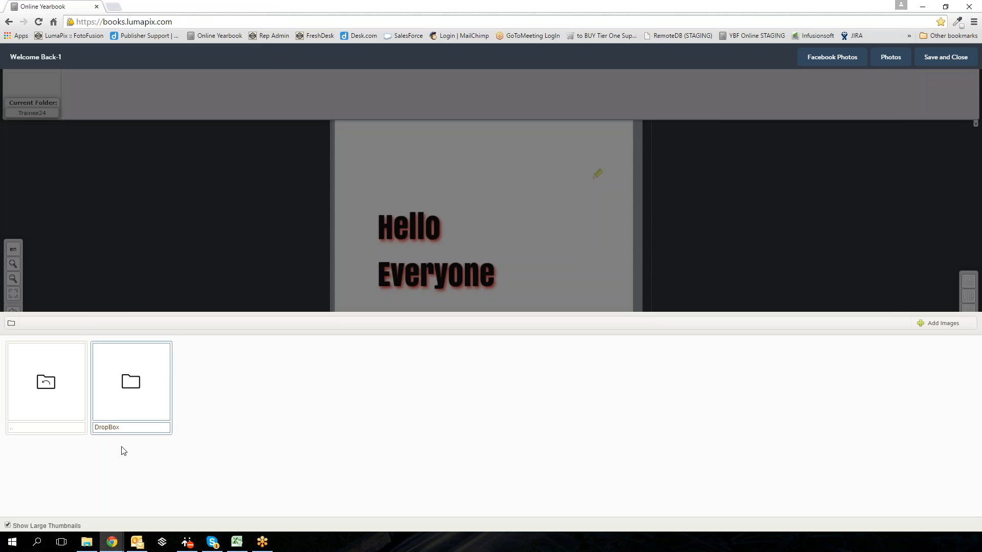
Step: Browse to DropBox > Concert and place the girl's orange-dress photo below Hello Everyone
double_click(145, 416)
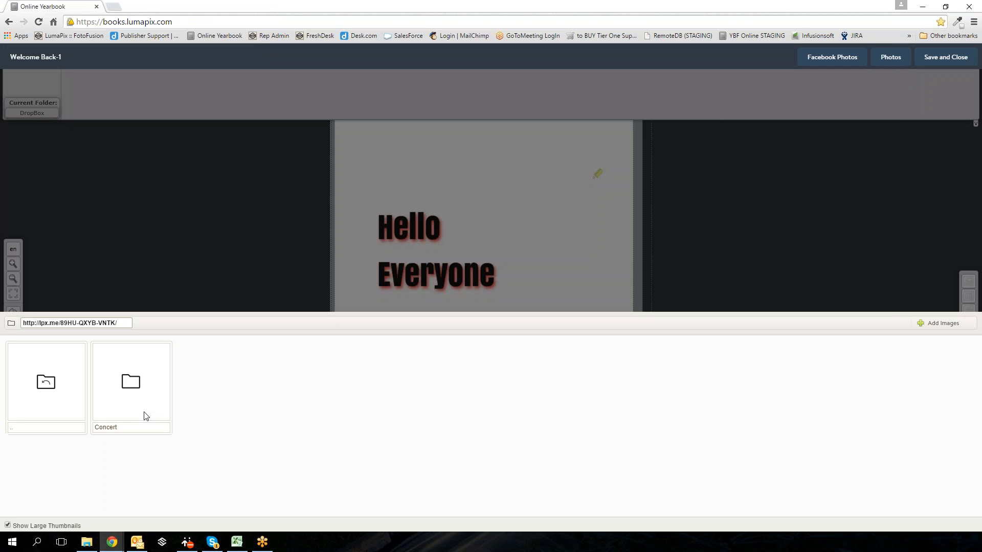
double_click(145, 416)
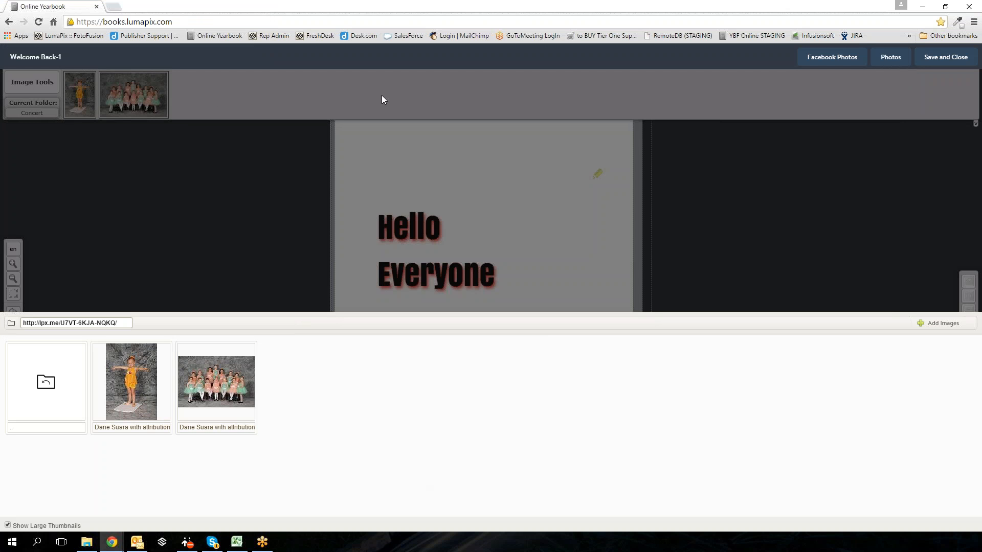
click(173, 99)
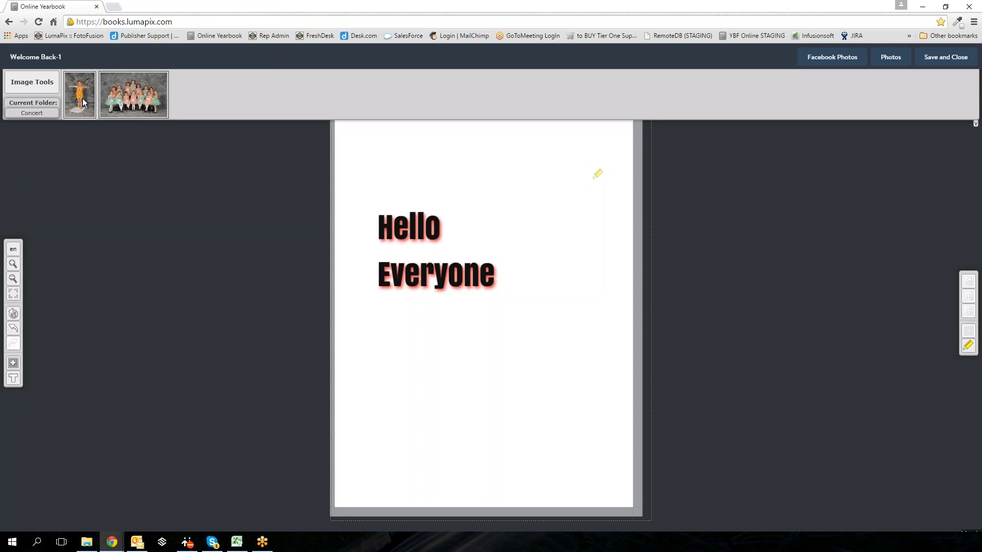
click(424, 377)
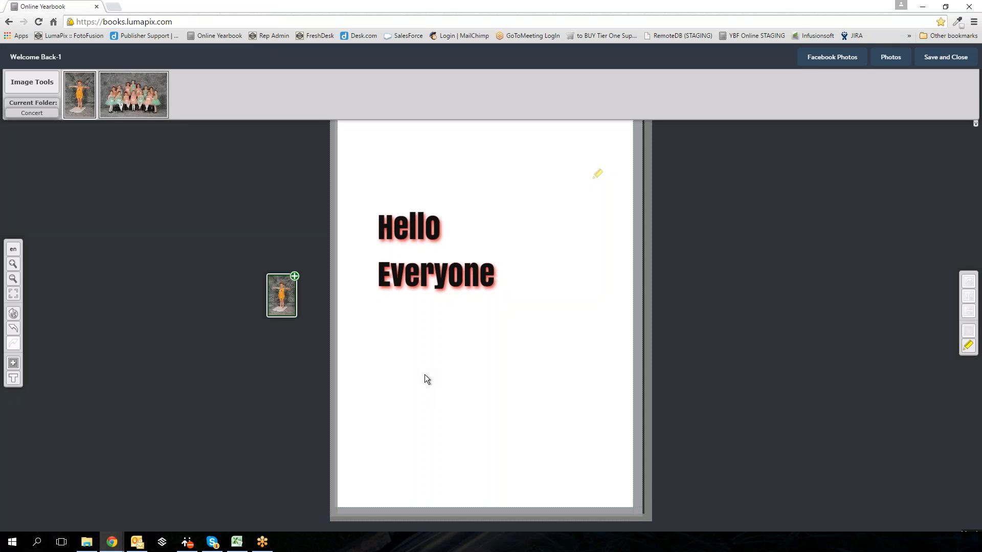
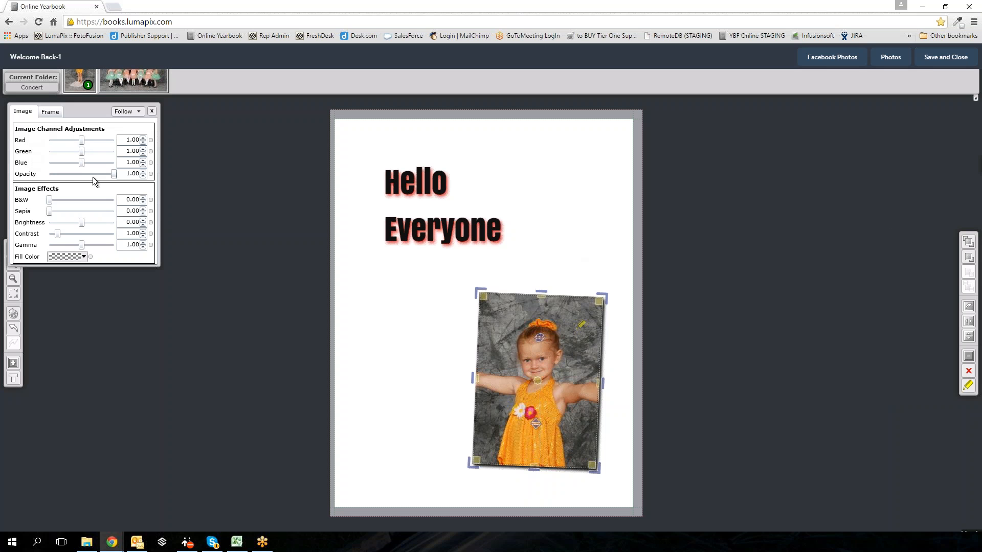
Step: Preview a red tint and black-and-white effect, reset both to defaults, and show the Frame settings
drag(82, 140, 101, 146)
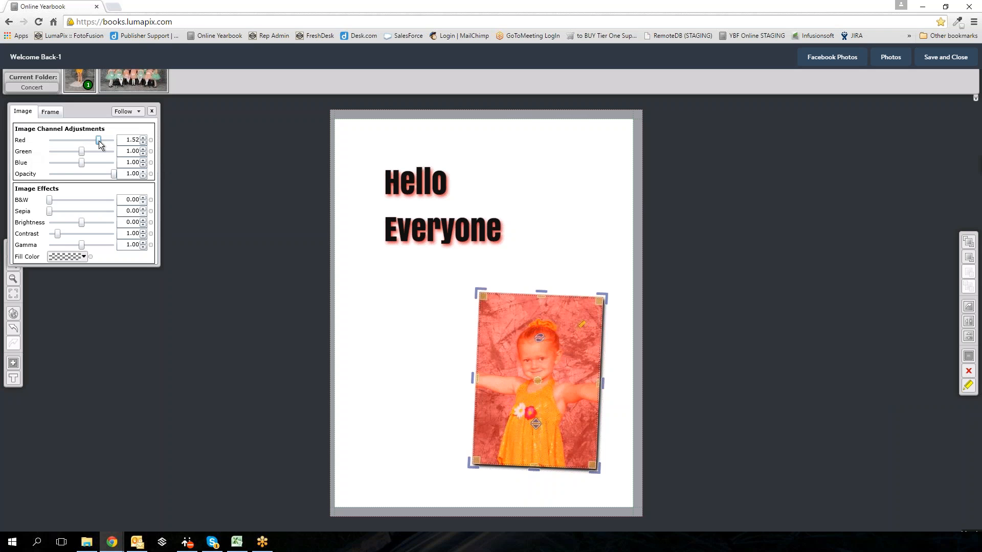
click(151, 141)
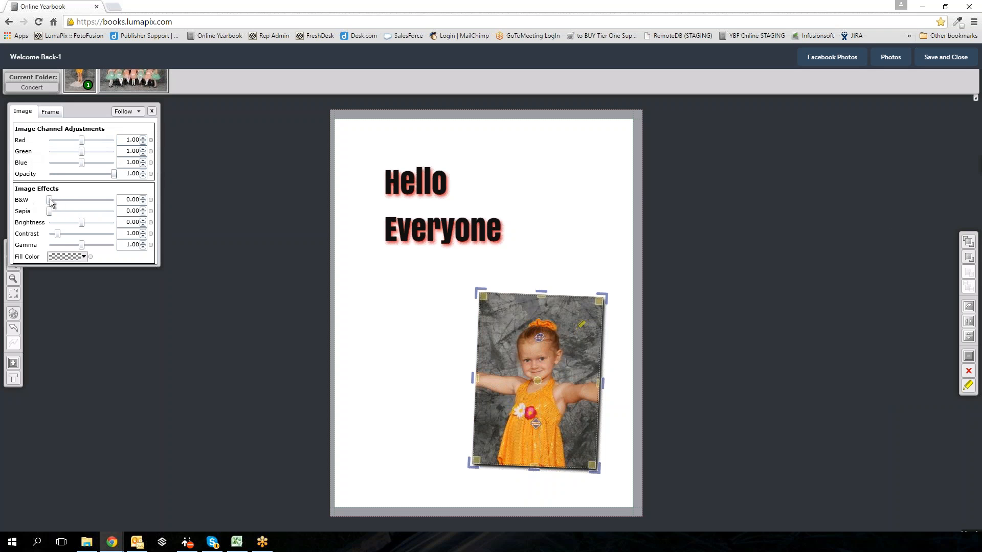
drag(105, 198, 126, 200)
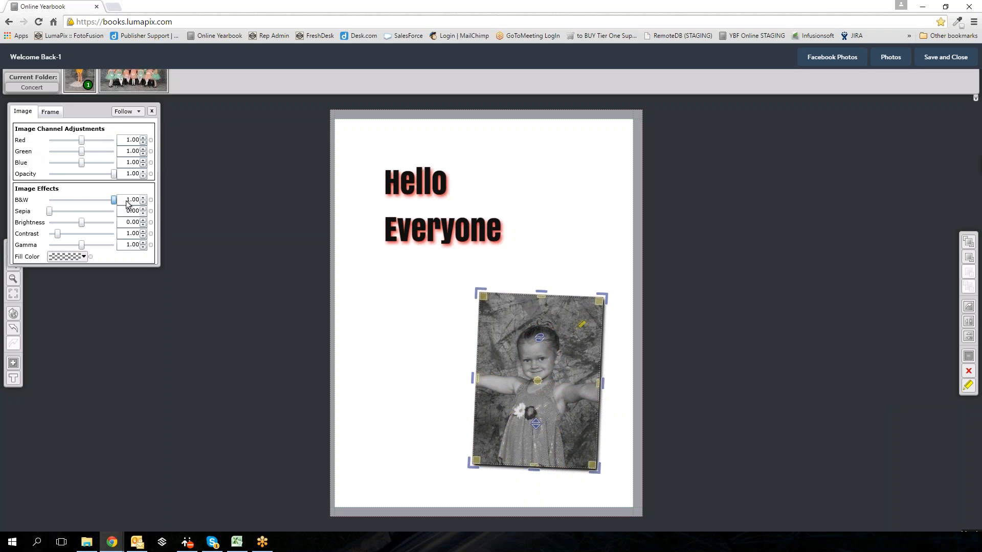
click(46, 205)
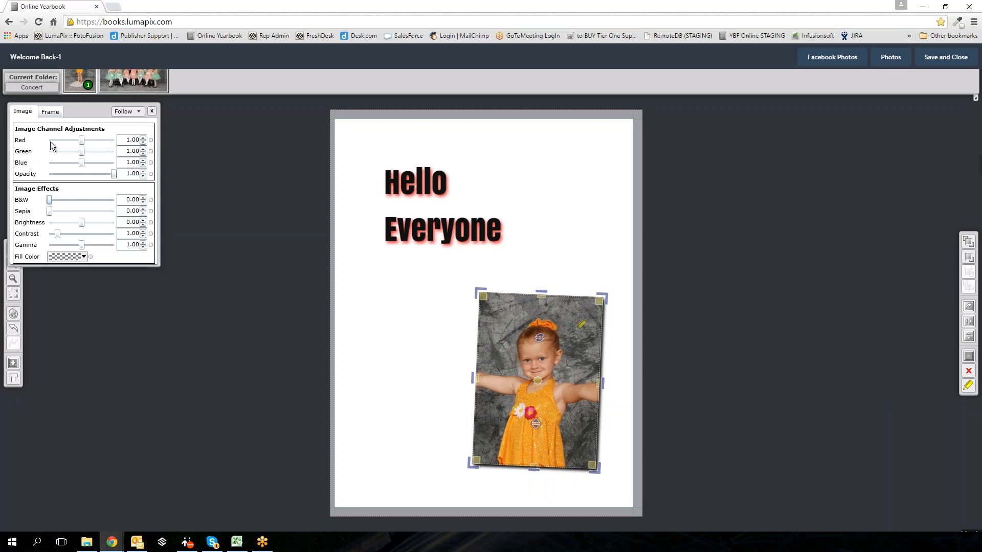
click(51, 114)
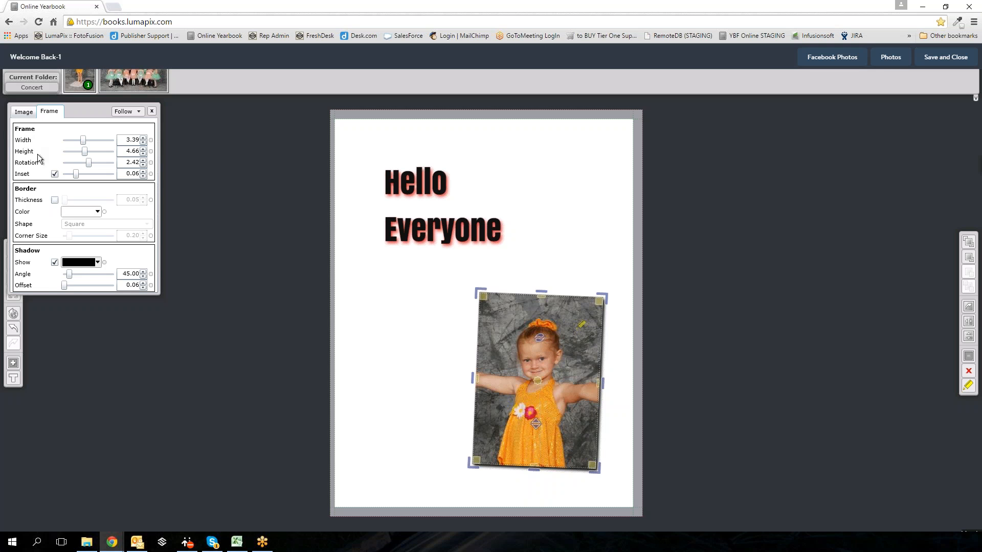
Step: Reset the photo's rotation to 0 and give it a blue border
click(151, 164)
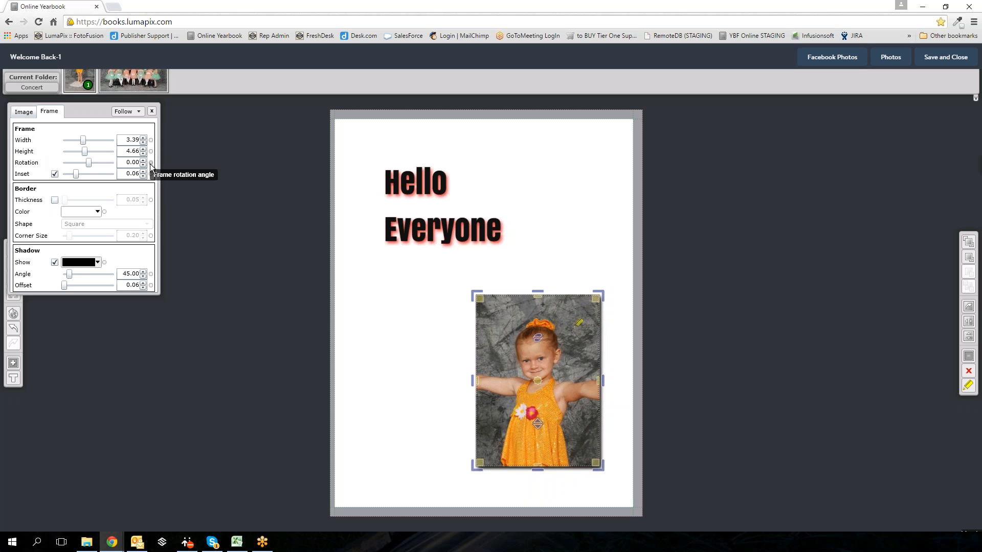
click(55, 200)
click(97, 212)
click(68, 247)
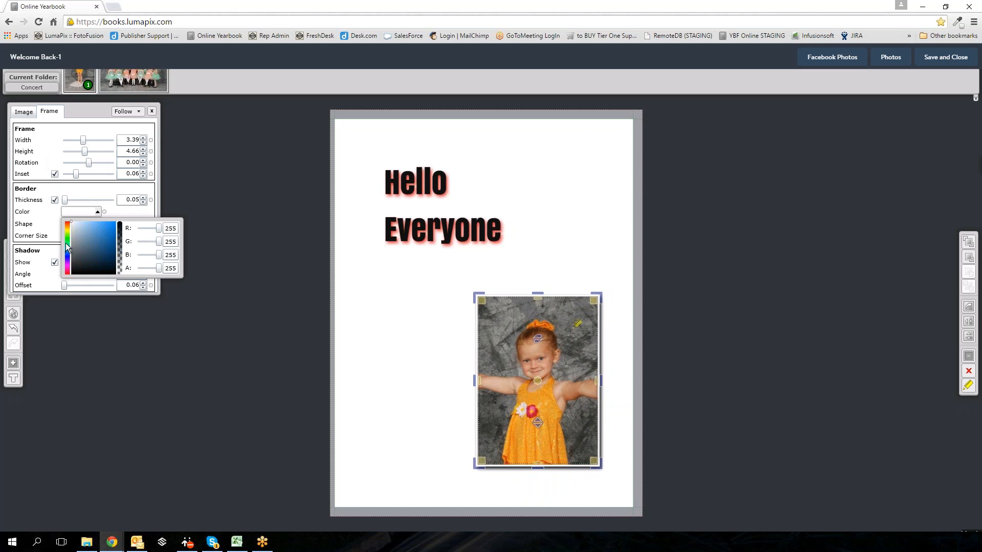
click(110, 228)
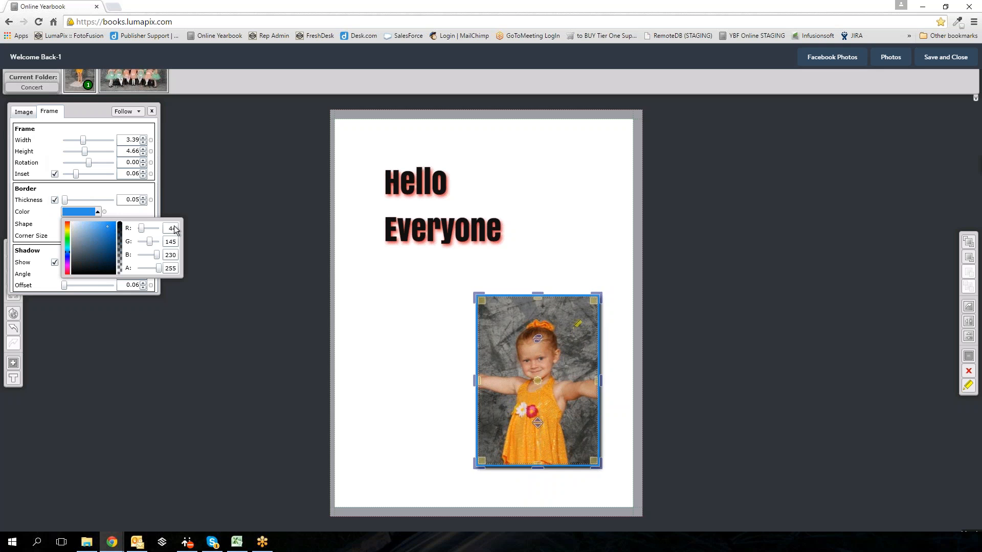
click(48, 221)
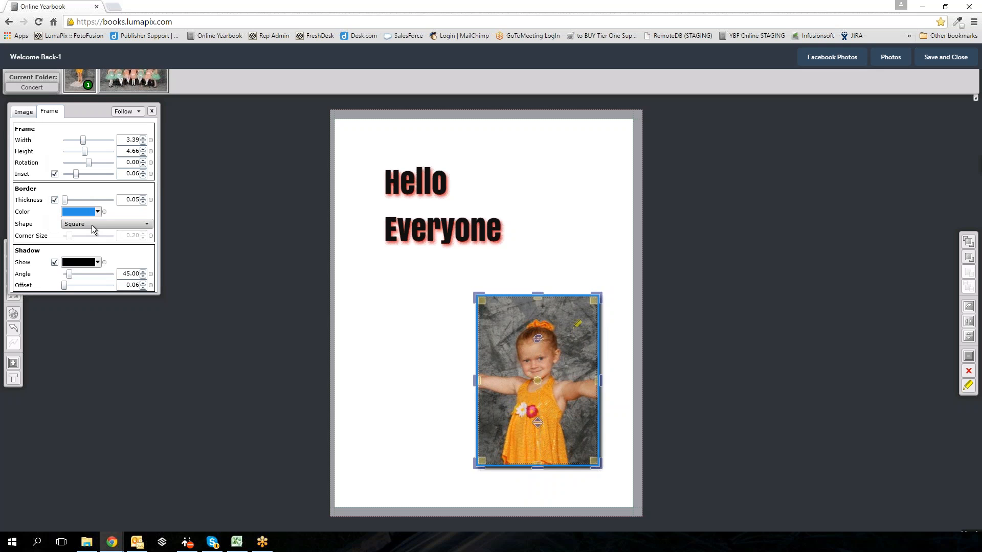
Step: Change the frame shape to Oval and add a large black drop shadow
click(93, 225)
click(75, 274)
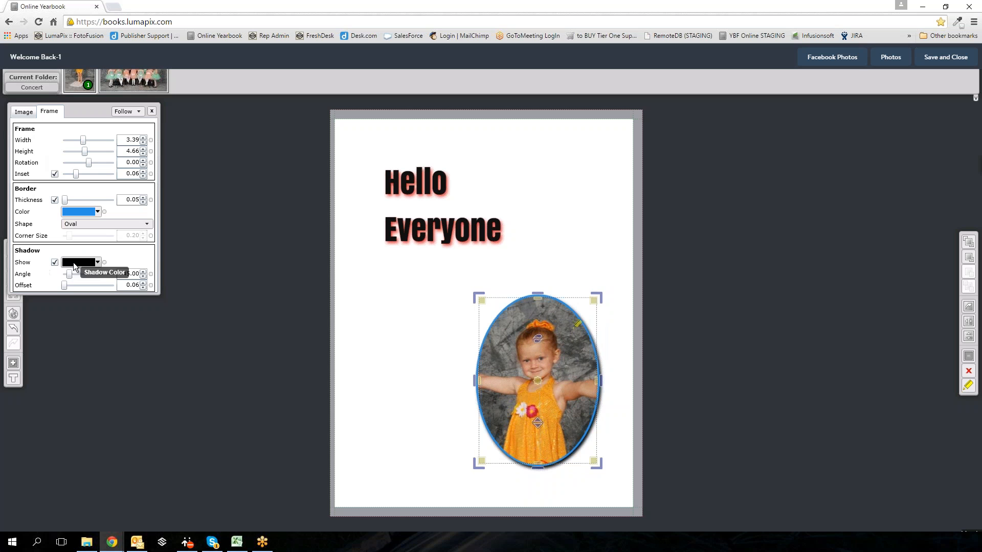
mouse_move(62, 287)
mouse_down()
mouse_move(89, 286)
mouse_move(74, 286)
mouse_up()
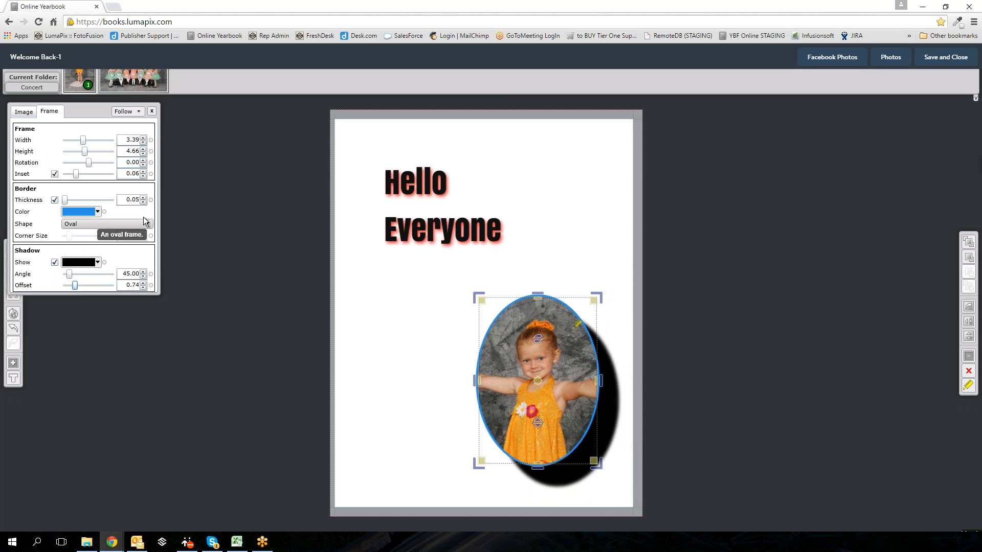
click(375, 299)
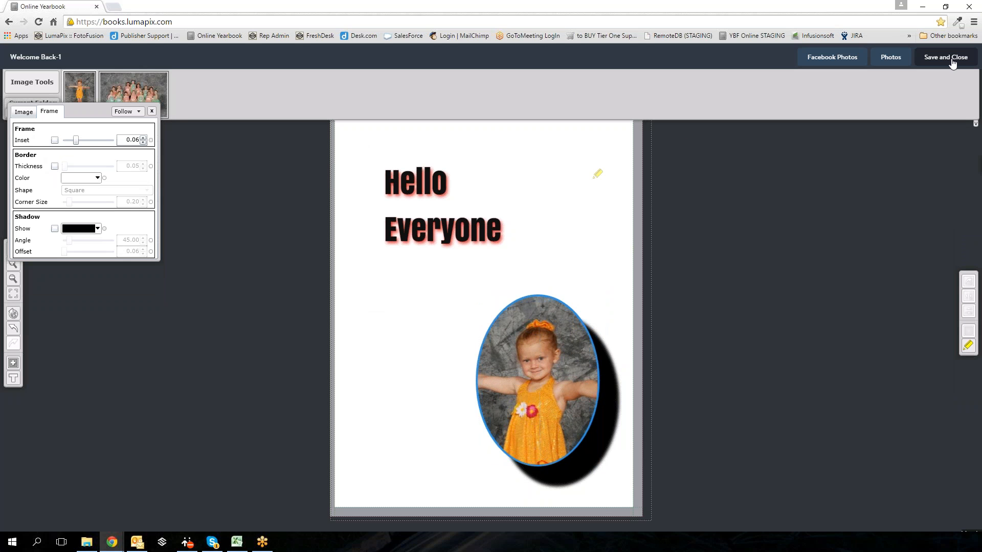
Step: Save and close the page, then check each page's status in the Book overview
click(952, 58)
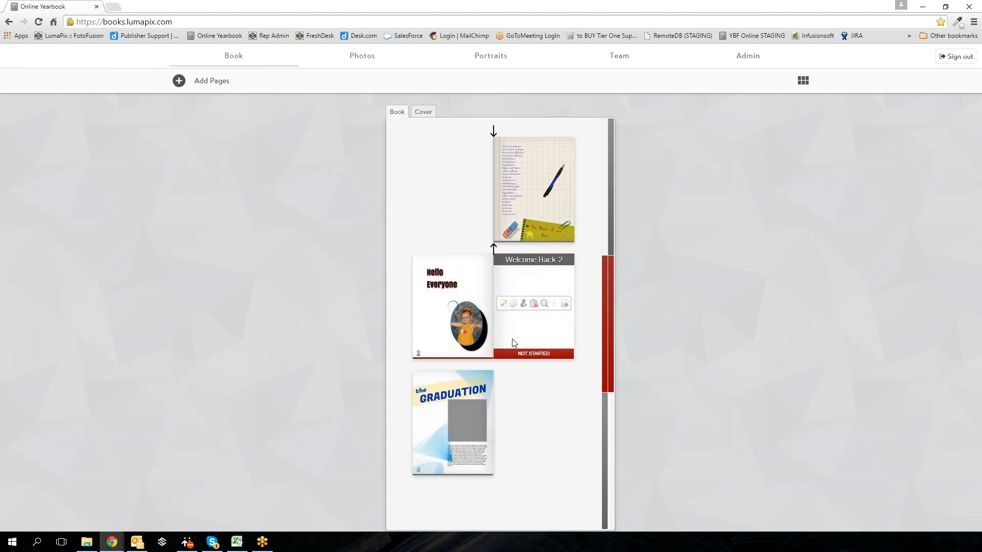
mouse_move(435, 309)
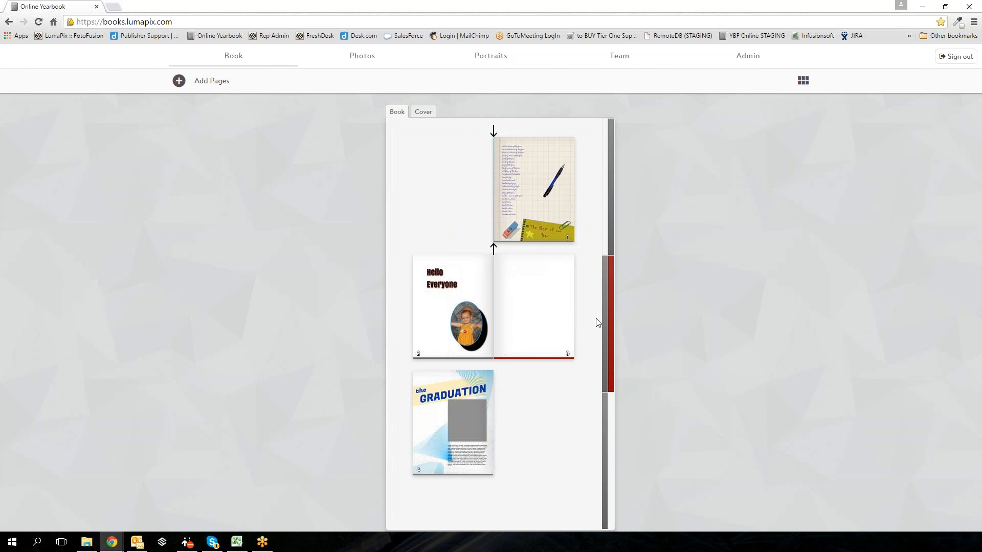
mouse_move(569, 360)
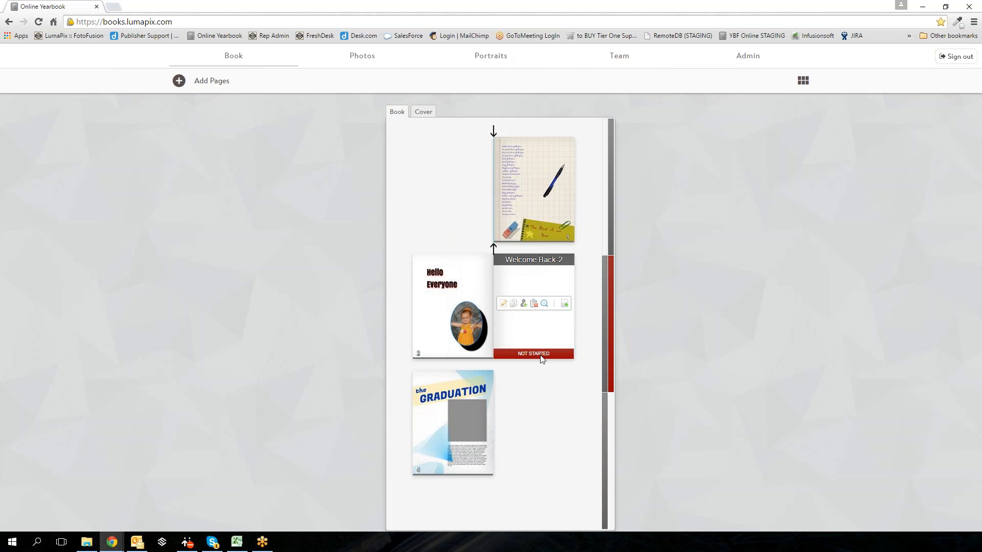
mouse_move(505, 226)
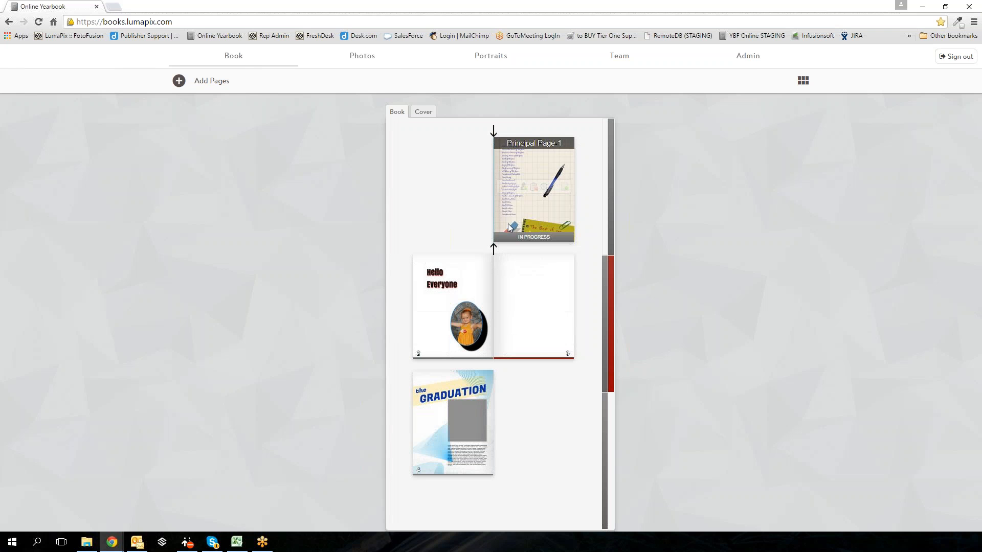
mouse_move(439, 354)
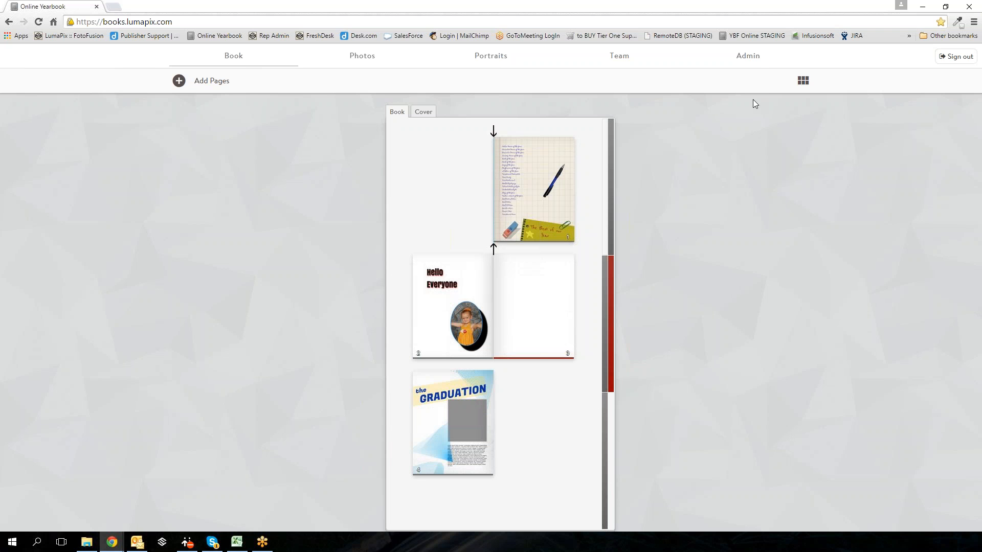
click(743, 66)
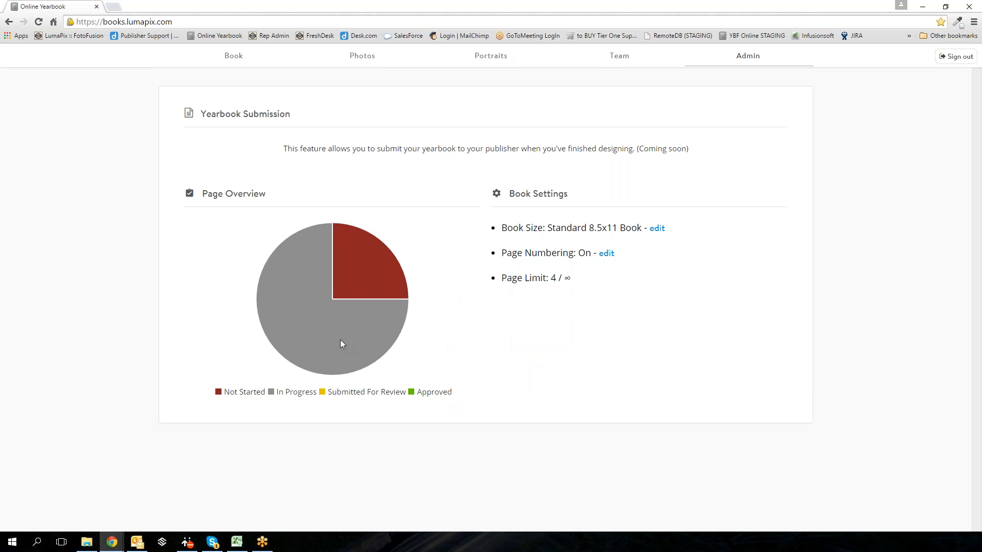
mouse_move(304, 244)
click(237, 58)
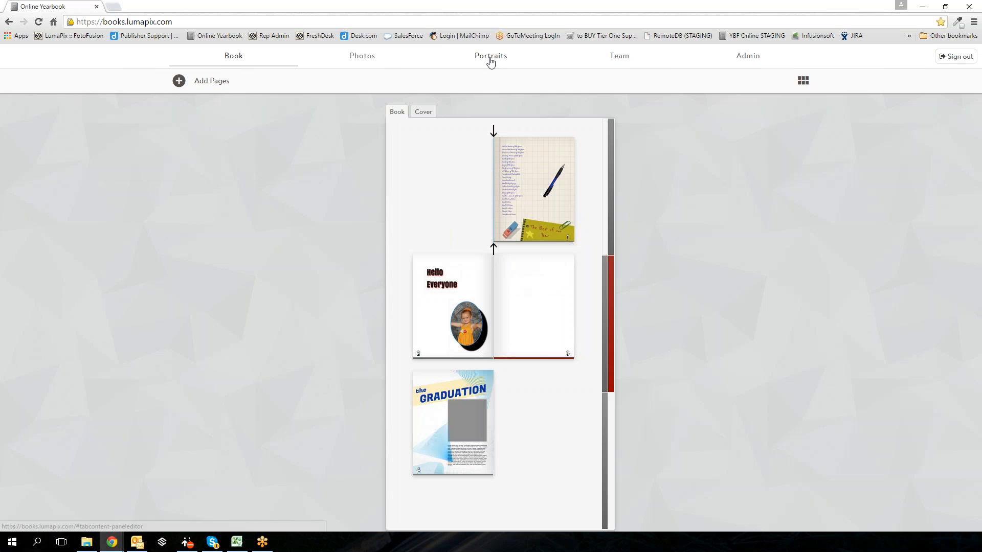
Step: Start a portrait import from the Portraits section using the PSPA index option
click(485, 56)
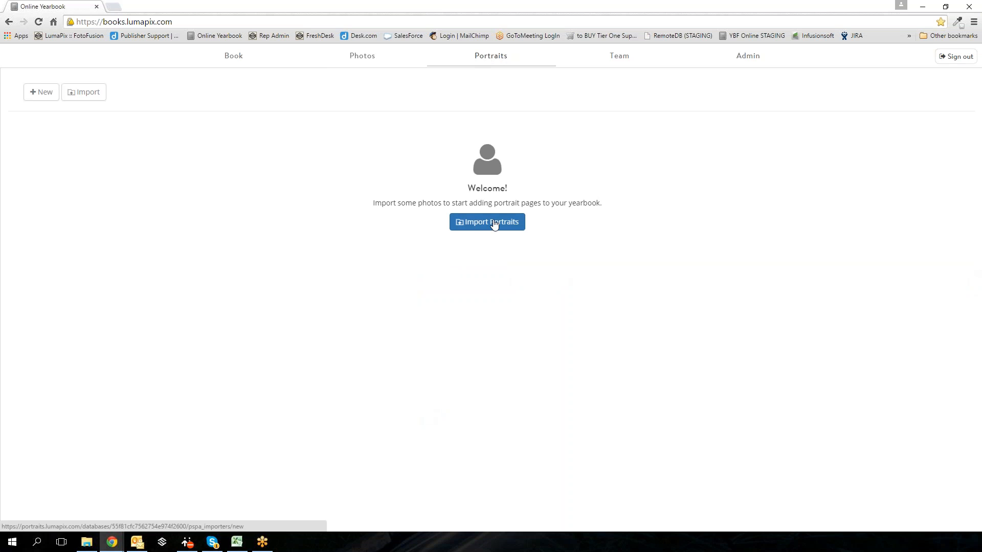
click(478, 221)
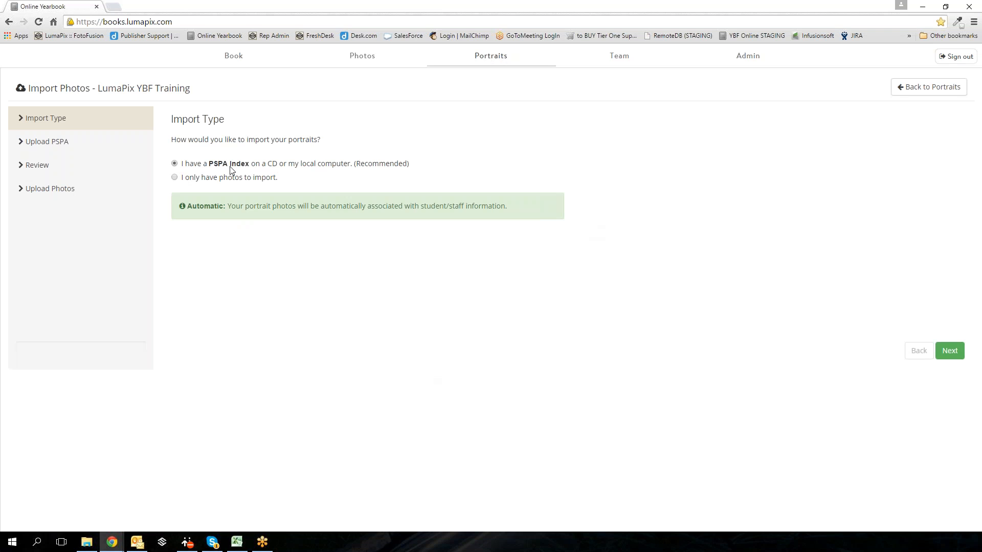
click(941, 357)
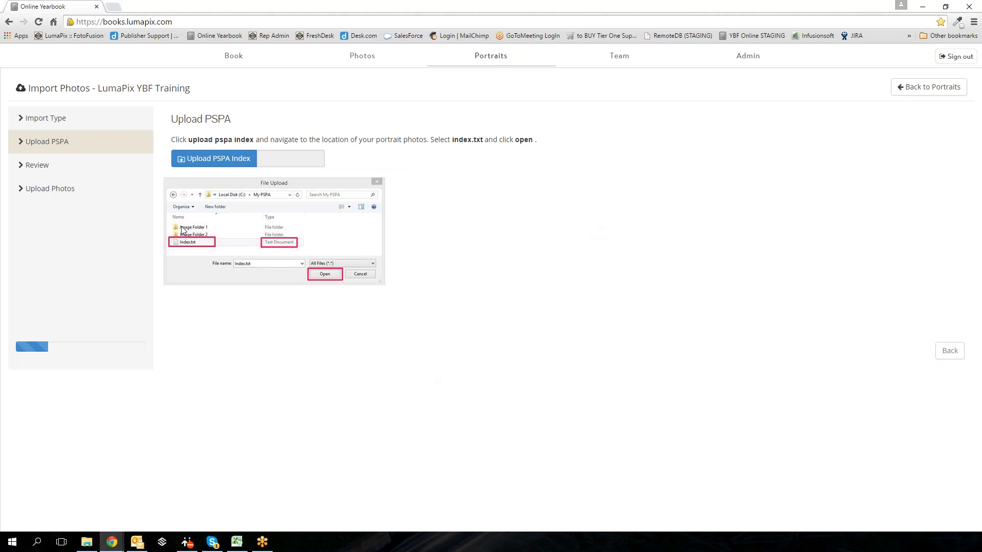
Step: Upload 'Index Training Example' from Dropbox > Lunch & Learns > 2 Online Software > Caven Elementary
click(197, 161)
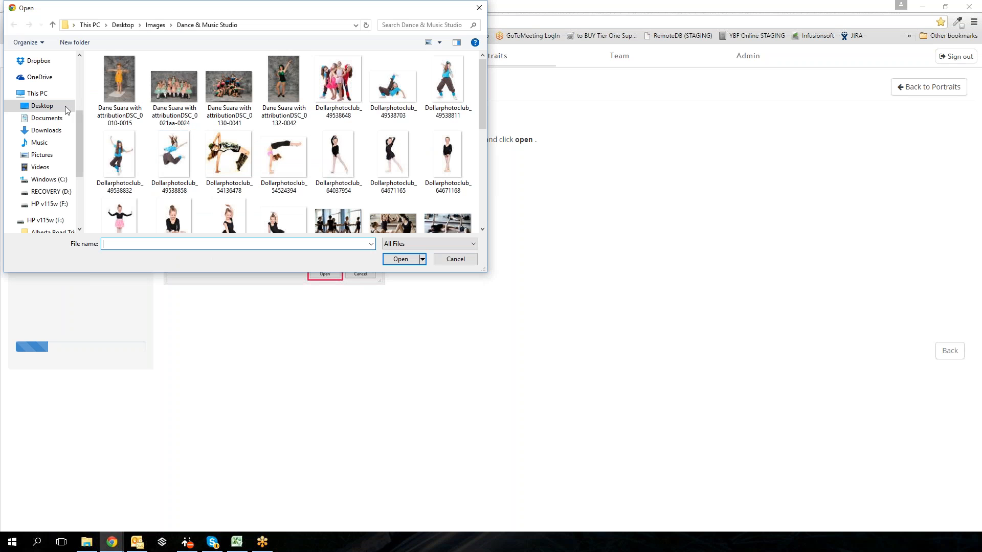
click(10, 61)
scroll(23, 147, down, 3)
scroll(23, 147, down, 8)
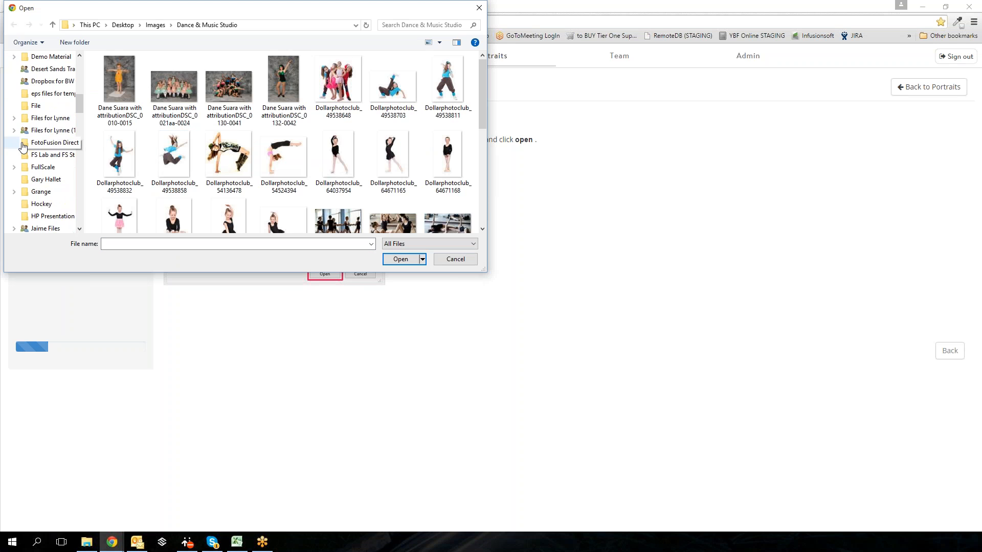
scroll(23, 147, down, 10)
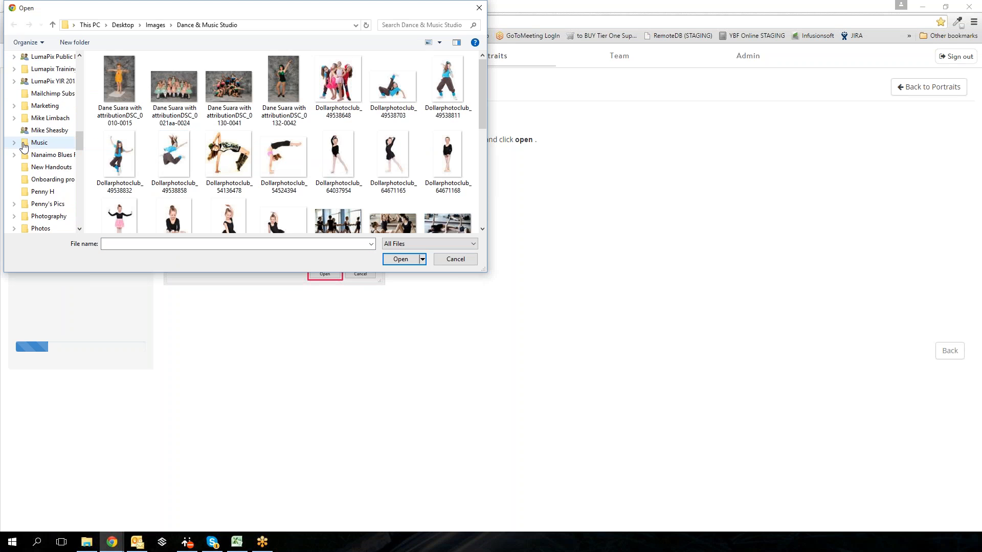
scroll(25, 148, down, 10)
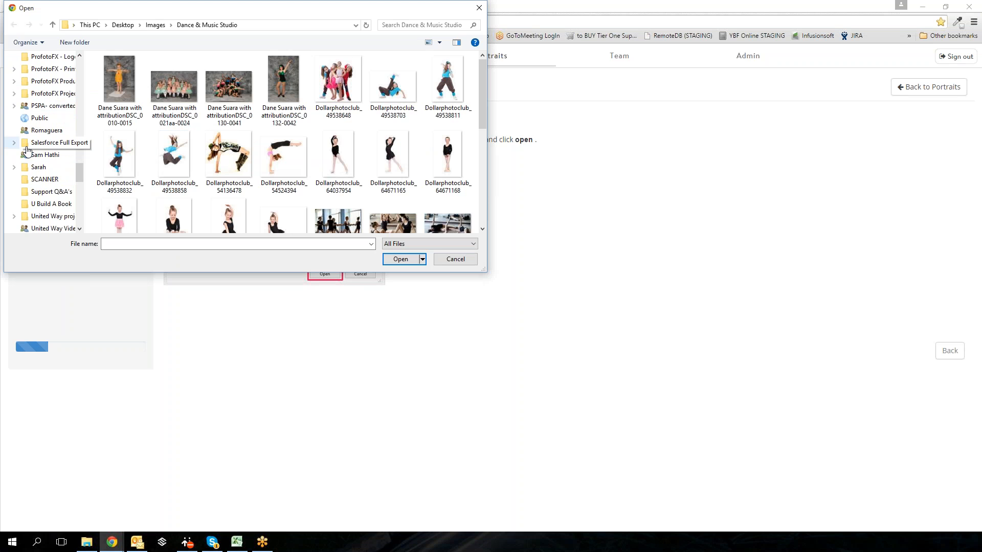
click(18, 167)
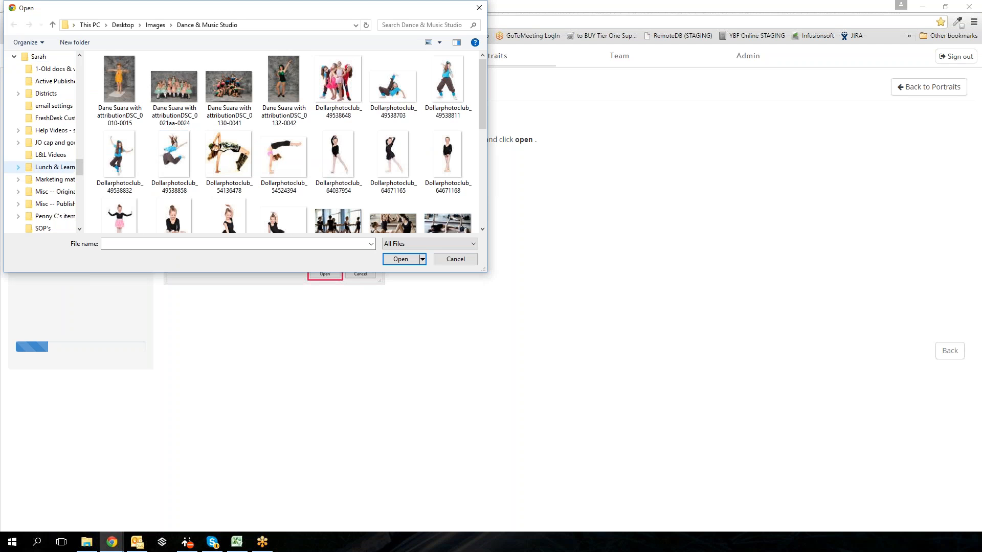
click(53, 146)
double_click(115, 76)
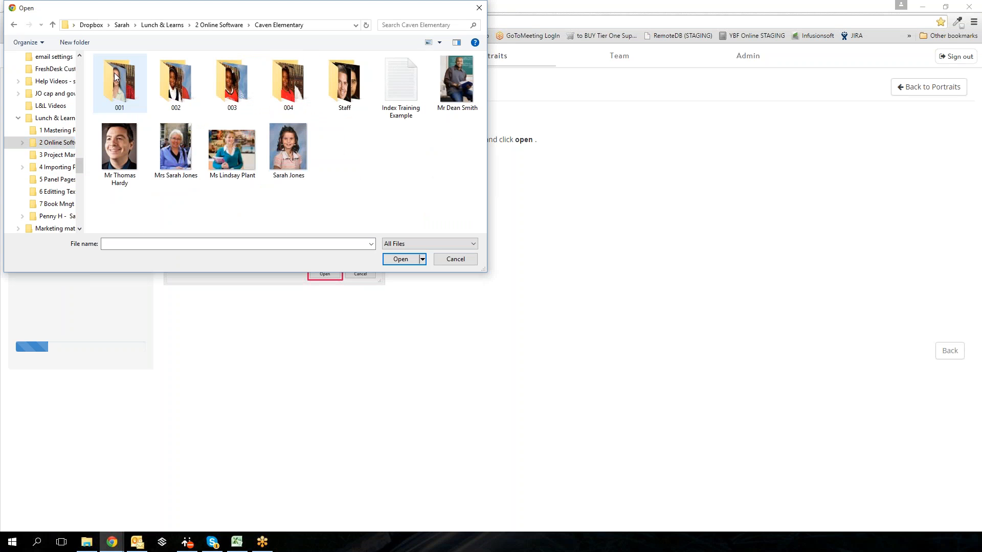
double_click(394, 94)
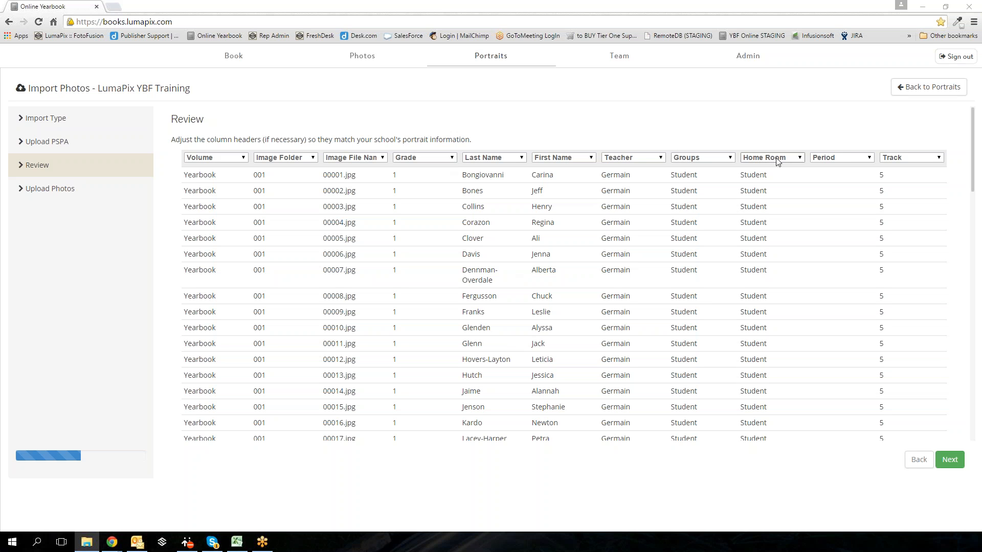
Step: Map Home Room to Department, Period to Salutation, Track to Priority, and continue to photo upload
click(796, 158)
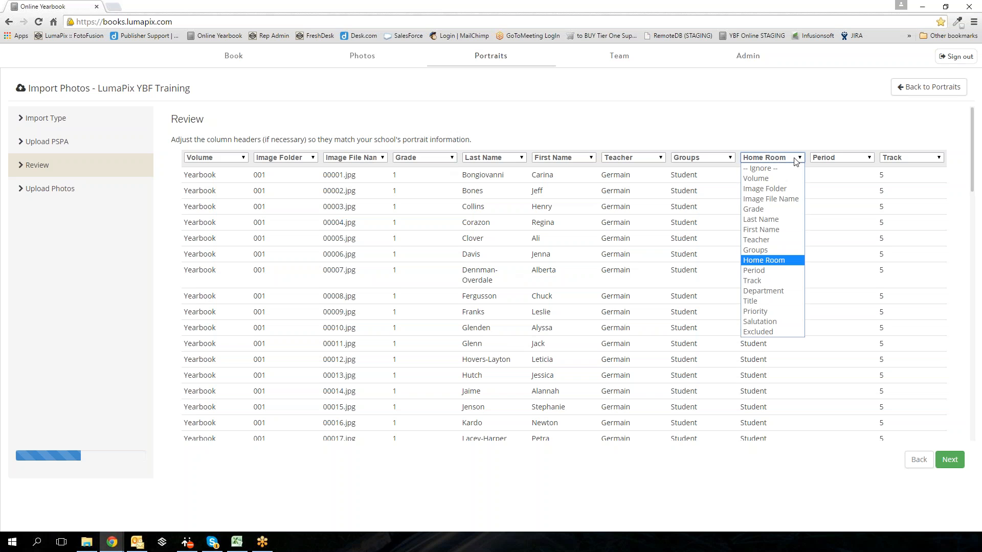
click(770, 292)
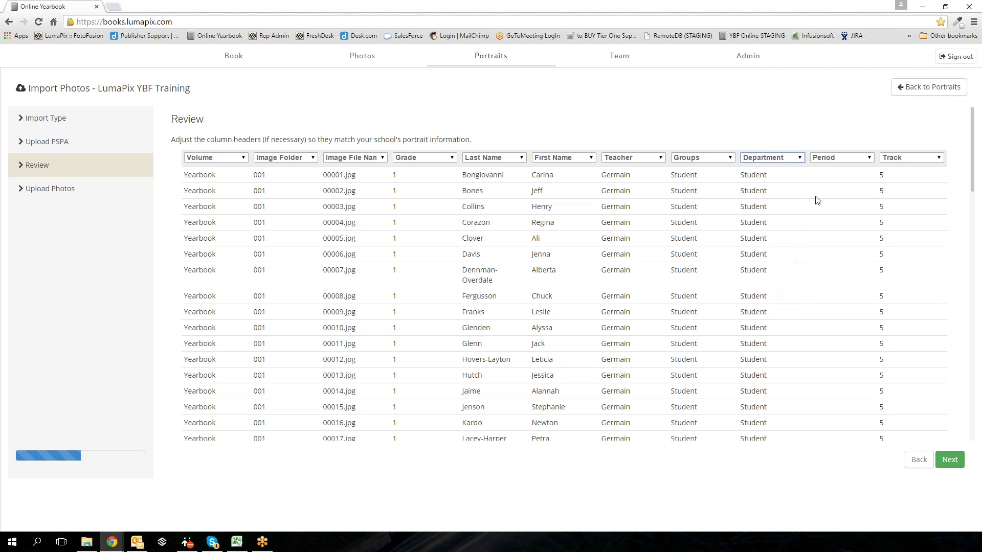
scroll(838, 198, down, 18)
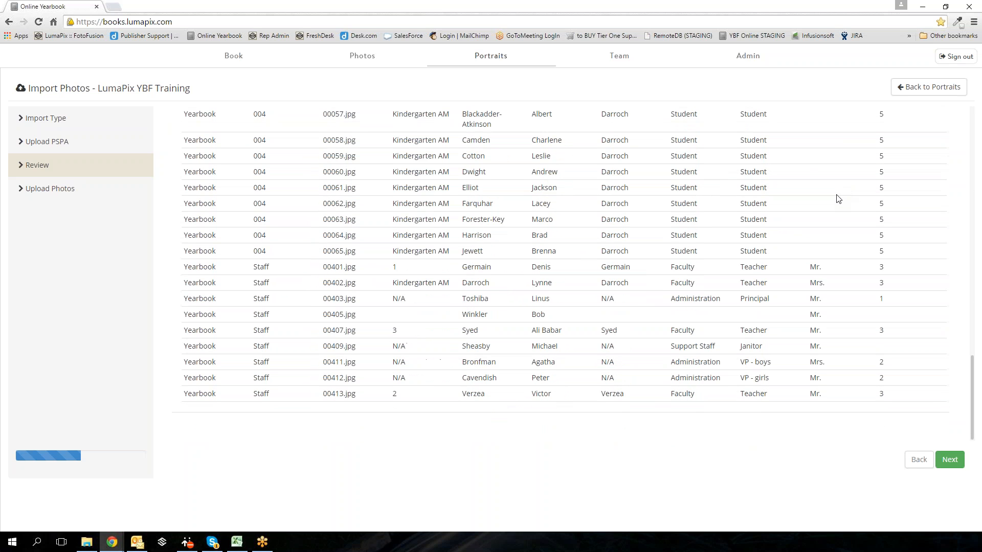
scroll(813, 331, up, 7)
scroll(812, 331, up, 5)
click(829, 158)
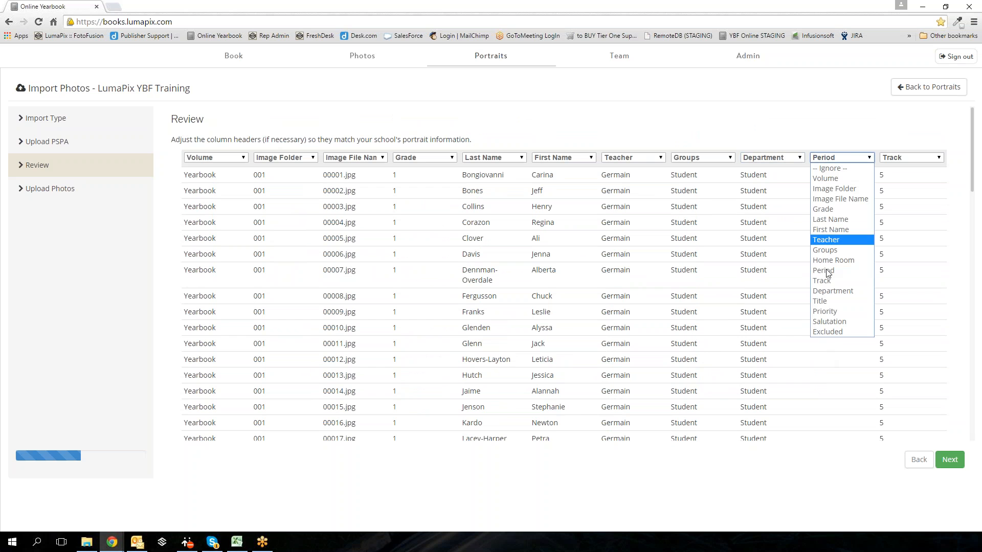
click(832, 323)
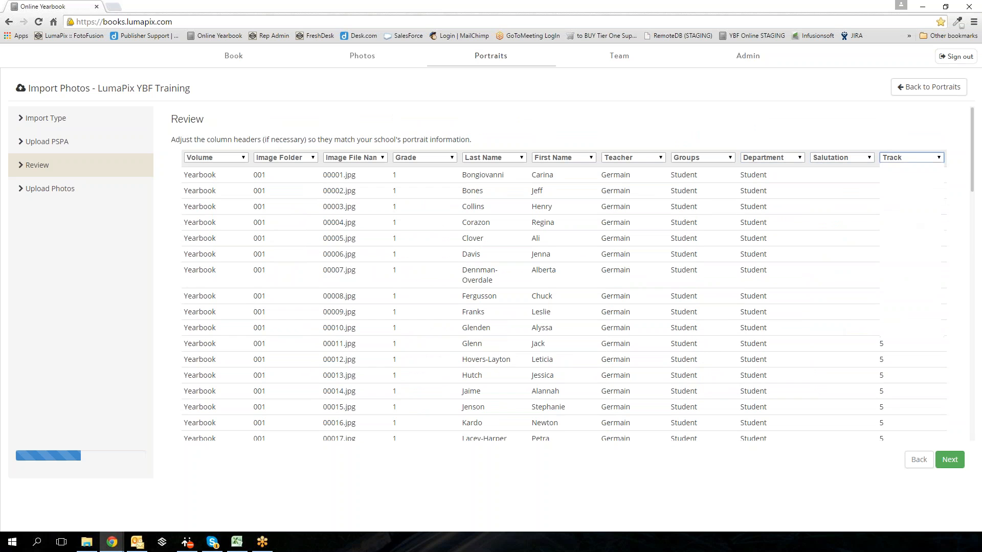
click(911, 157)
click(902, 313)
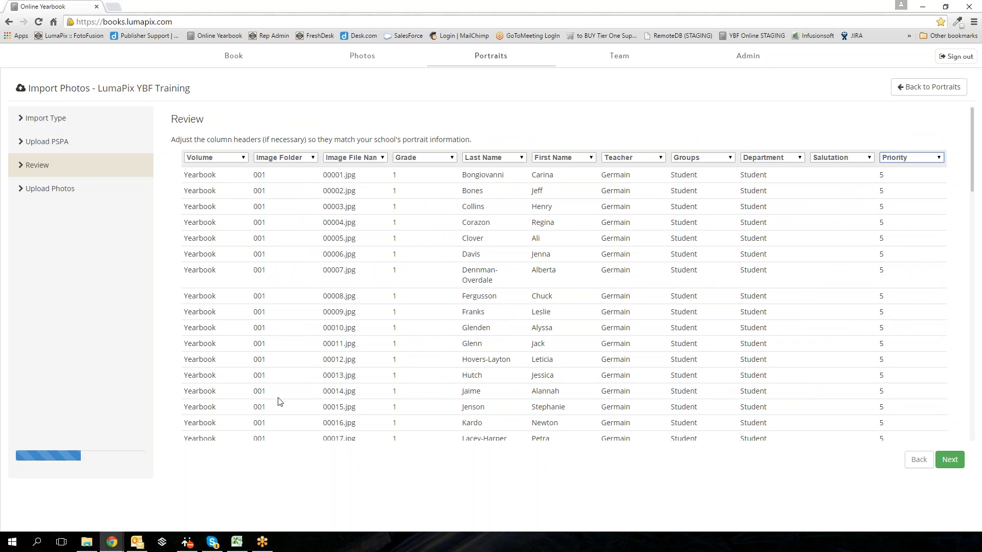
click(955, 463)
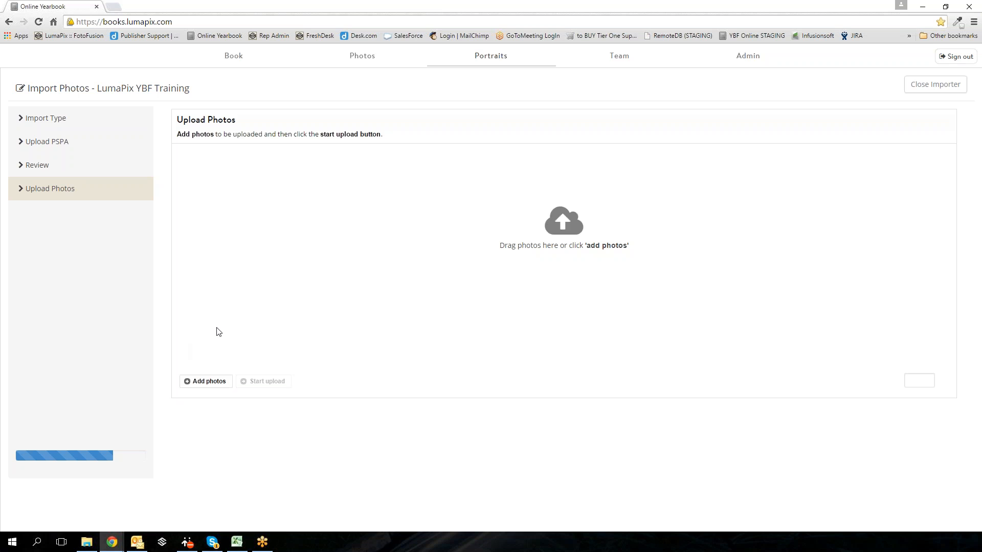
click(207, 387)
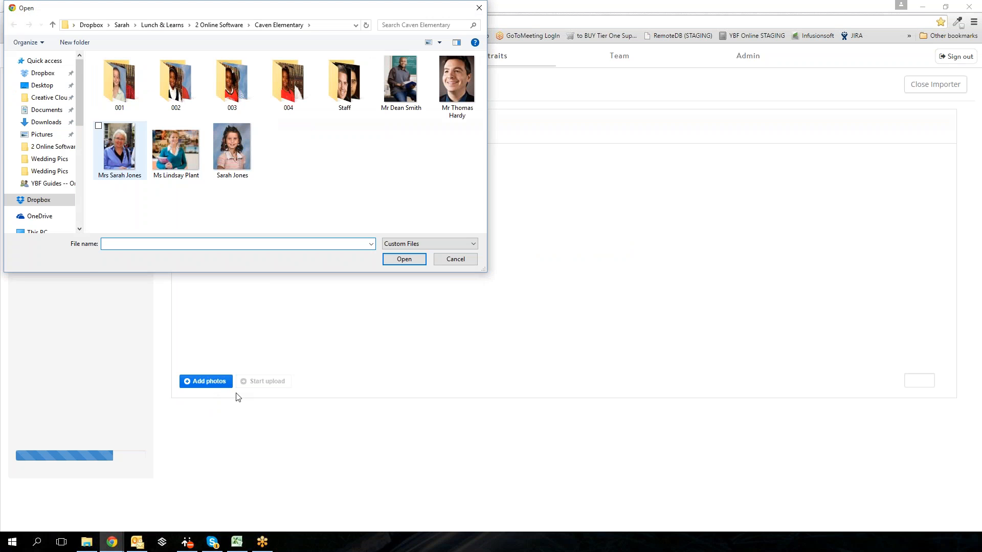
Step: Queue photos 00001–00017 from folder 001 and bring the Caven Elementary window into view
click(131, 96)
double_click(132, 96)
click(130, 91)
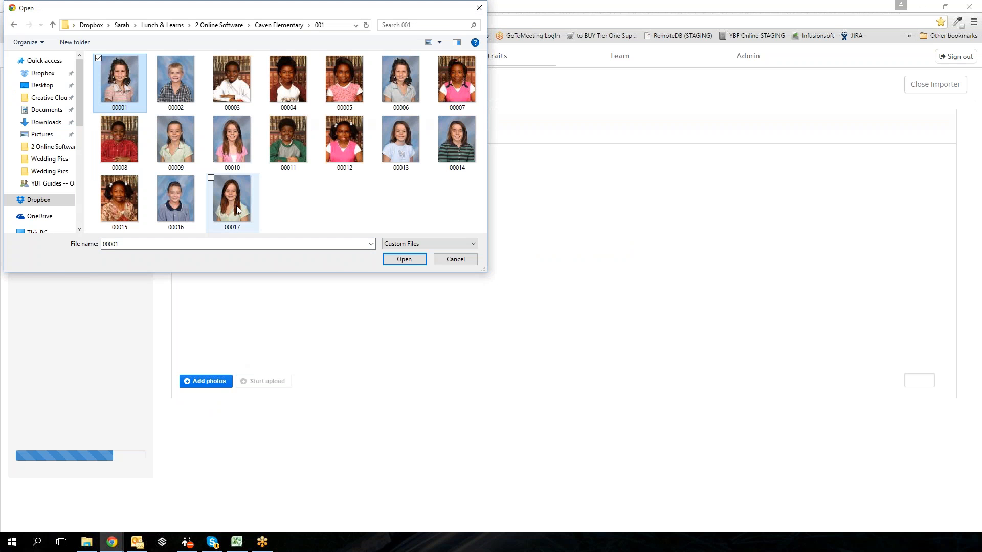
shift+click(236, 204)
click(407, 262)
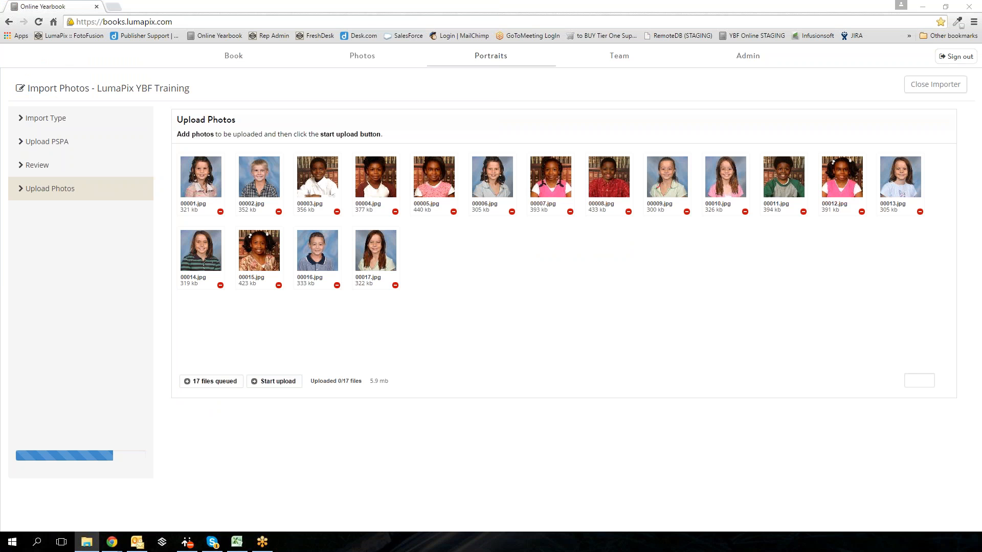
drag(125, 175, 503, 253)
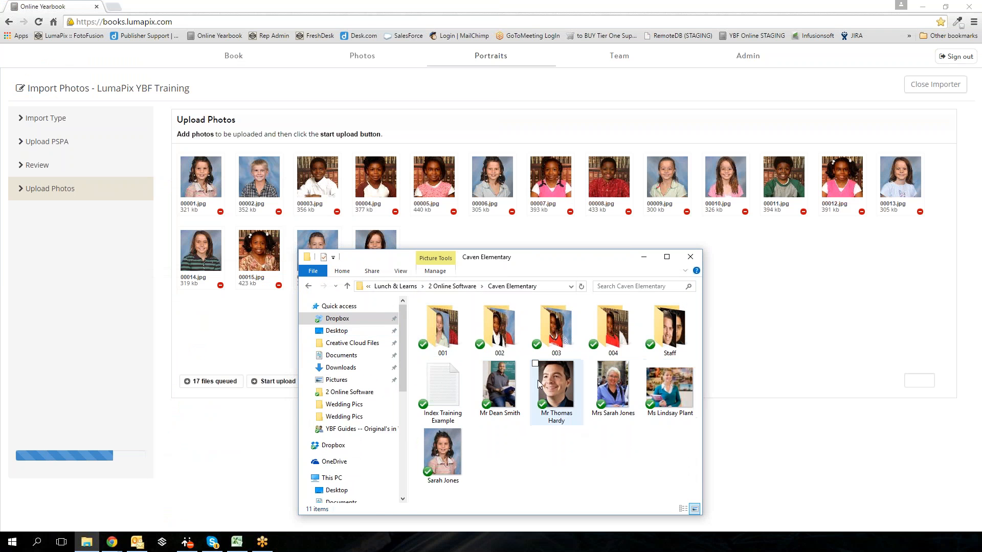
Step: Drag folders 002, 003, 004 and Staff into the uploader, bringing the queue to 74 files
click(503, 342)
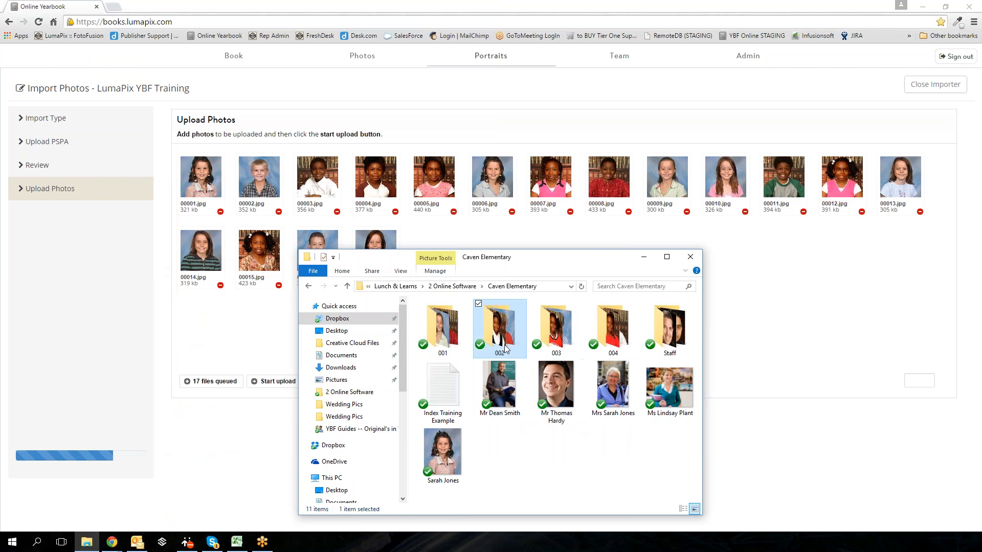
shift+click(682, 342)
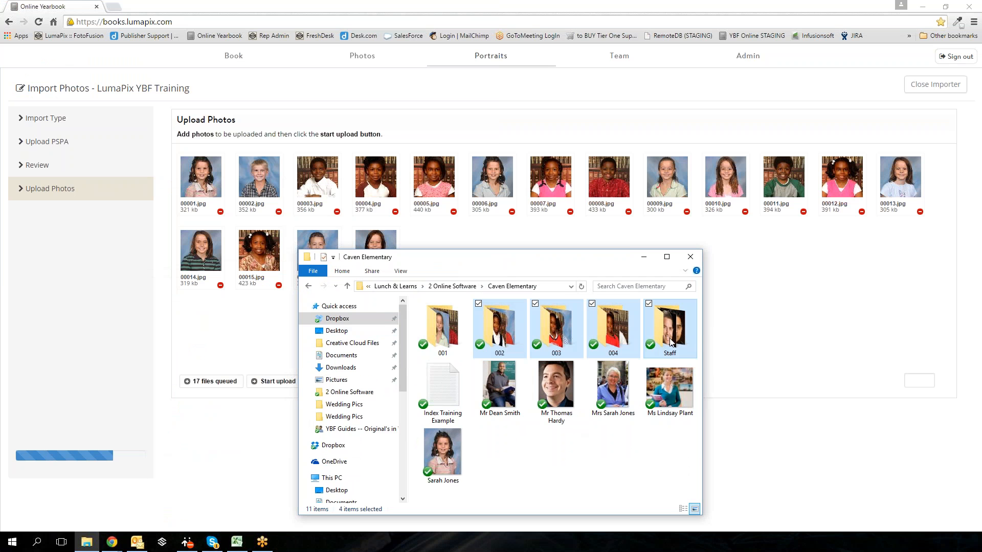
drag(692, 327, 785, 301)
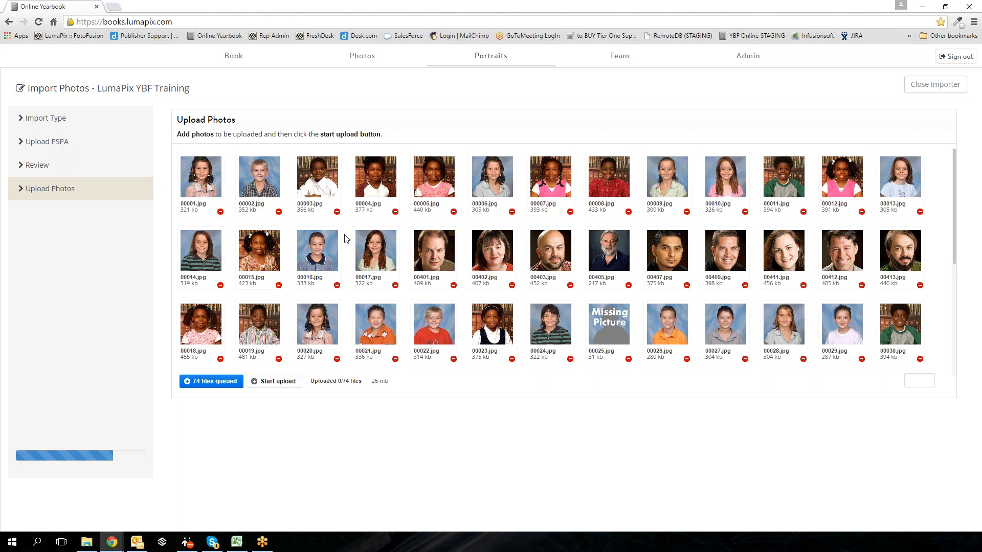
Step: Upload all 74 queued portrait files (26 mb)
click(276, 382)
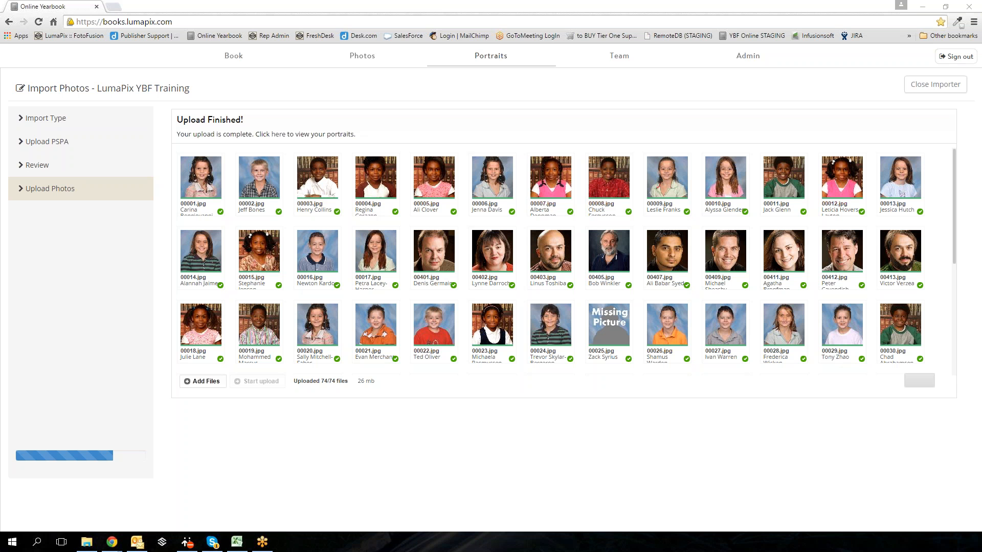
Step: Review the Upload Finished message and open the list of 74 imported portraits
drag(179, 134, 379, 137)
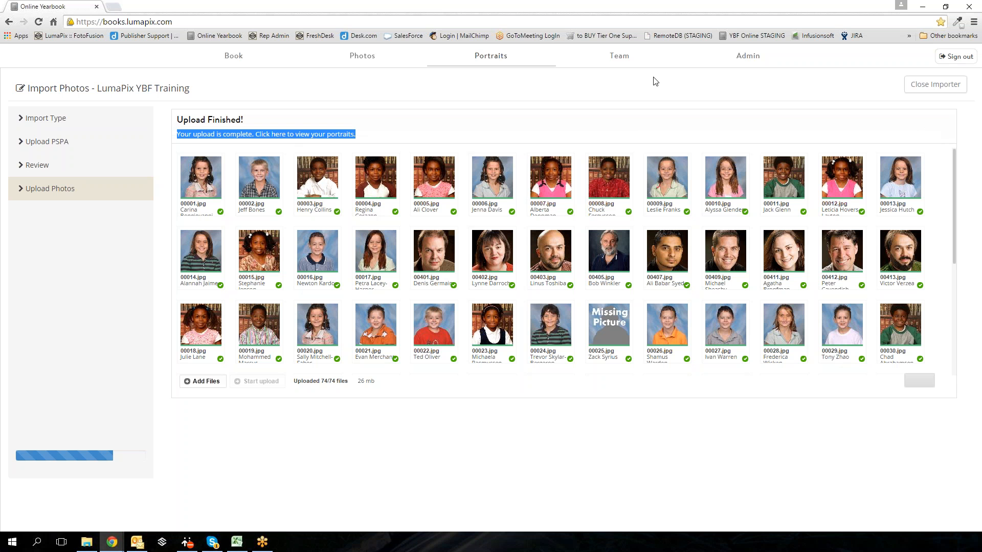
click(418, 413)
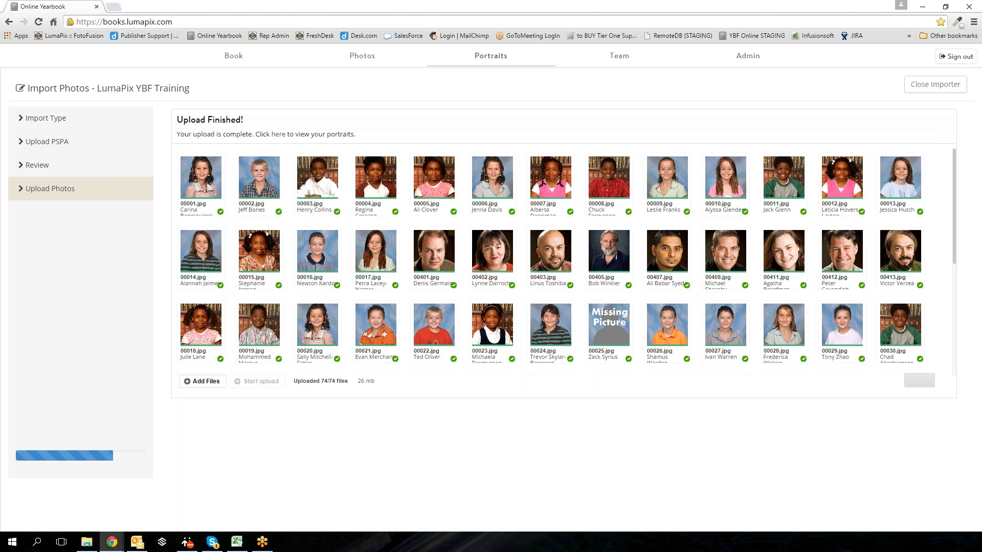
scroll(311, 379, down, 4)
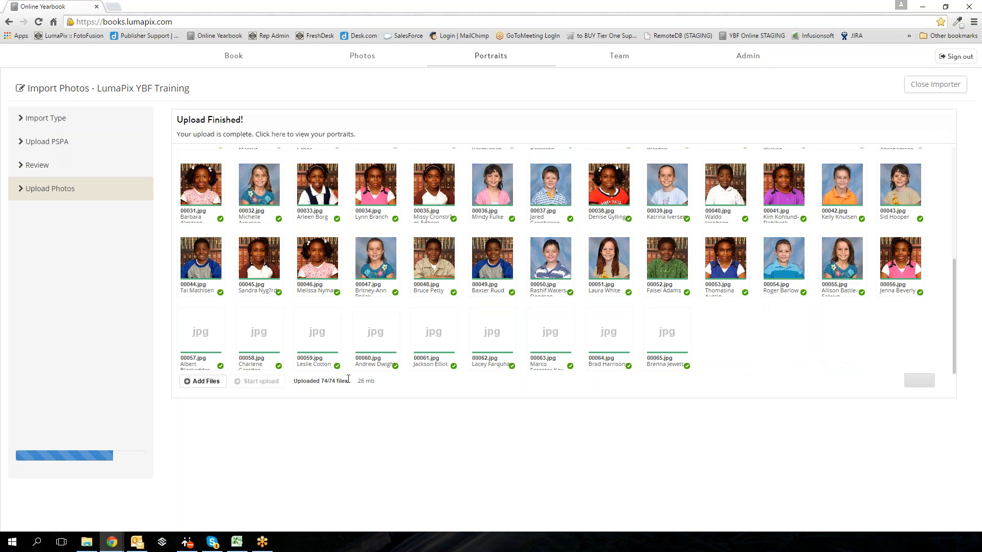
triple_click(240, 119)
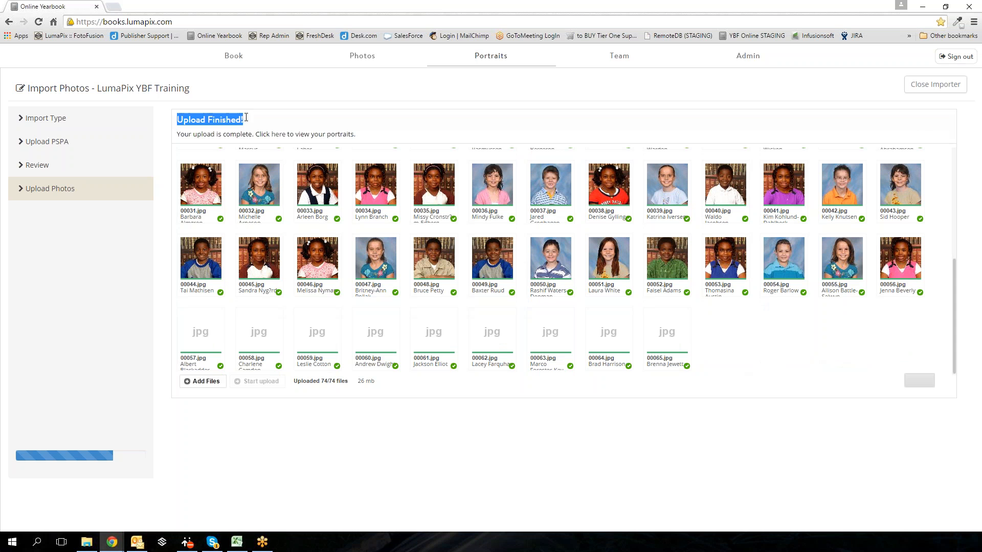
click(276, 135)
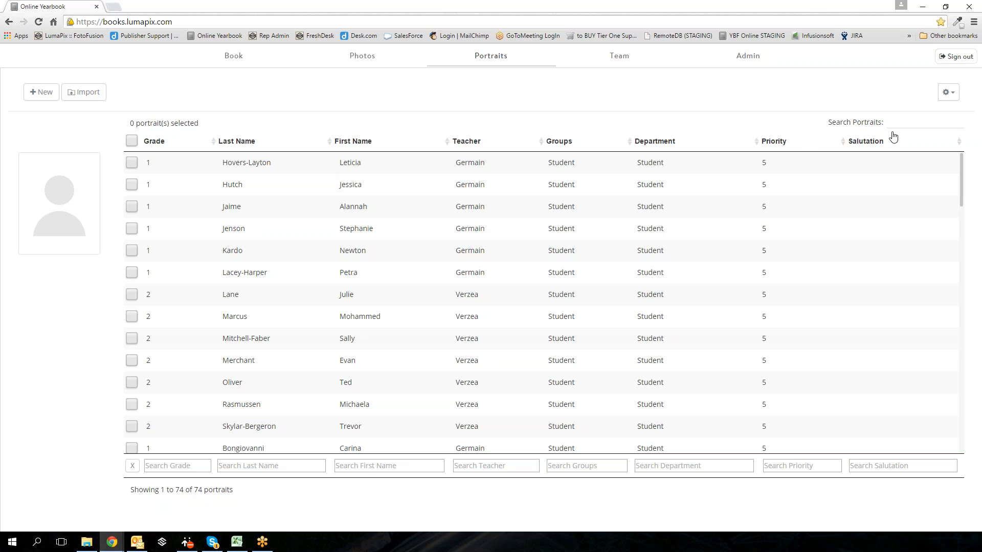
Step: Search the portraits for 'wink', then '2', and clear the search box
click(957, 126)
text(wink)
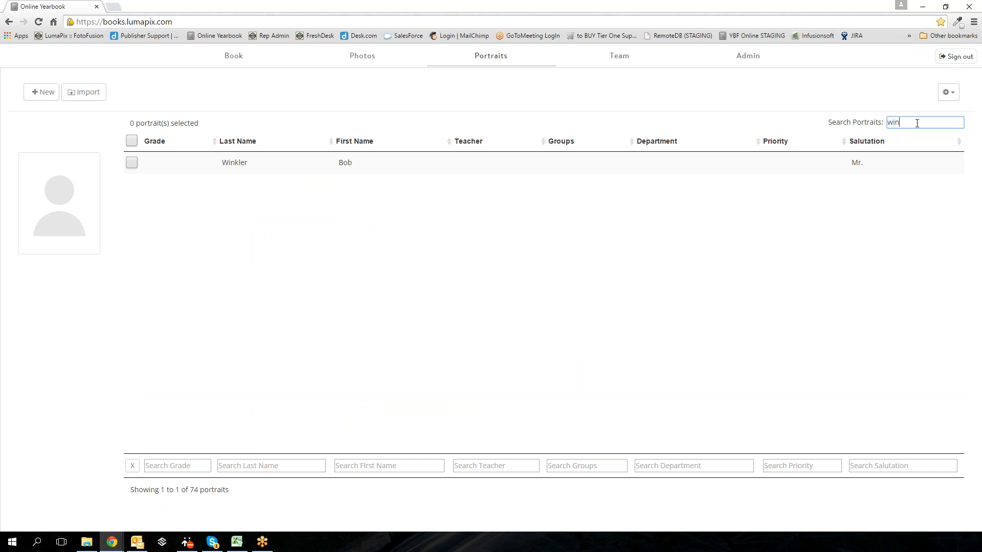
key(BackSpace)
key(BackSpace)
key(BackSpace)
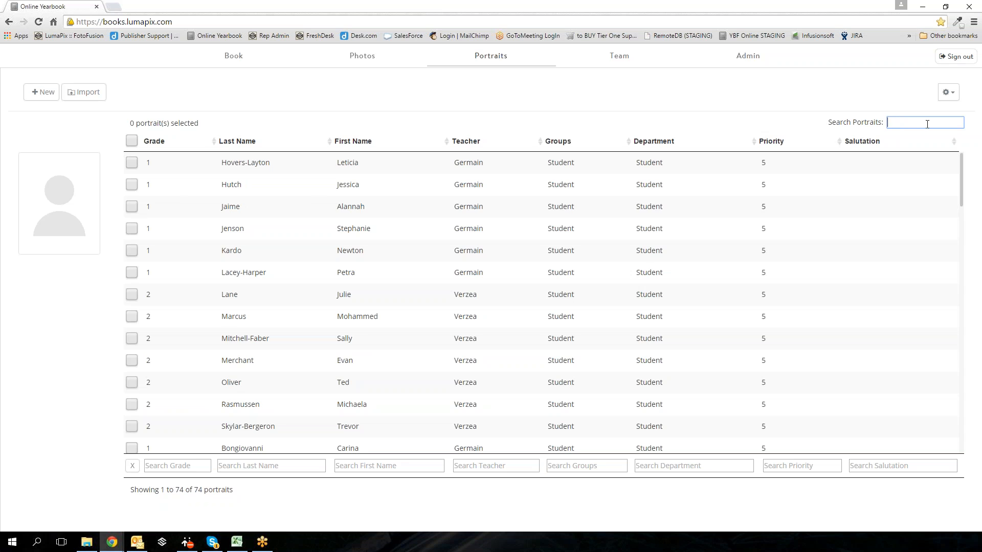
text(2)
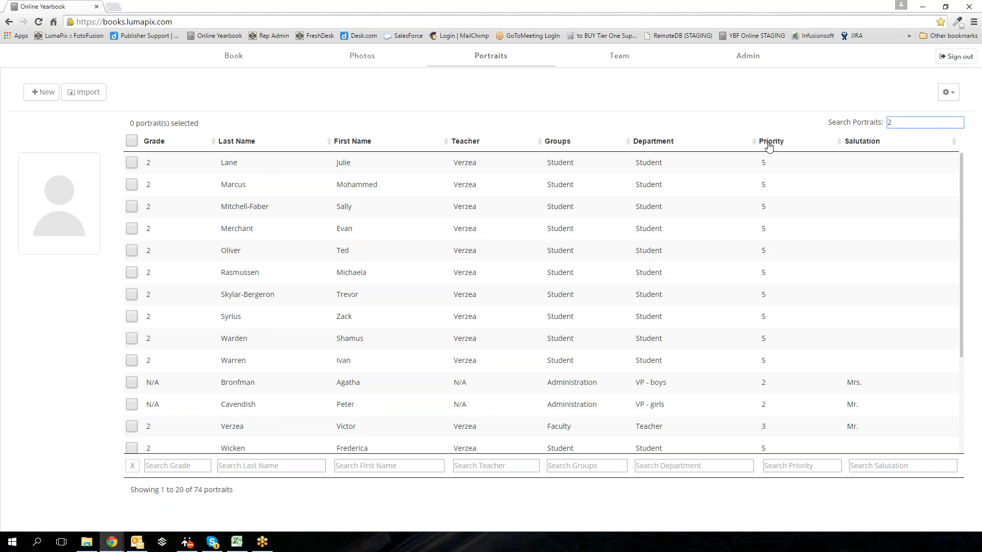
double_click(895, 125)
key(BackSpace)
Step: Sort the Portraits table by grade in ascending order and scroll through the list
click(152, 144)
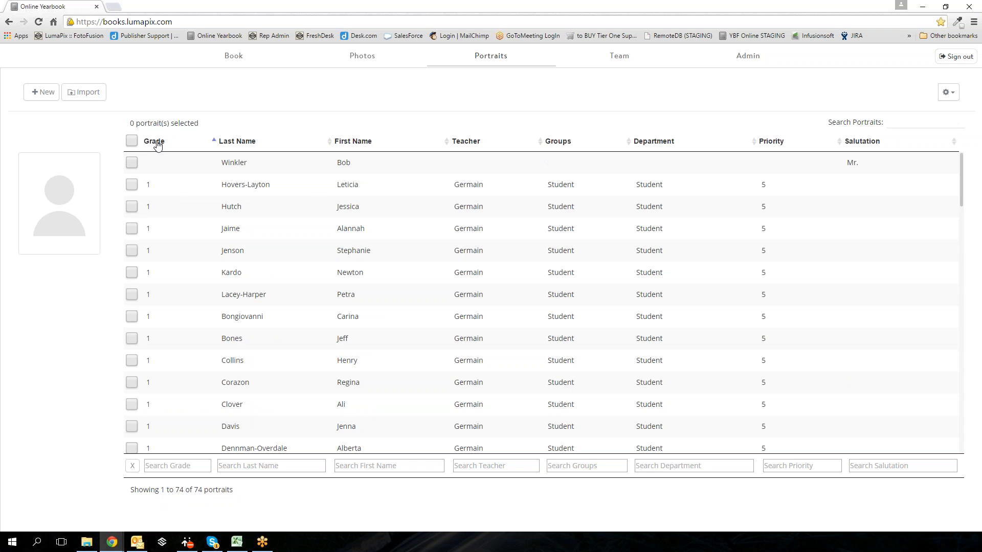
click(158, 145)
click(158, 145)
scroll(545, 303, down, 10)
scroll(545, 303, up, 2)
scroll(544, 303, down, 2)
scroll(545, 303, down, 8)
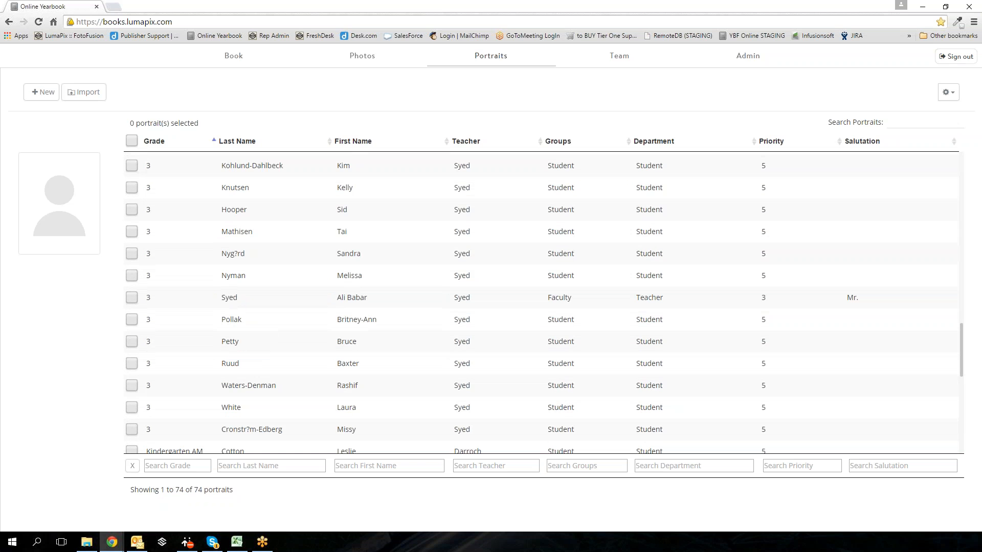
scroll(545, 303, up, 18)
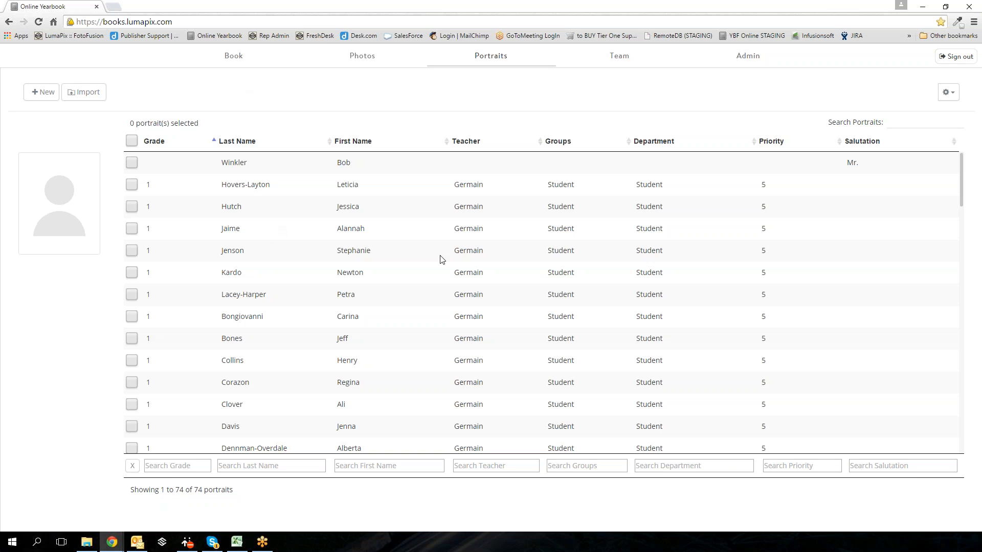
Step: Start a new portrait section named 'Grade 1 Class' from the book overview
click(240, 60)
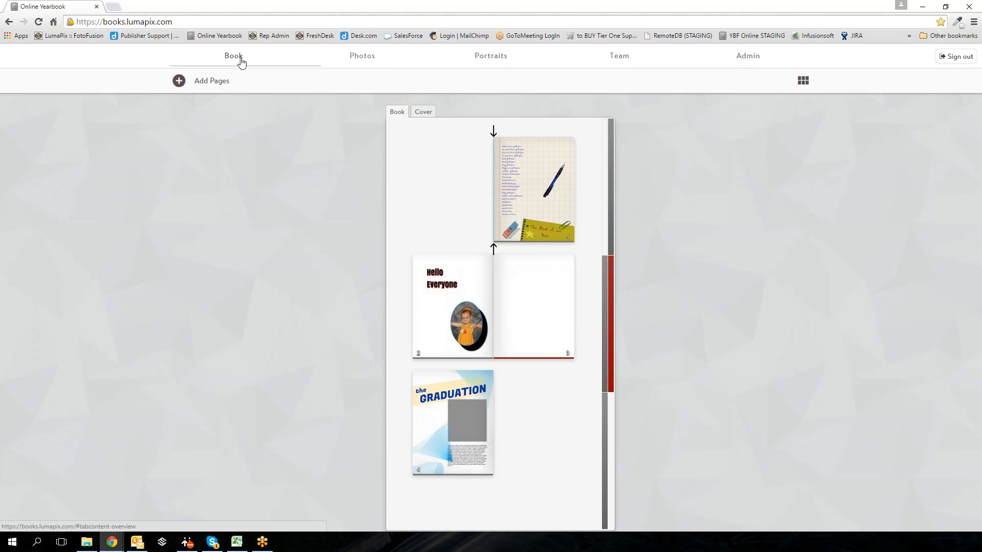
click(184, 83)
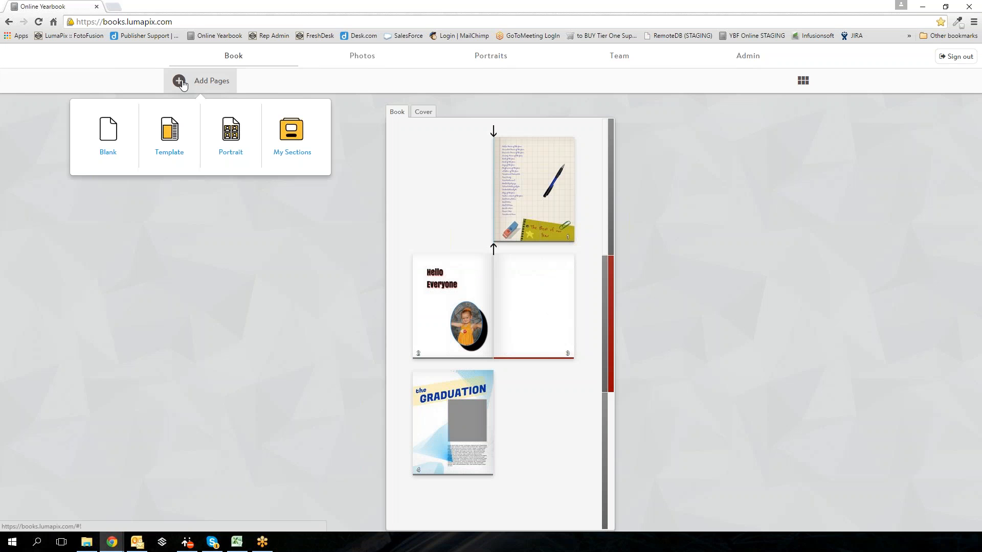
click(231, 132)
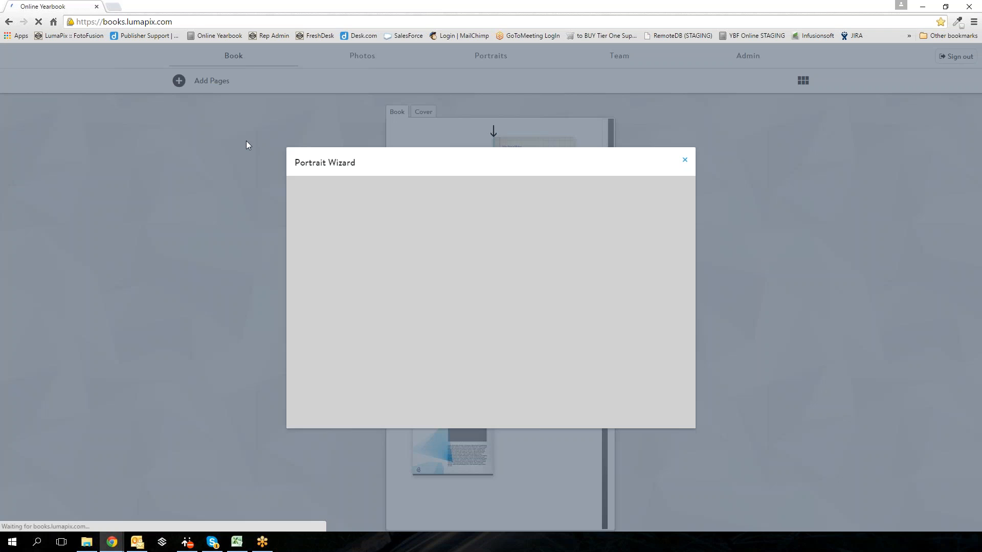
click(480, 235)
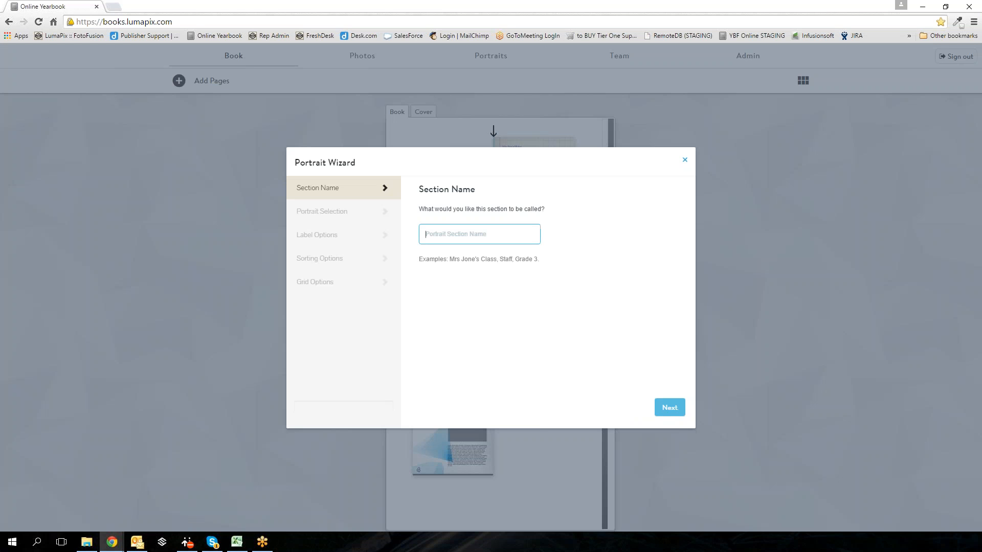
text(Grade 1 Class)
click(670, 407)
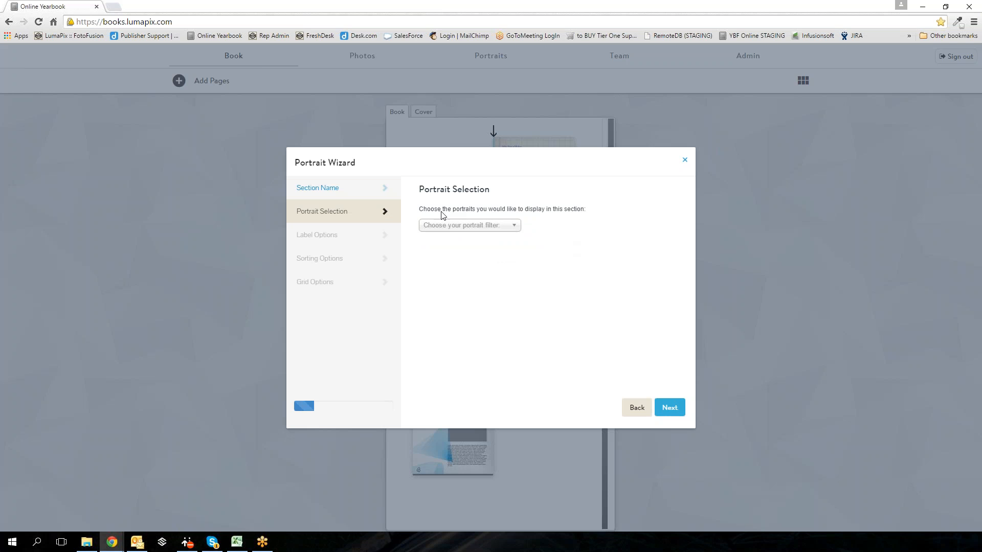
Step: Filter the section to grade 1, keep first and last name labels, and sort by Priority
click(514, 225)
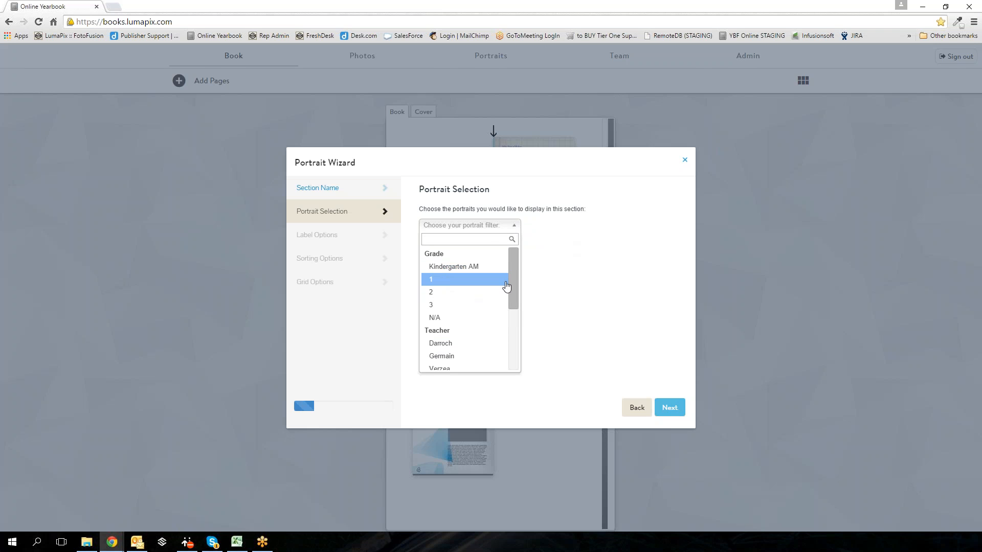
drag(513, 298, 518, 269)
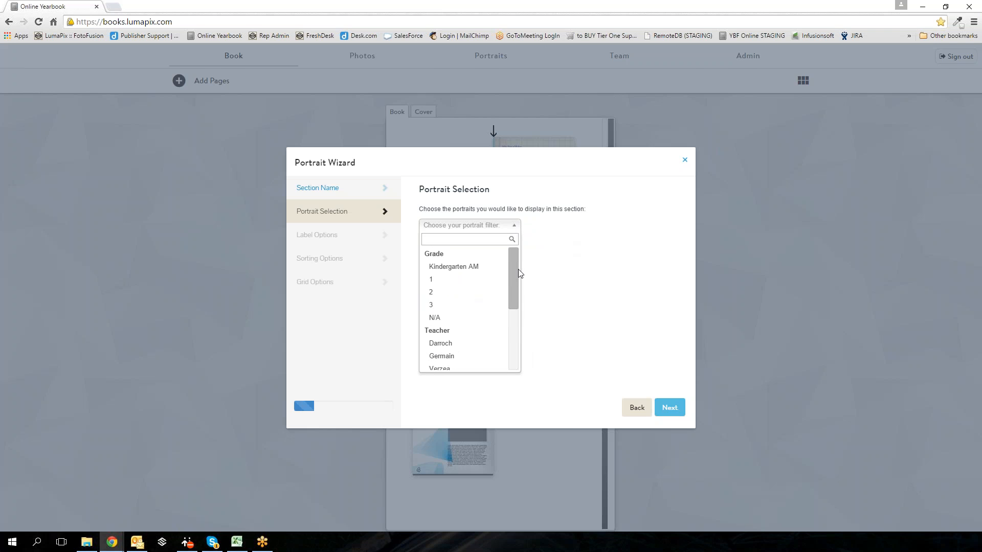
click(449, 287)
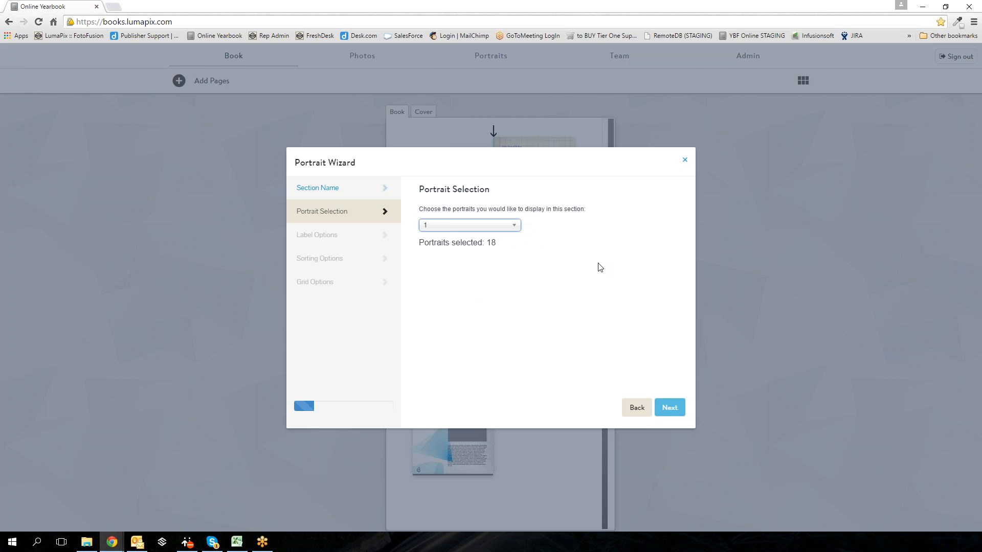
click(670, 408)
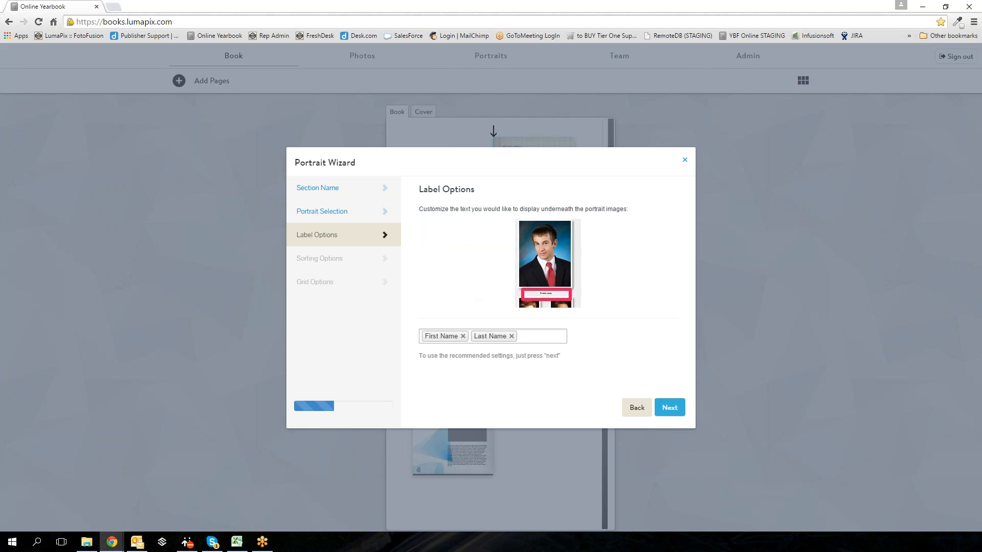
click(669, 409)
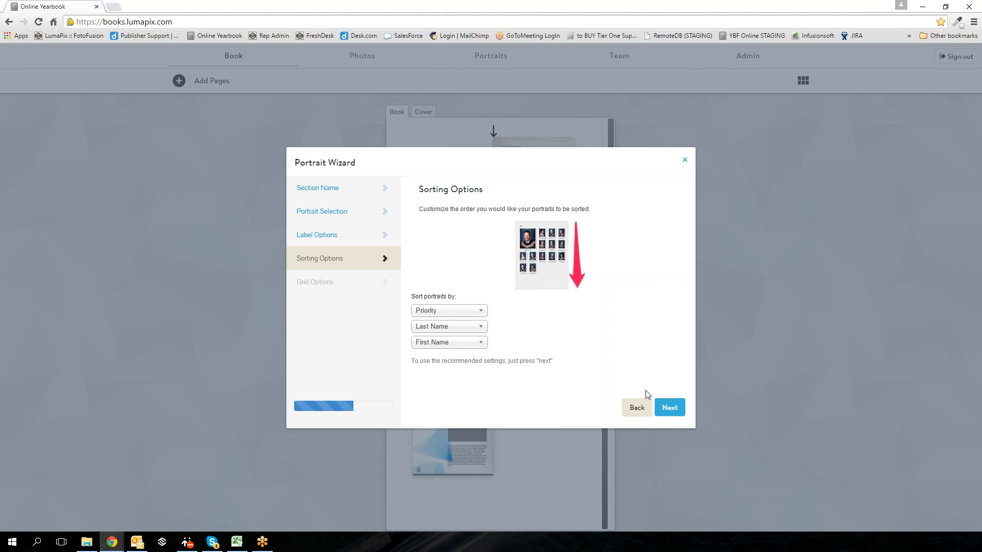
click(482, 313)
click(484, 314)
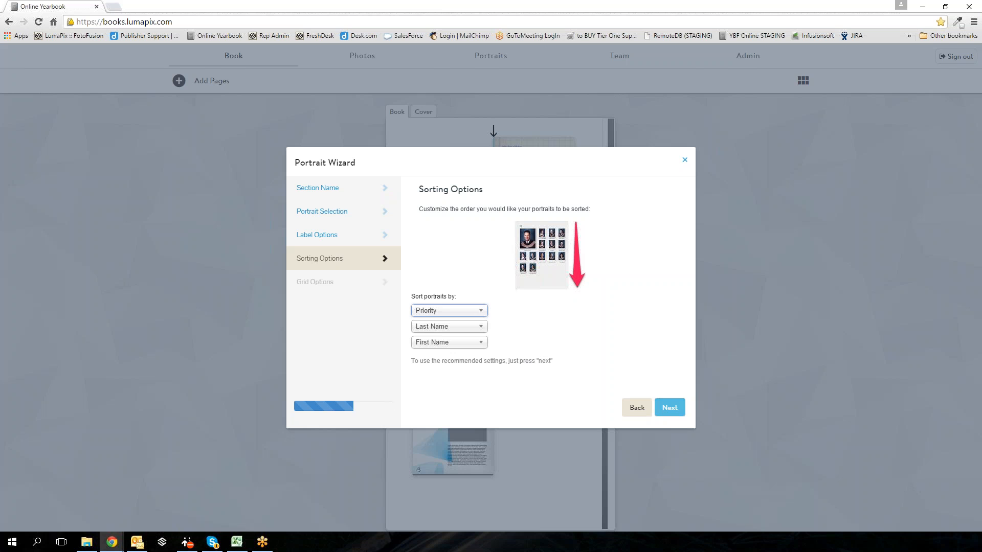
click(671, 409)
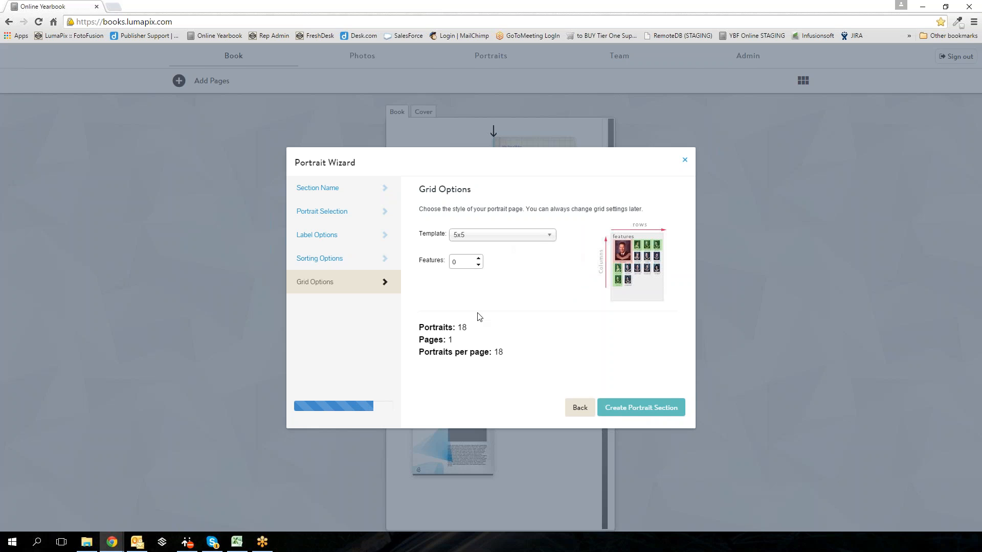
Step: Keep the 5x5 grid template and set the featured portrait spots to 1
click(543, 240)
scroll(547, 314, down, 5)
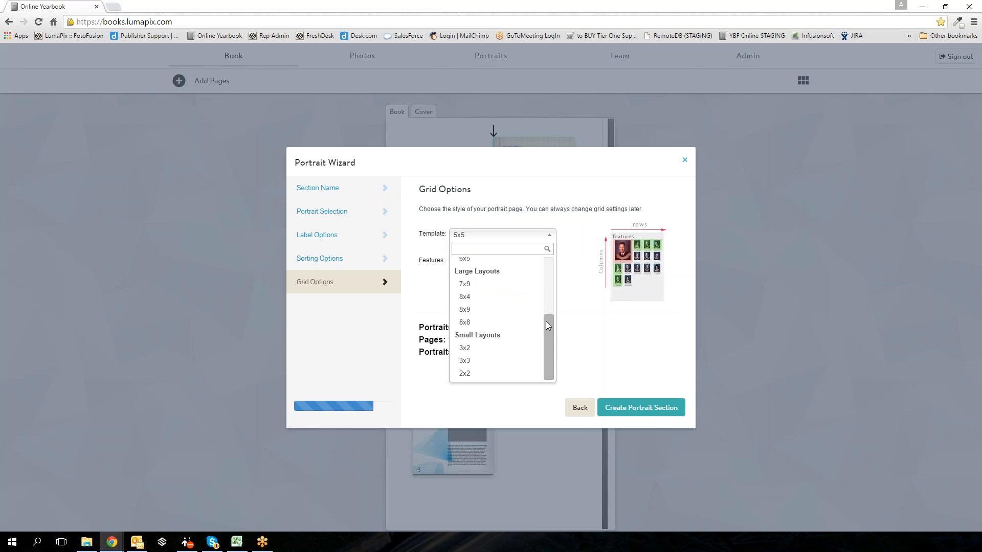
drag(551, 358, 546, 280)
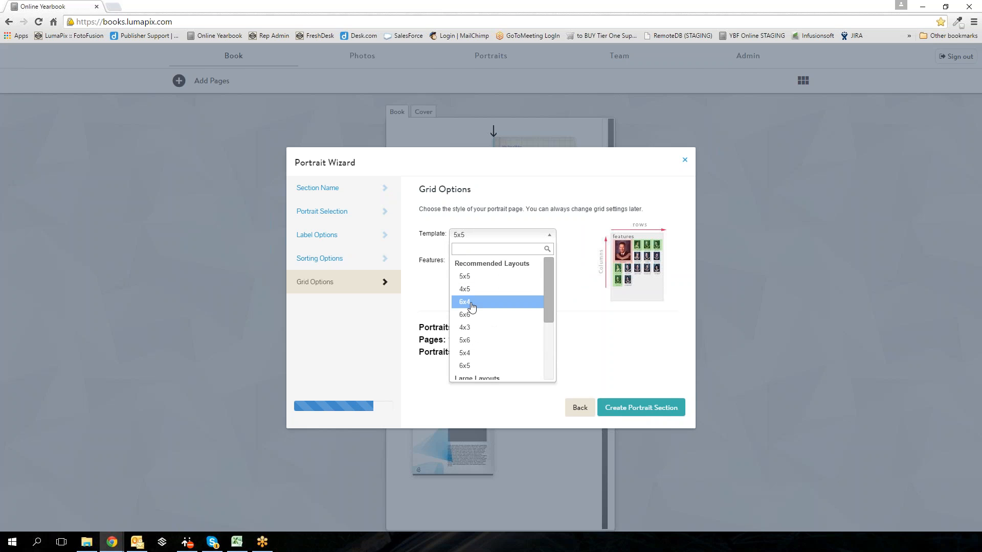
click(466, 278)
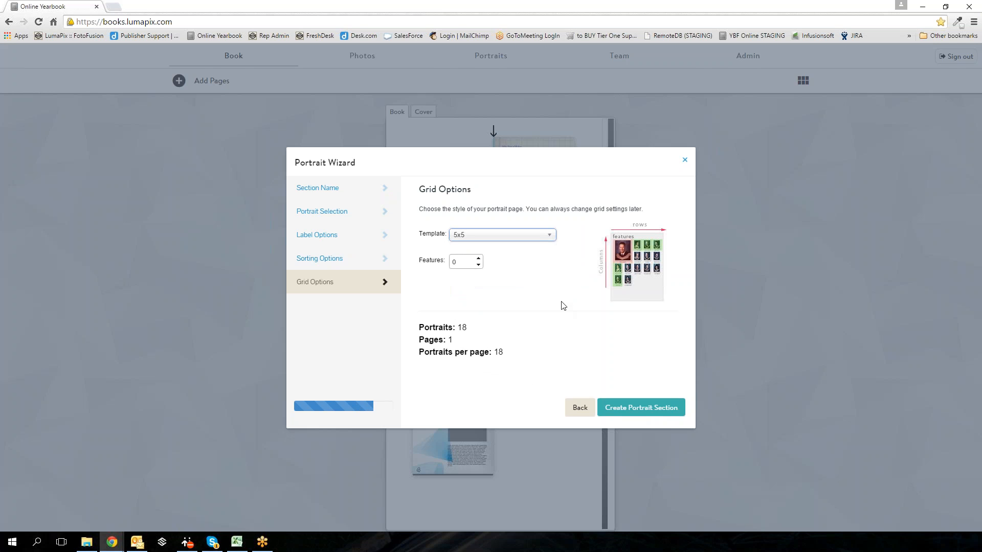
click(479, 259)
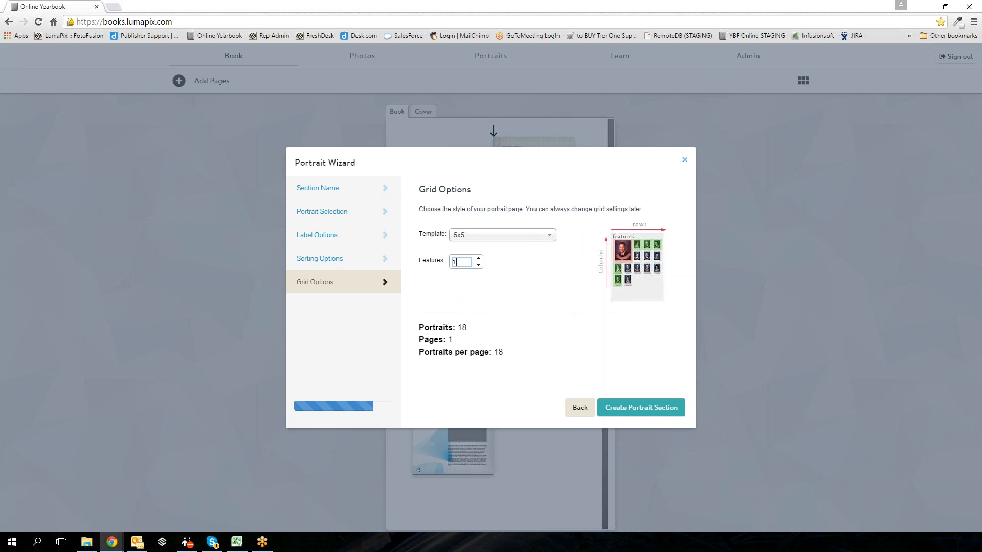
click(479, 266)
Step: Preview the 3x3 template, return to 5x5, and create the Grade 1 portrait section
click(472, 242)
drag(551, 314, 552, 395)
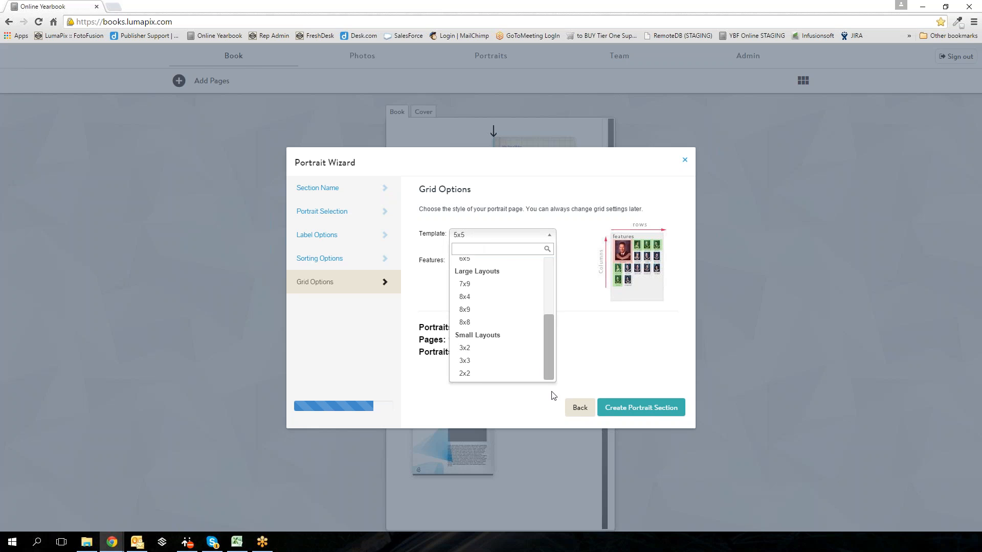
click(470, 366)
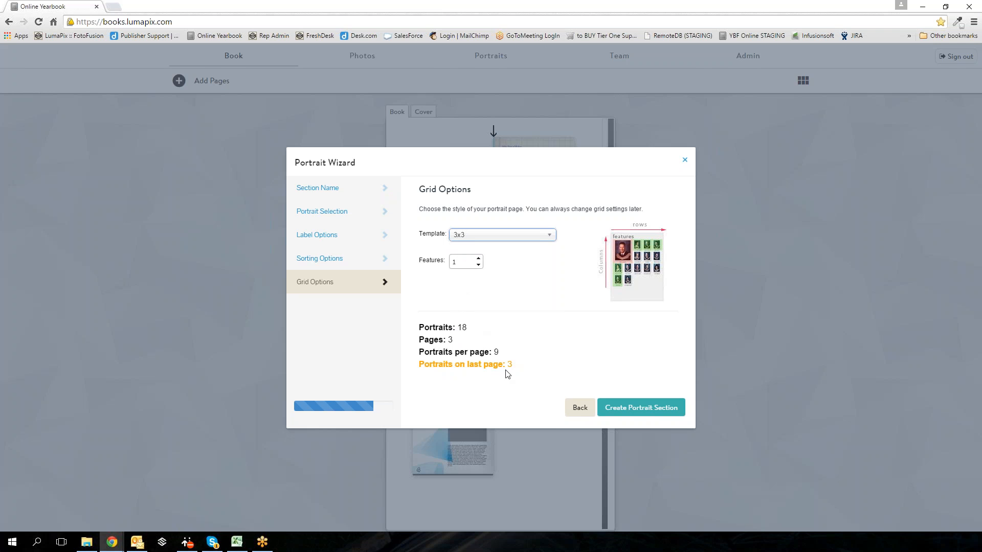
click(536, 233)
scroll(493, 302, up, 5)
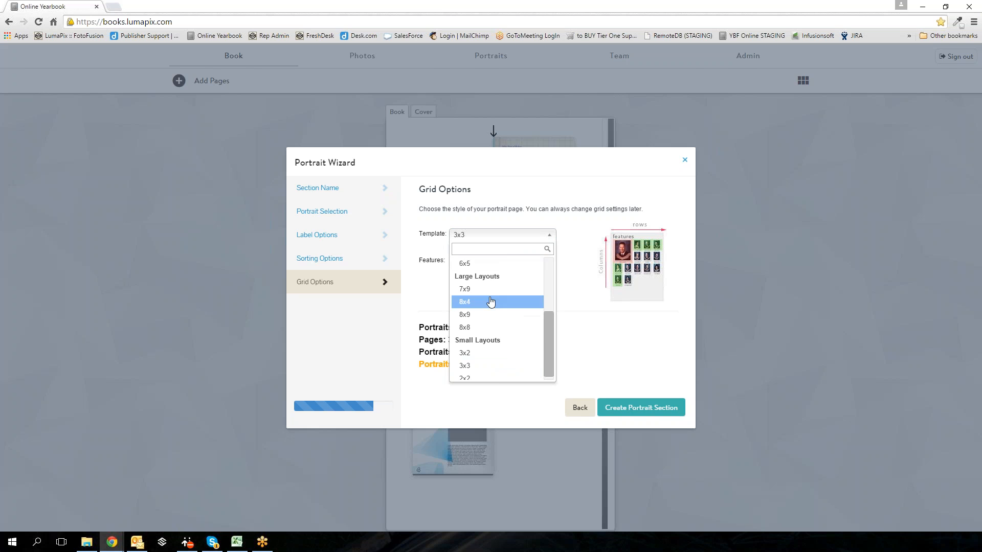
click(491, 276)
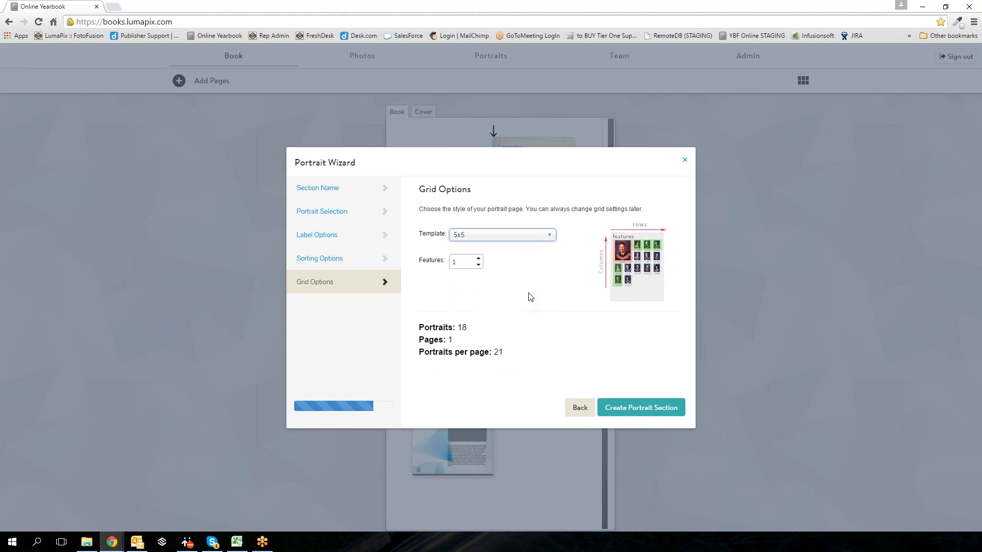
click(636, 413)
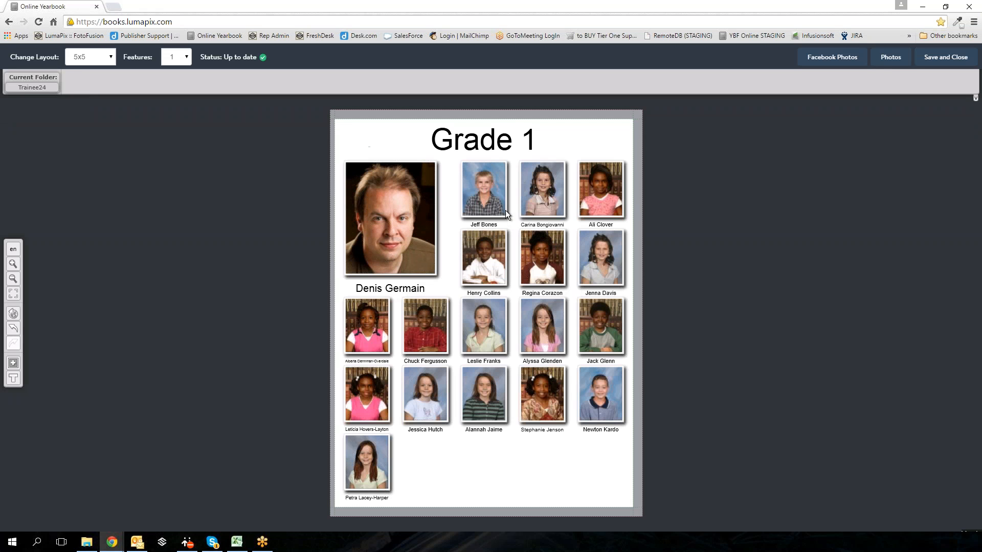
Step: Browse the photo library to LumaPix Clipart > Papers > By Color
click(891, 57)
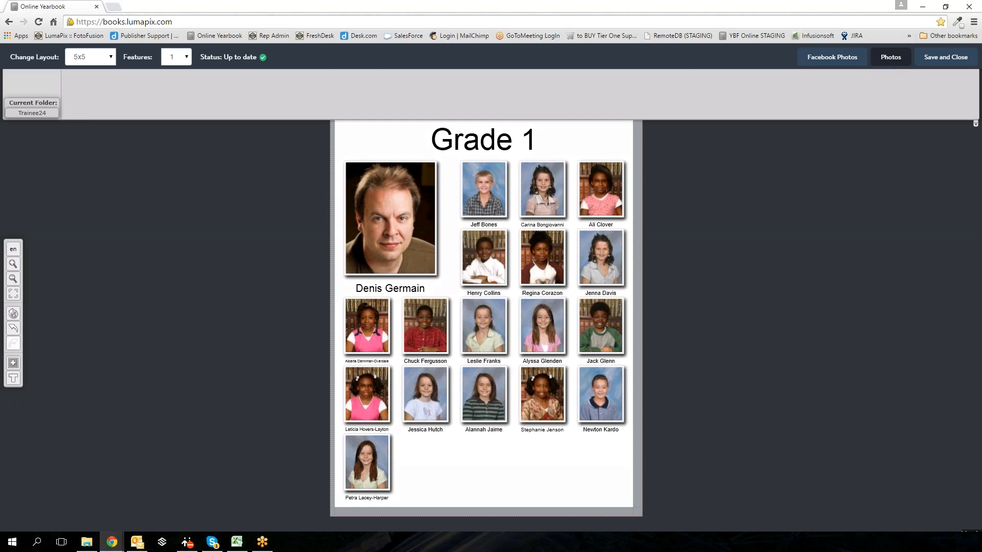
click(891, 57)
double_click(59, 404)
click(109, 400)
double_click(112, 400)
click(217, 401)
click(301, 402)
double_click(301, 402)
click(132, 408)
double_click(132, 410)
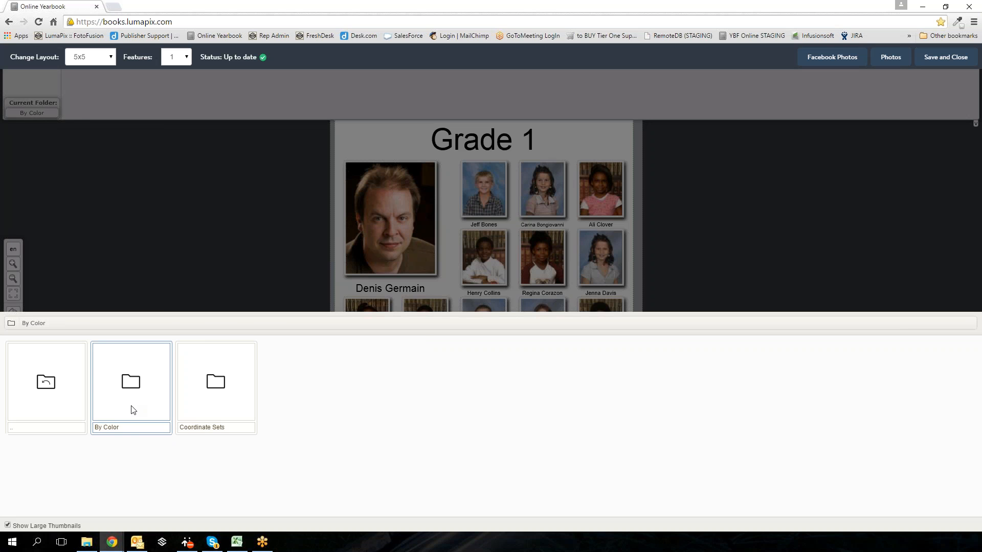
Step: Apply a bright blue paper from the BLUE folder as the page background and save the page
double_click(159, 413)
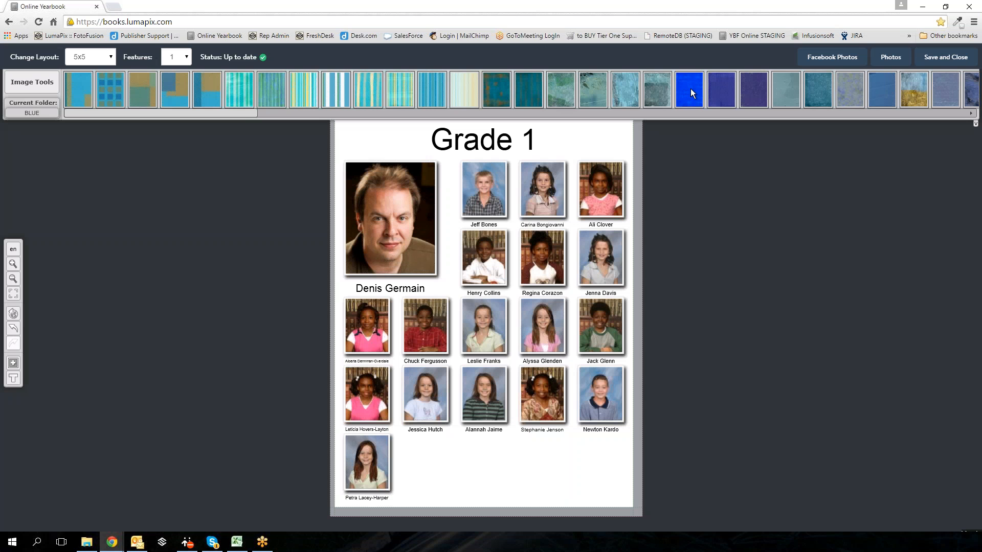
drag(656, 182, 666, 182)
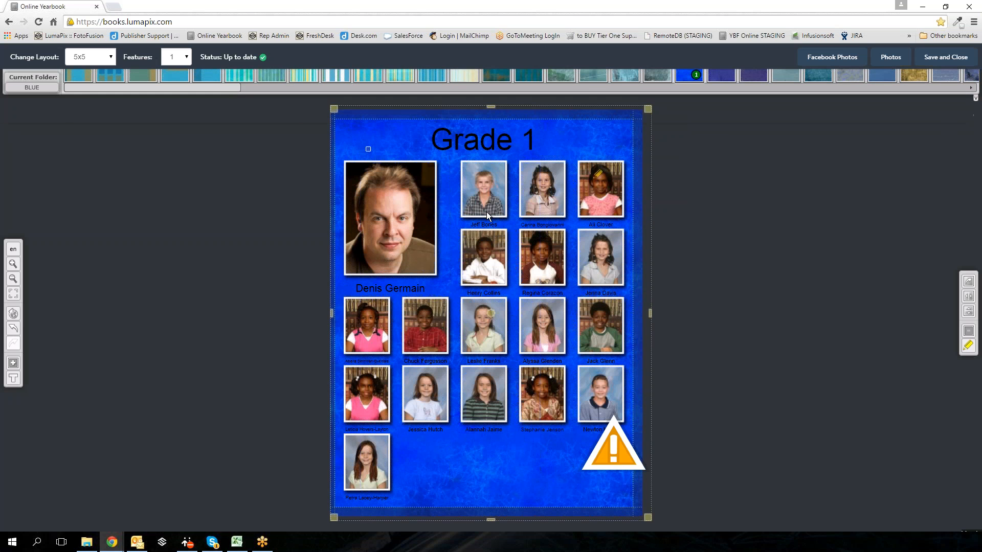
click(933, 60)
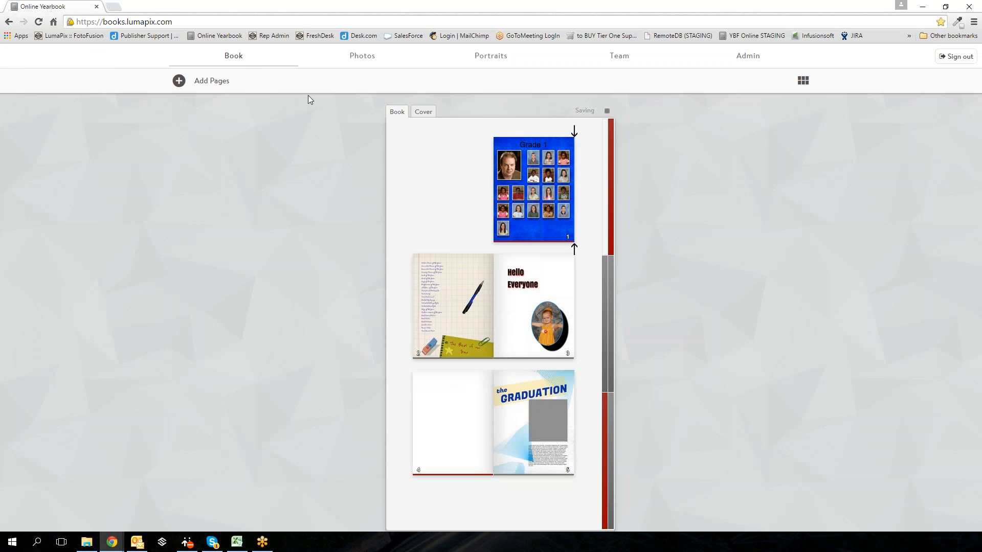
Step: Search the portrait records for the student by name and select their row
click(495, 57)
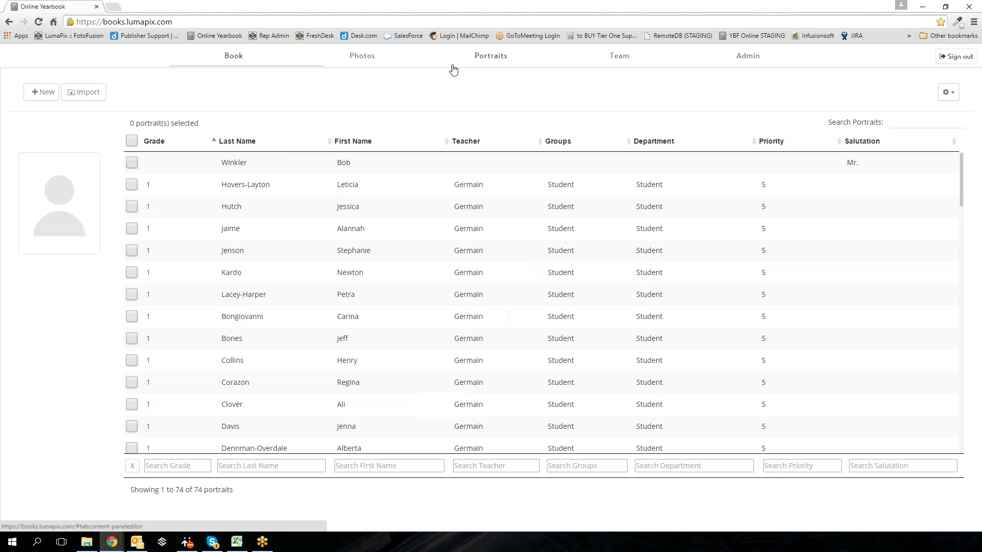
click(915, 126)
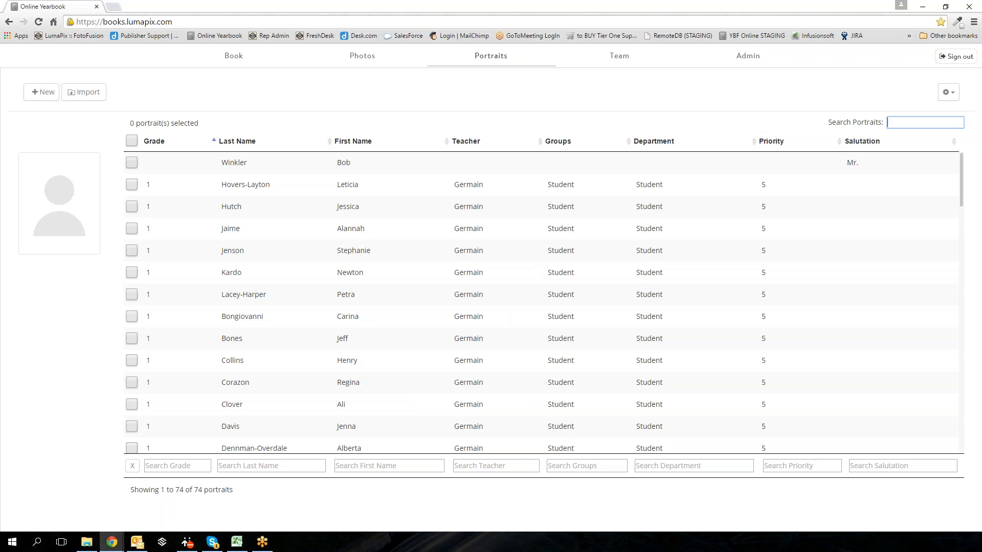
text(bones)
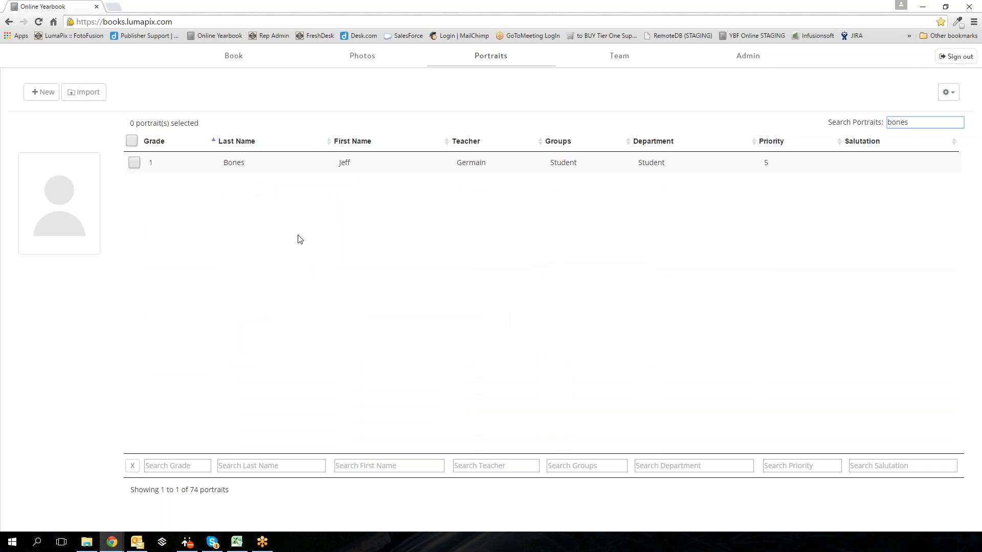
click(133, 163)
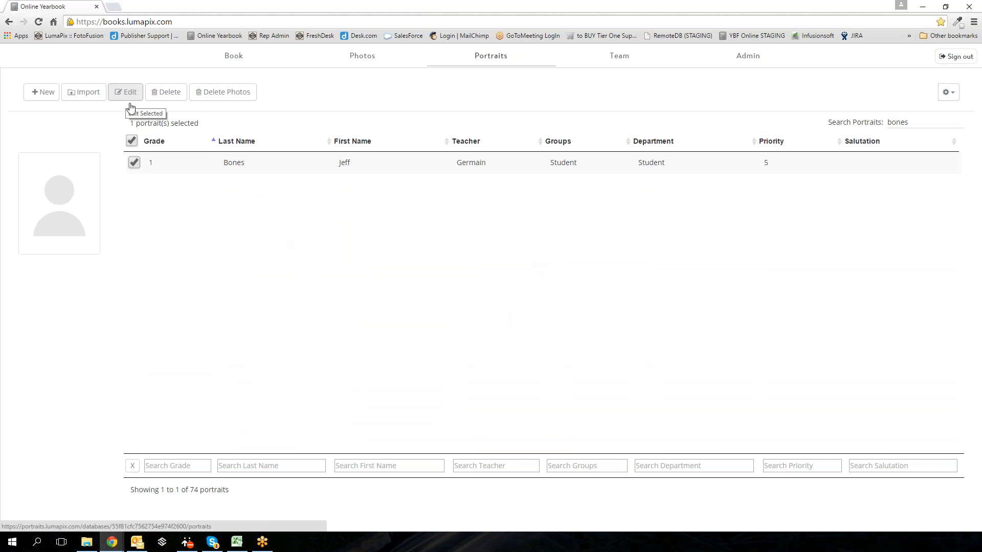
Step: Correct the student's First Name to its full form, apply it, and clear the selection
click(350, 163)
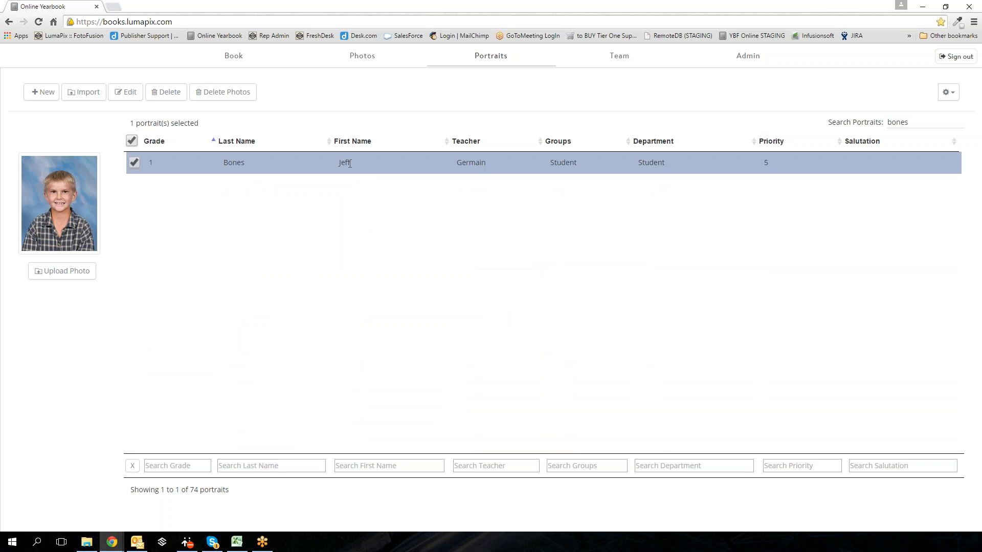
click(351, 164)
text(er)
key(BackSpace)
key(BackSpace)
text(rey)
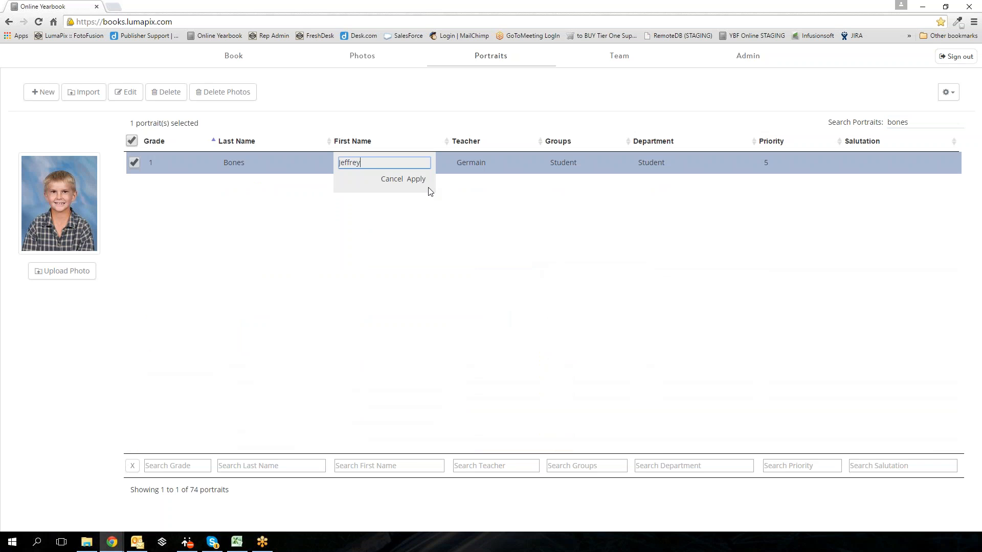
click(417, 179)
click(132, 141)
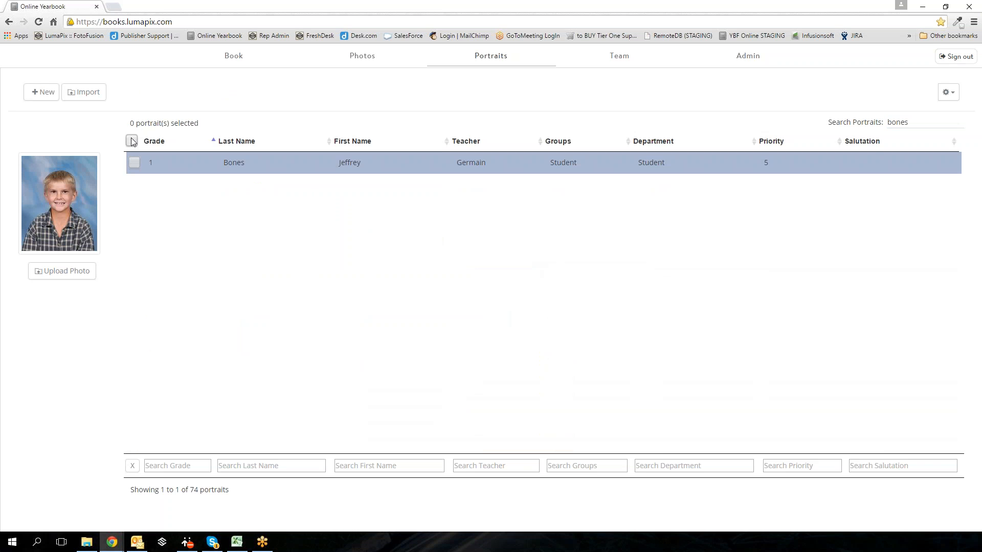
double_click(898, 122)
Step: Clear the search and tick all 18 Grade 1 portraits in the list
key(BackSpace)
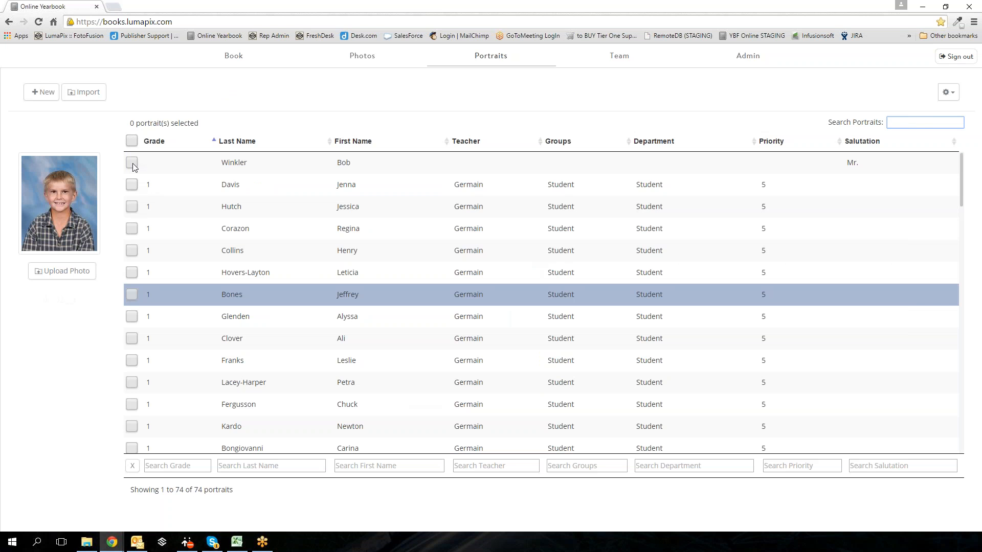
click(131, 184)
click(131, 206)
click(131, 228)
click(132, 250)
click(132, 294)
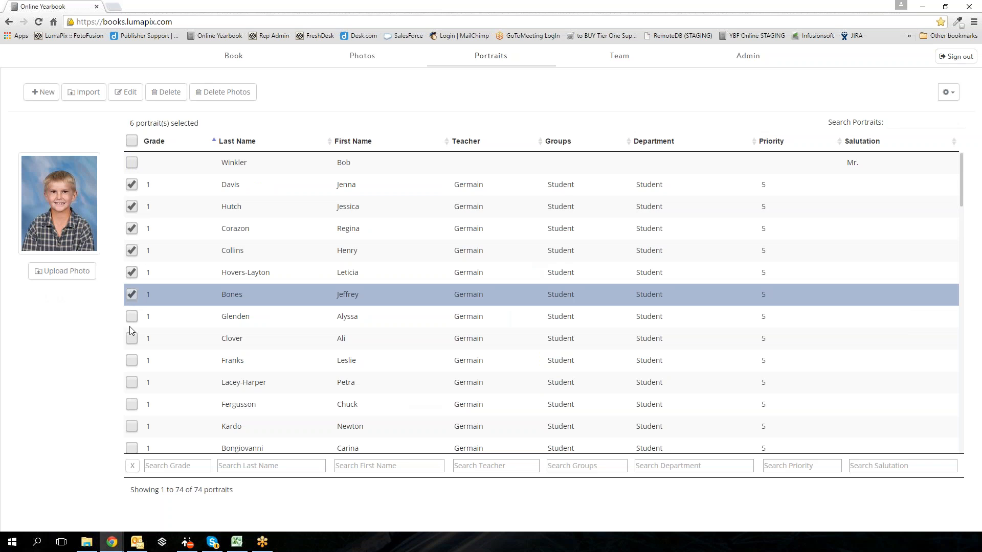
click(131, 338)
click(132, 317)
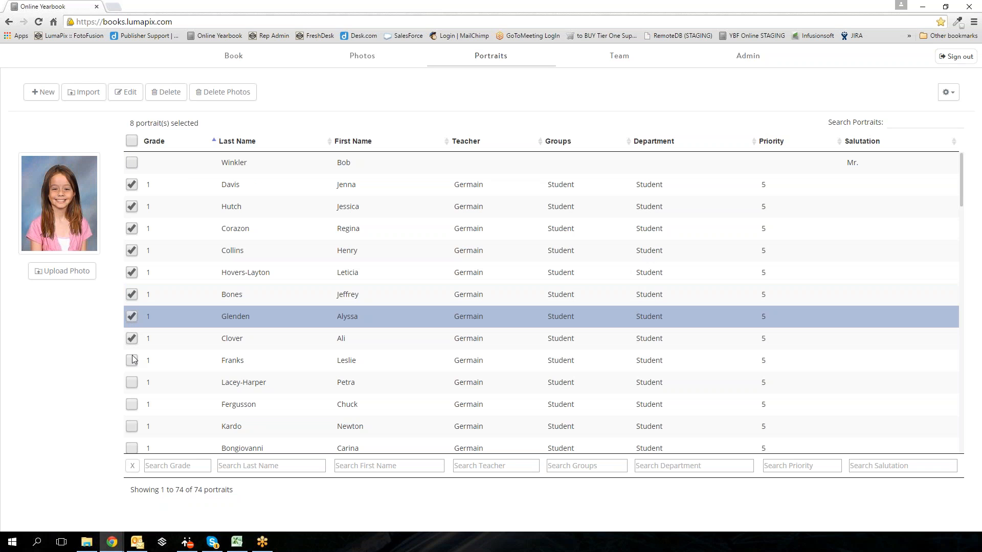
click(132, 382)
click(131, 404)
scroll(146, 354, down, 2)
click(131, 324)
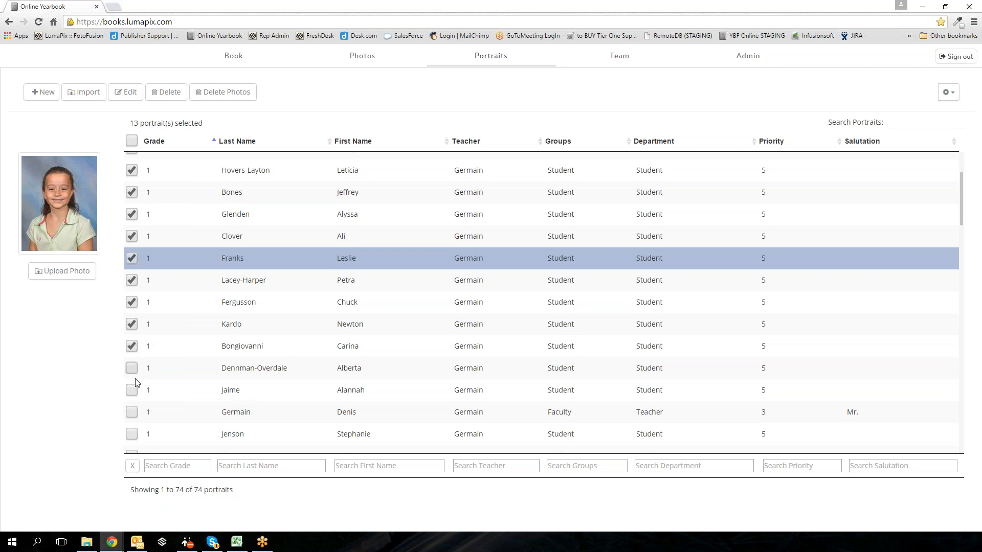
click(132, 390)
scroll(135, 393, down, 2)
click(131, 310)
click(131, 332)
click(132, 353)
Step: Open batch editing for the 18 selected portraits and close it without changes
click(126, 92)
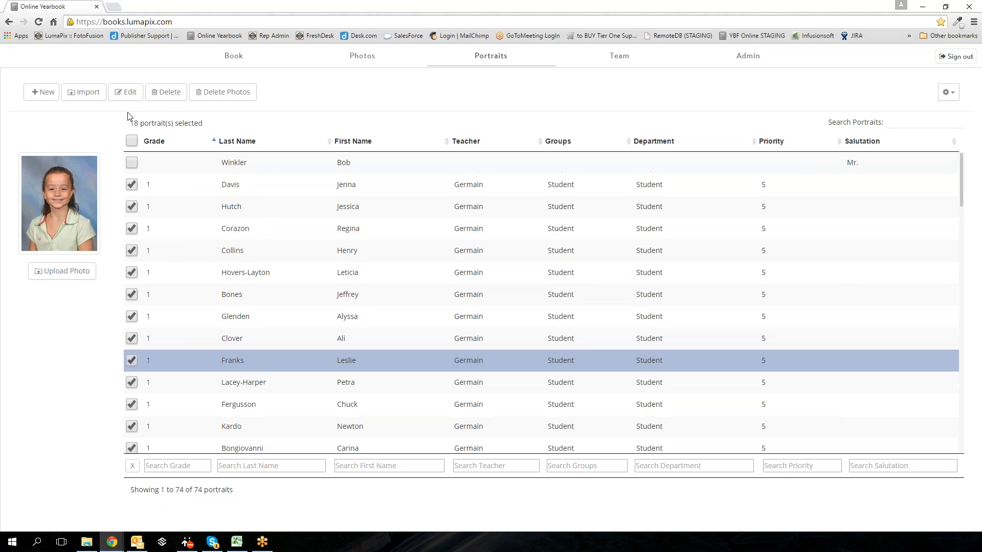
click(125, 92)
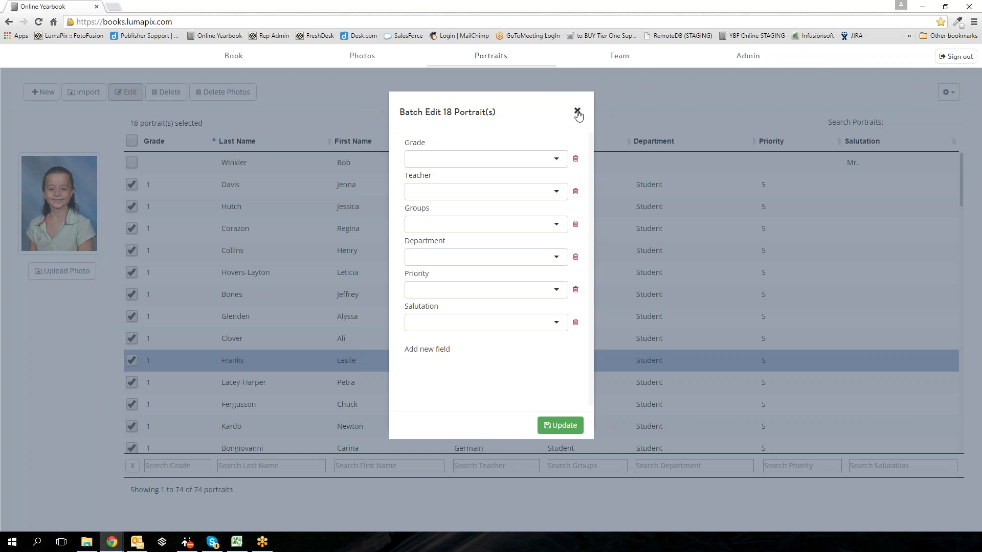
click(577, 112)
click(577, 112)
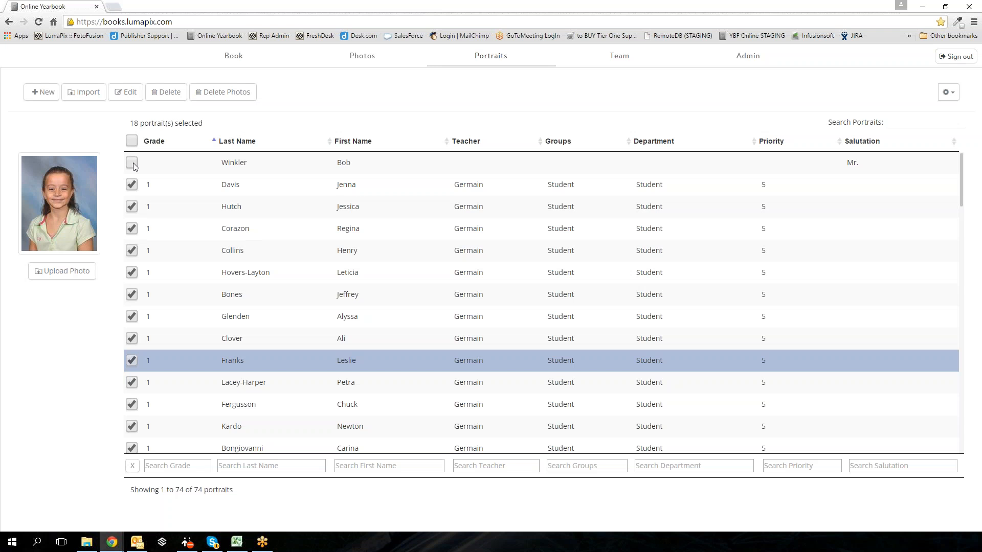
Step: Set the ungraded teacher portrait's Grade to 1
click(154, 164)
double_click(155, 163)
text(1)
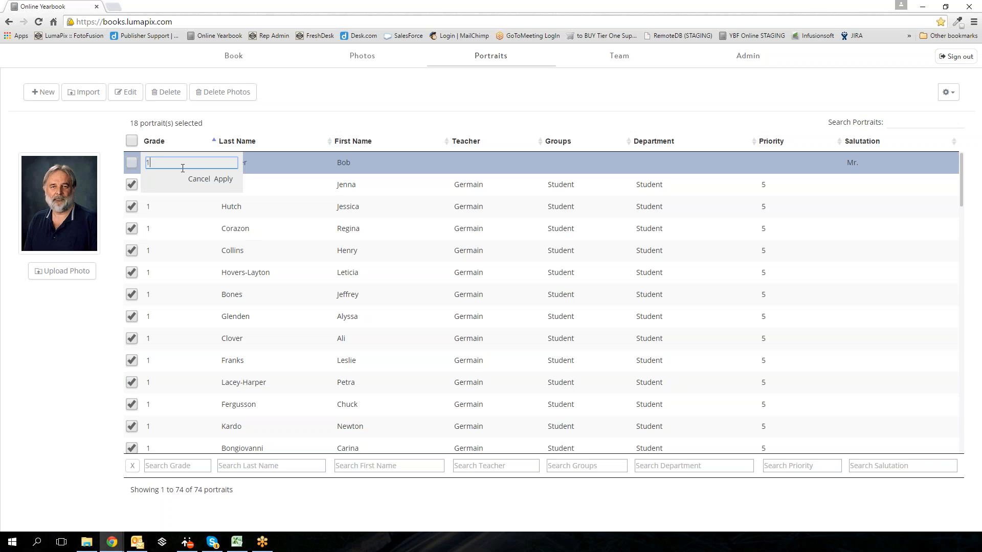
click(224, 180)
click(462, 165)
Step: Set the teacher portrait's Priority to 4
click(762, 162)
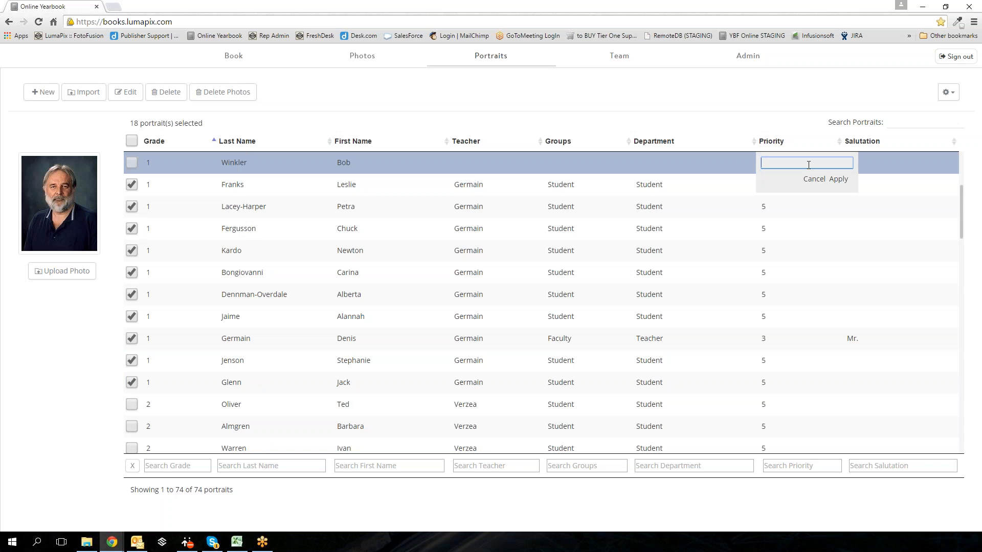
text(4)
scroll(797, 223, up, 3)
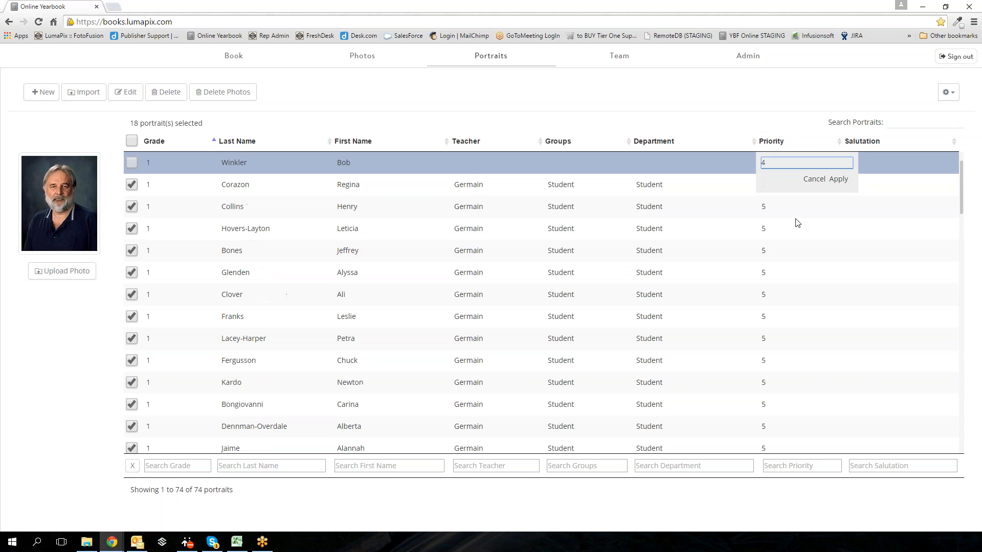
click(836, 181)
click(234, 57)
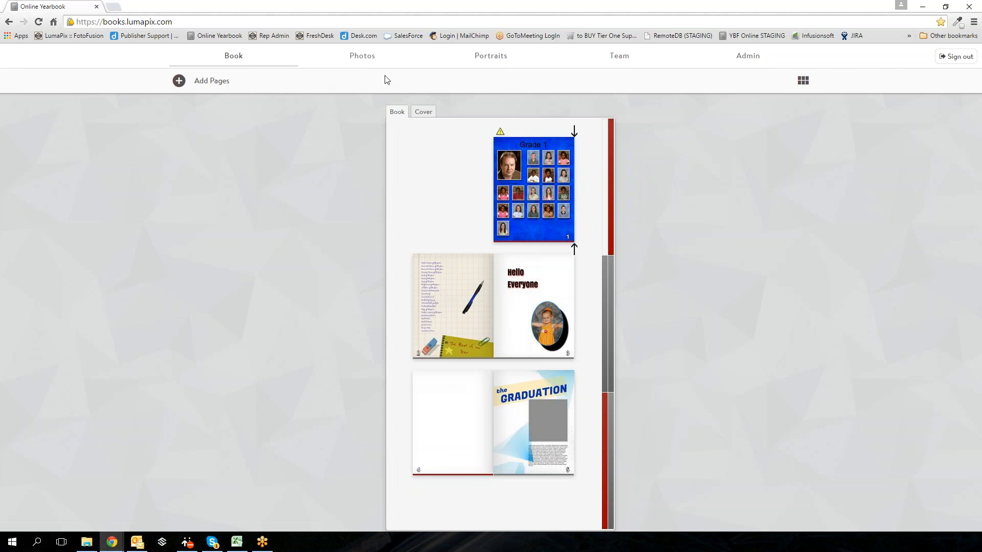
Step: Open the Grade 1 portrait section on page 1 in the page editor
mouse_move(527, 139)
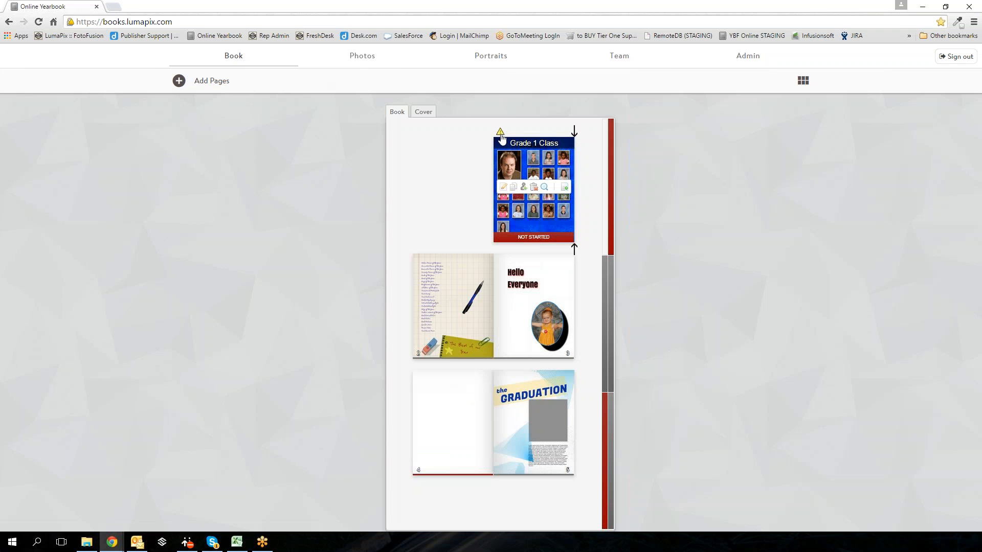
click(504, 188)
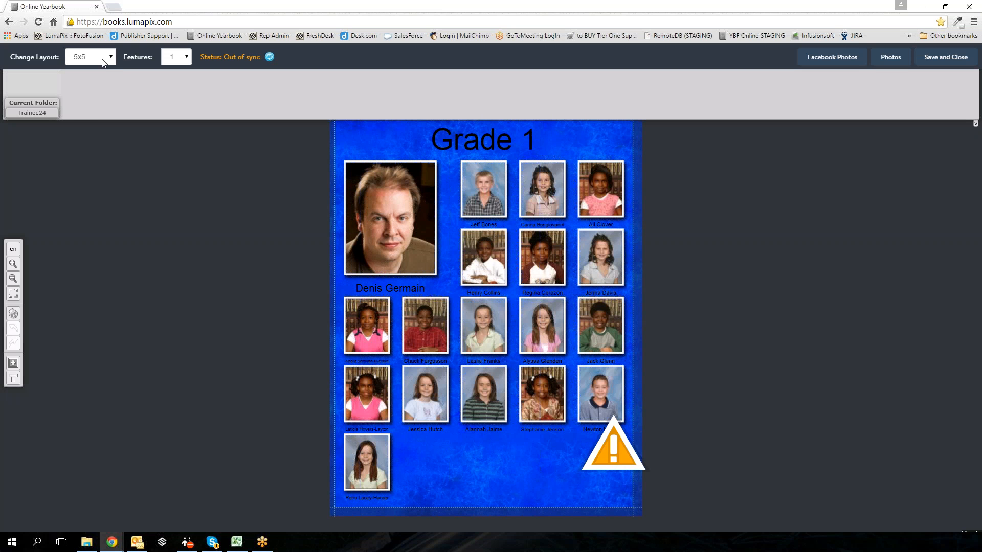
Step: Refresh the Grade 1 section's portraits so its status reads Up to date
click(270, 58)
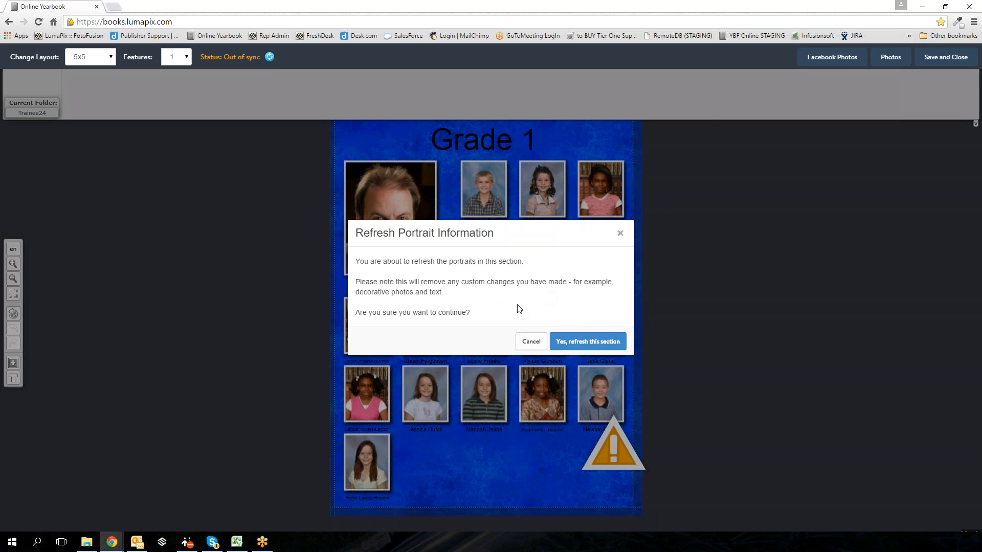
click(605, 343)
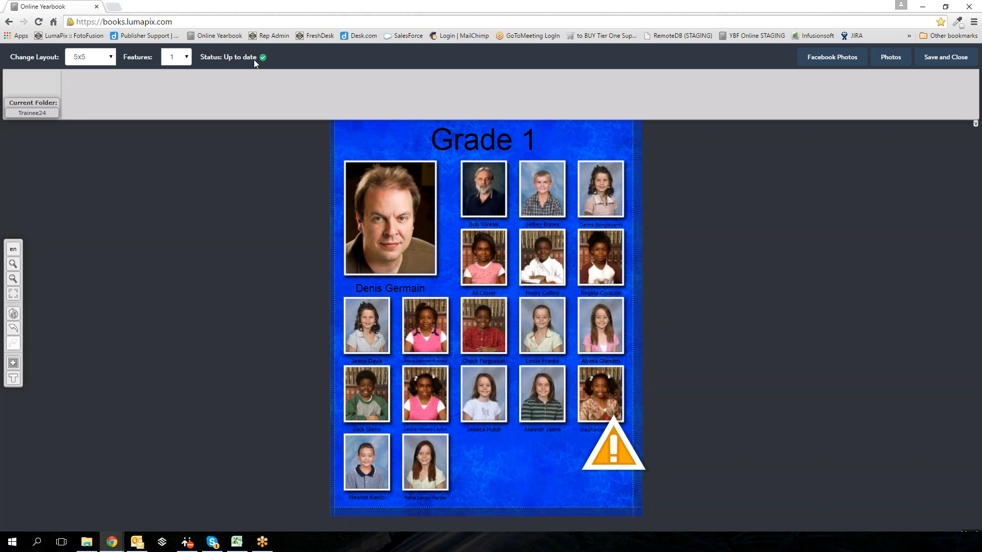
Step: Give the Grade 1 section 2 featured portraits and a 4x3 portrait grid layout
click(177, 57)
click(176, 88)
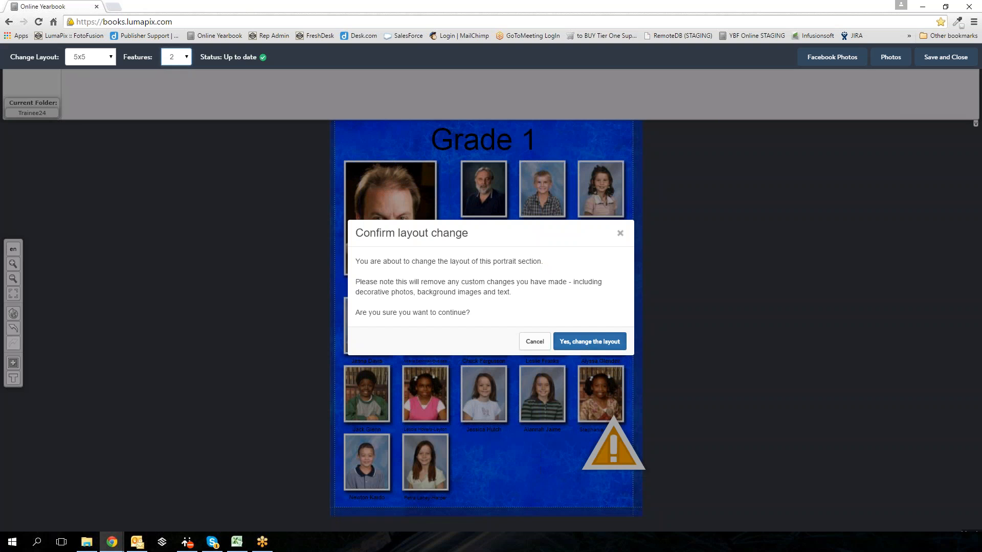
click(589, 342)
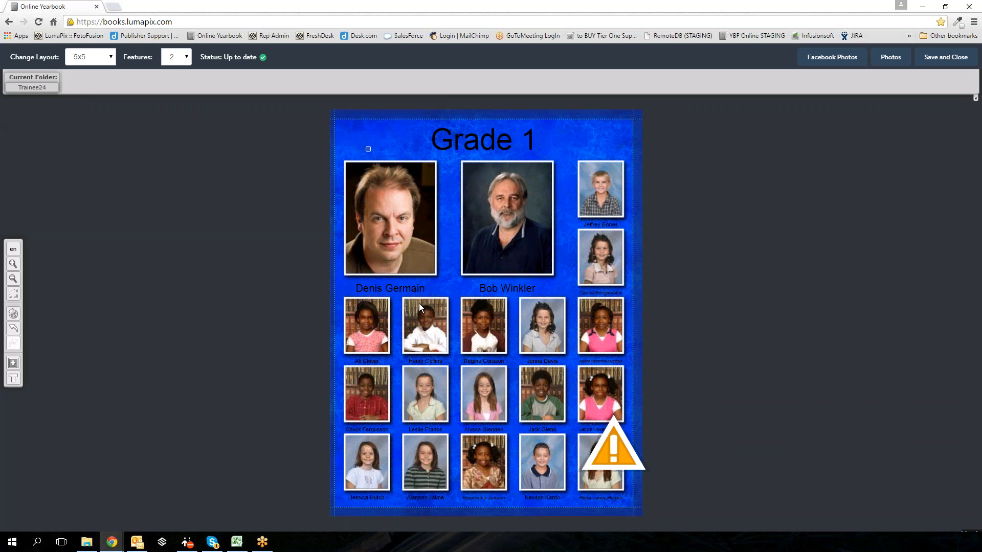
click(111, 60)
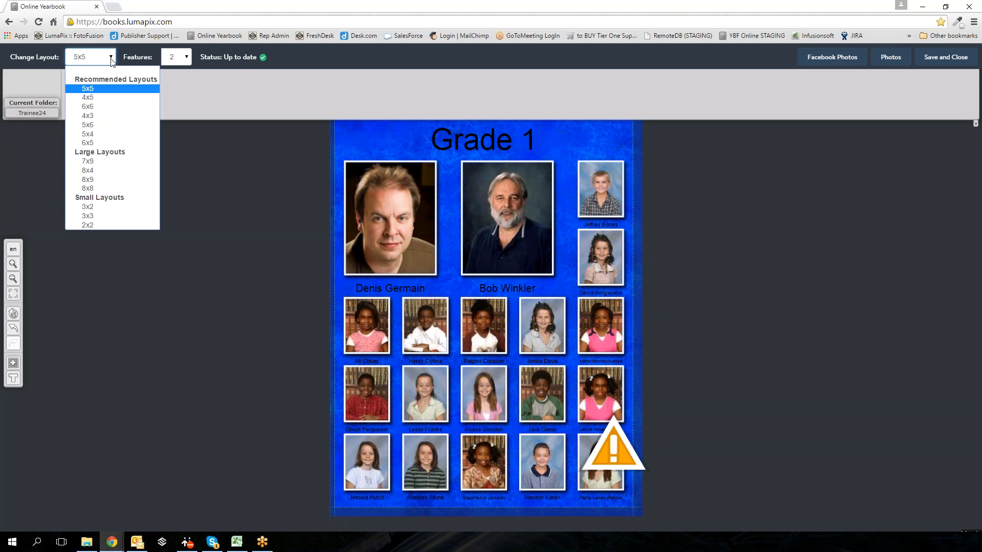
click(92, 115)
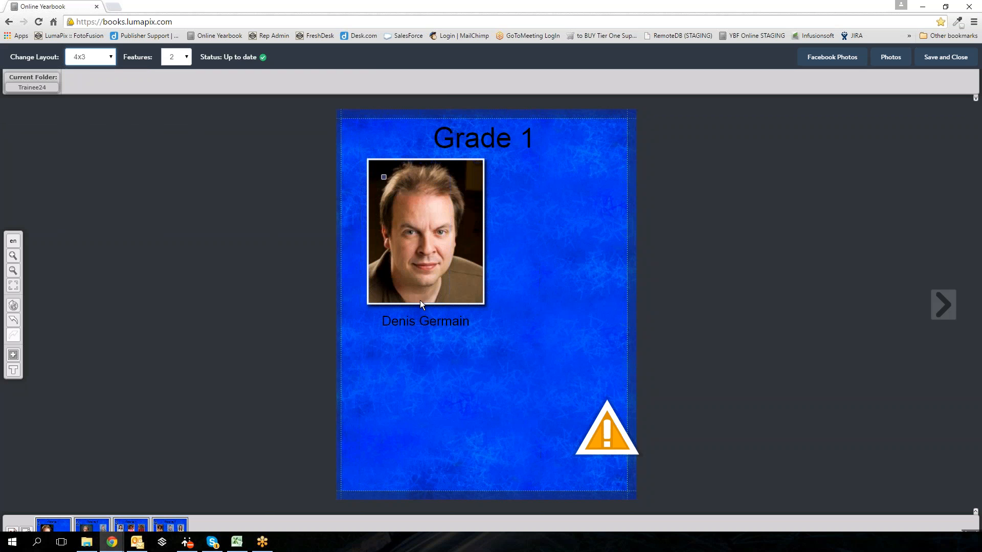
Step: Go through pages 3 and 4 of the section, selecting the first and middle student photos on page 4
mouse_move(193, 513)
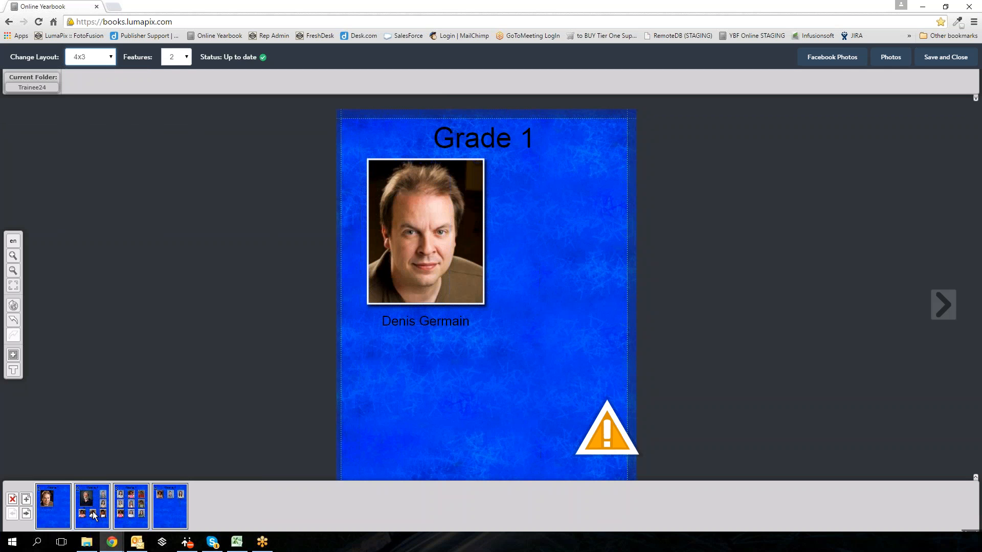
click(134, 515)
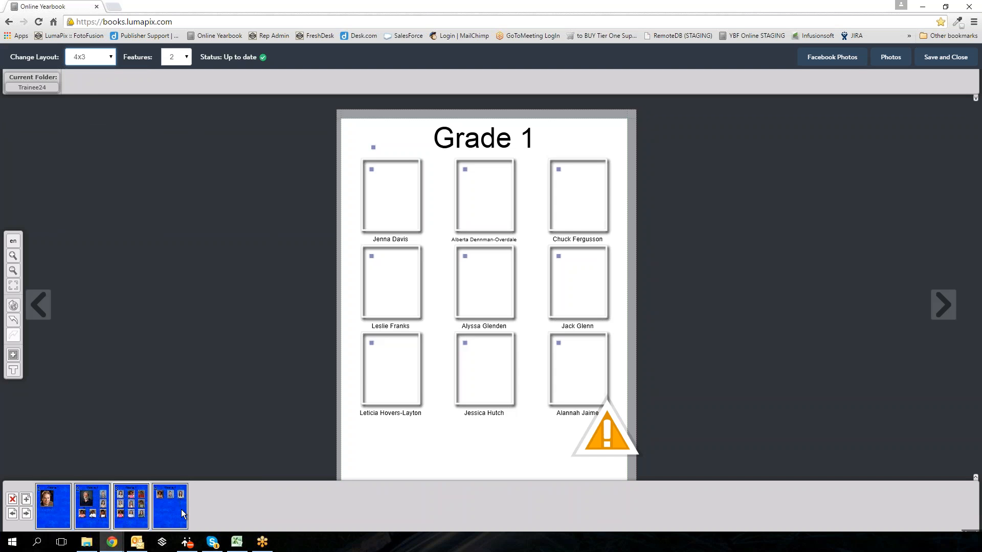
click(181, 511)
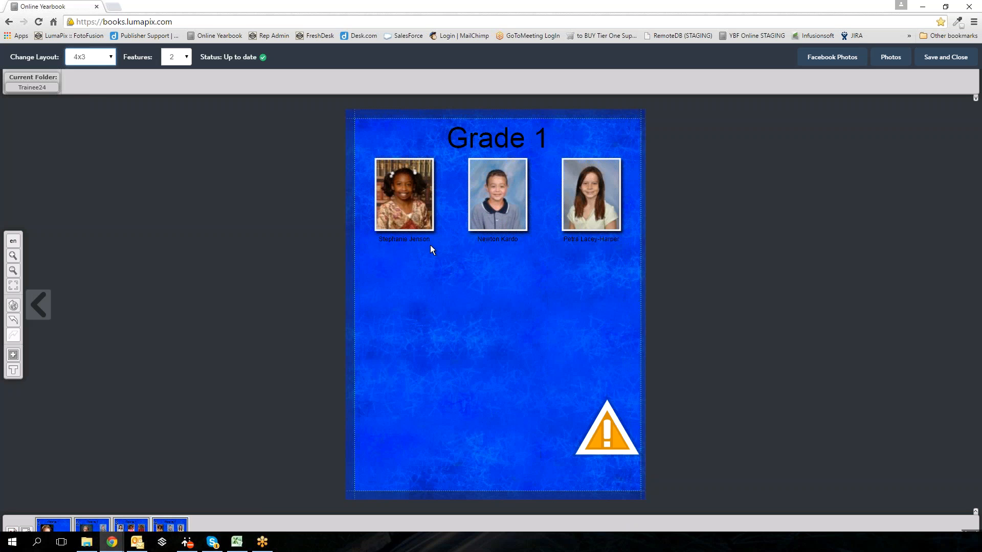
click(403, 203)
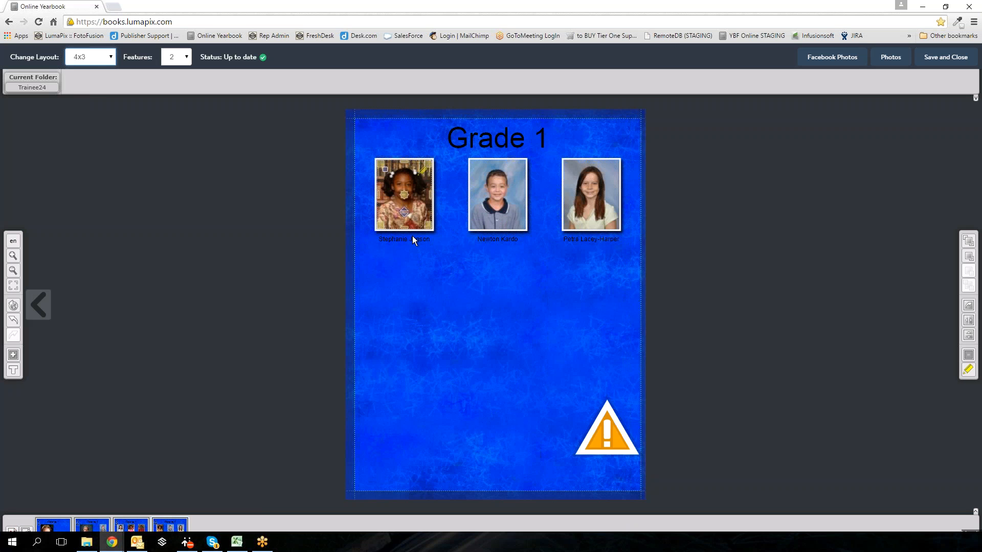
click(495, 192)
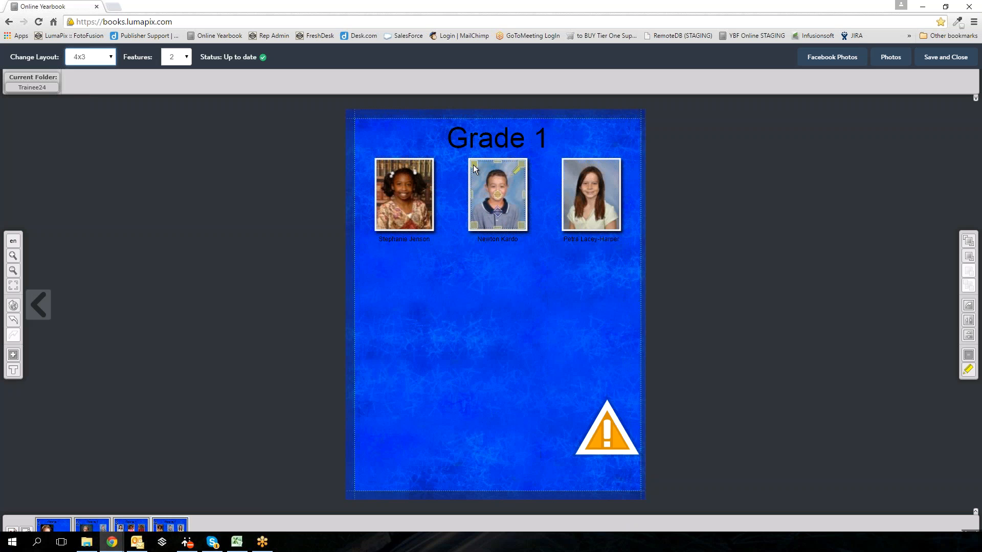
Step: Look at the first student's name caption properties, then close them without changes
click(433, 211)
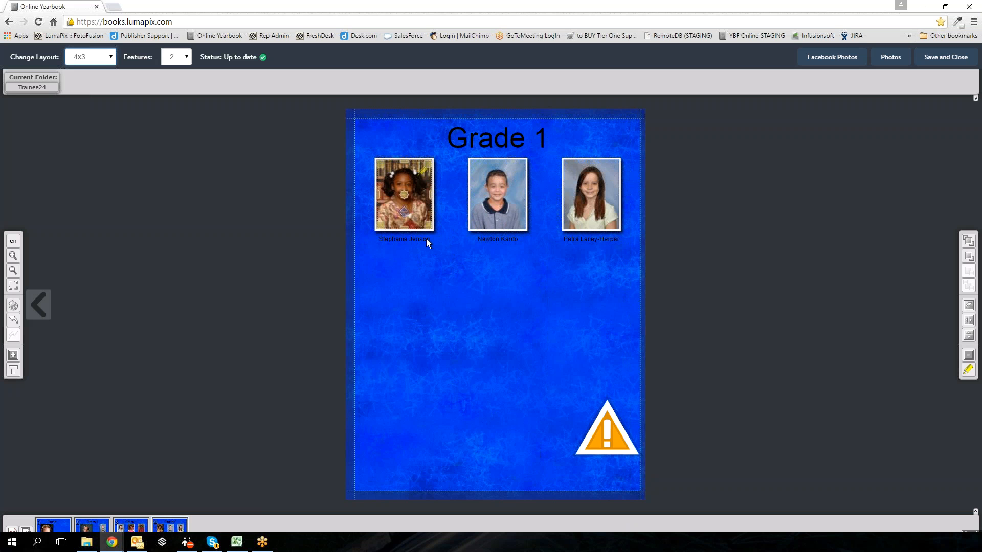
click(423, 239)
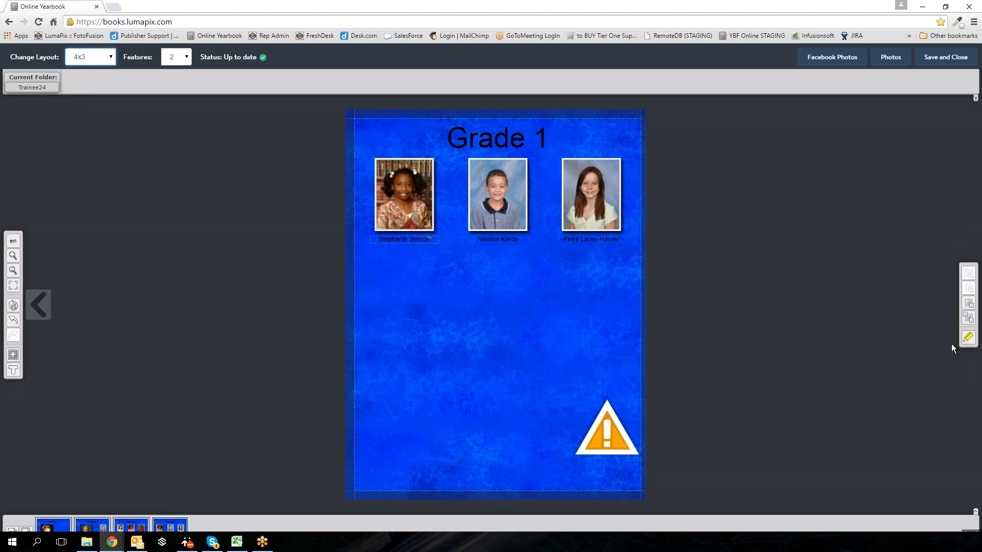
click(969, 338)
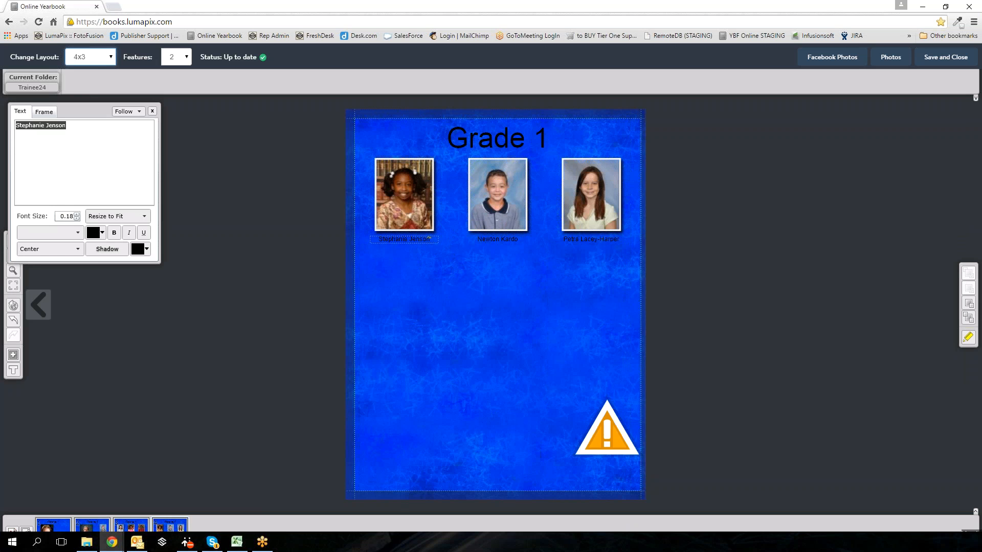
click(152, 112)
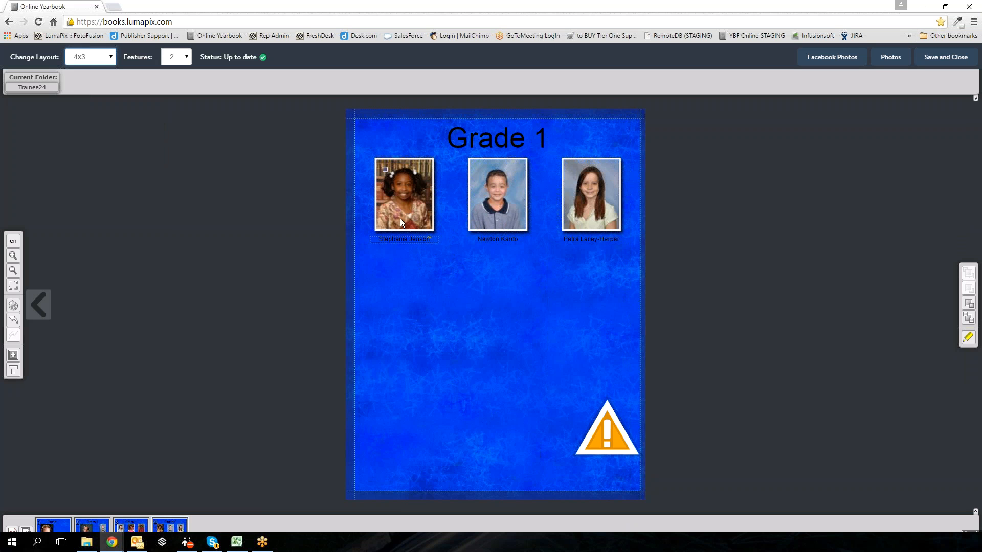
Step: Append 'Class' to the page title so it reads 'Grade 1 Class'
click(502, 143)
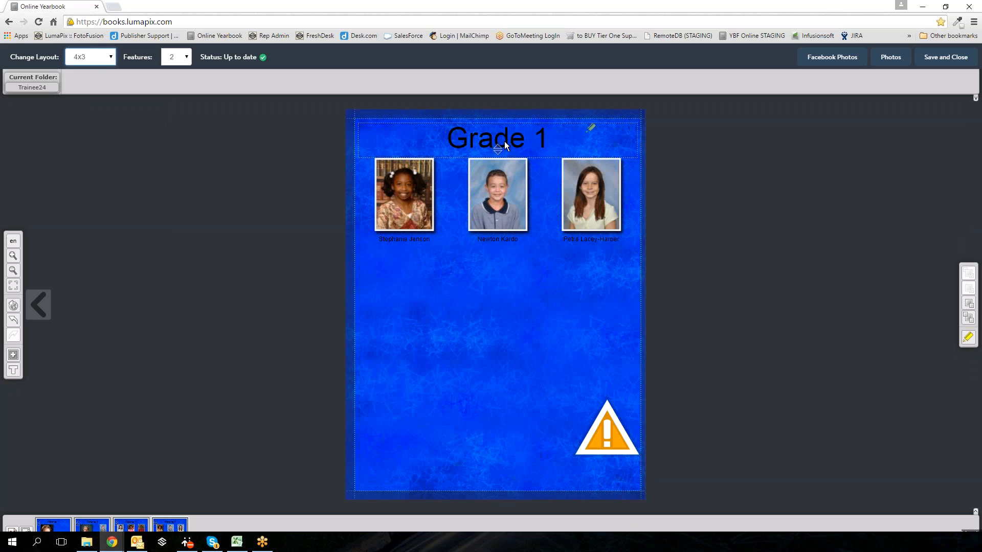
click(968, 337)
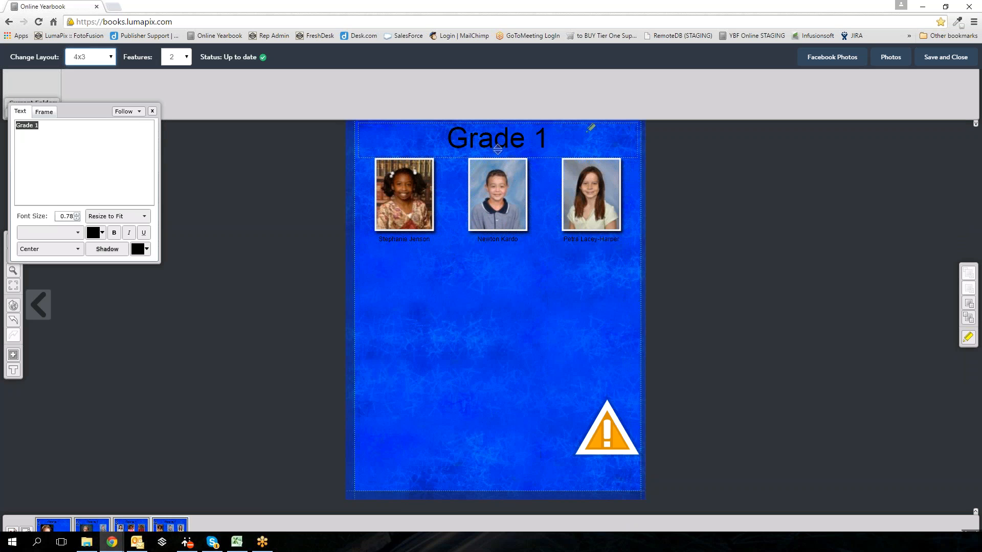
click(116, 166)
text(Class)
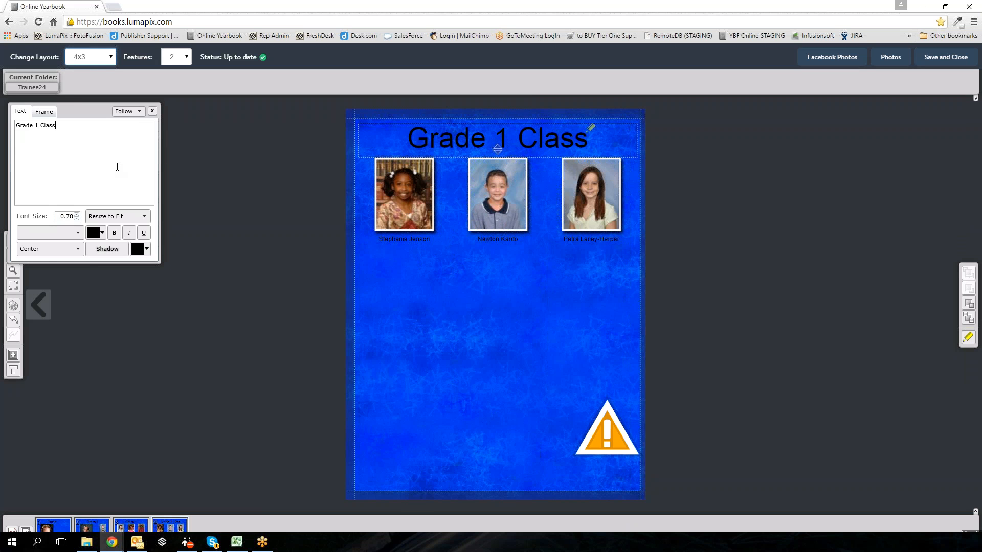
click(184, 304)
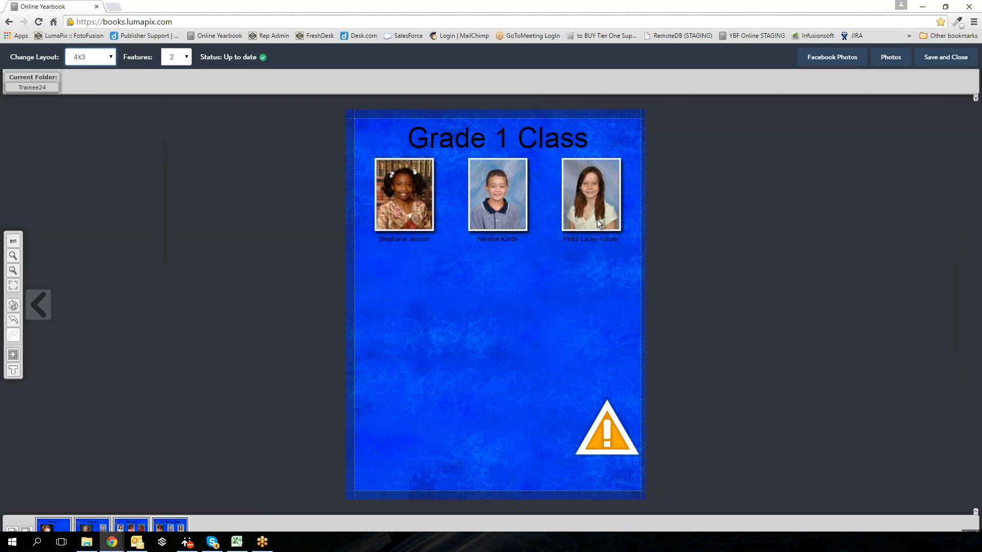
Step: Save the section, then submit pages 3 and 2 for review
click(946, 57)
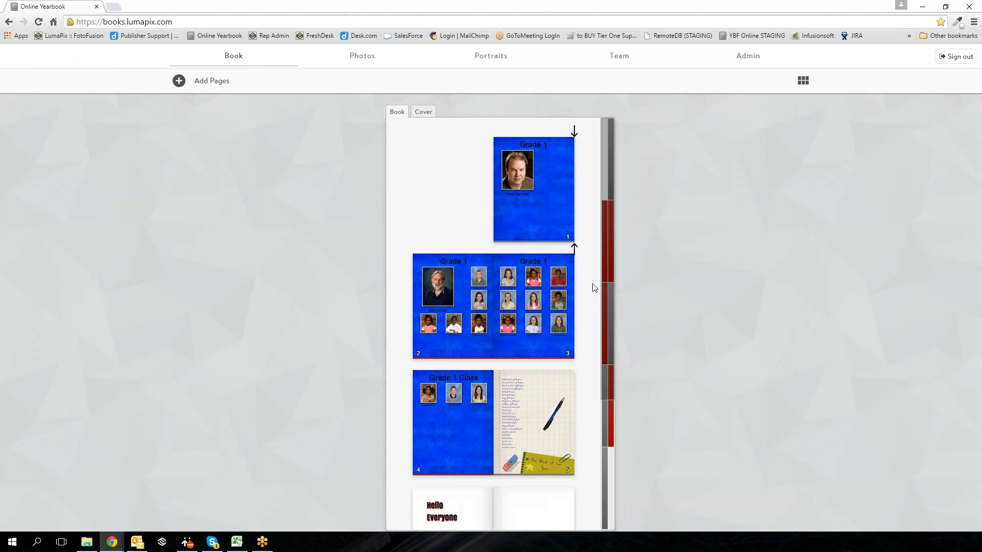
mouse_move(540, 290)
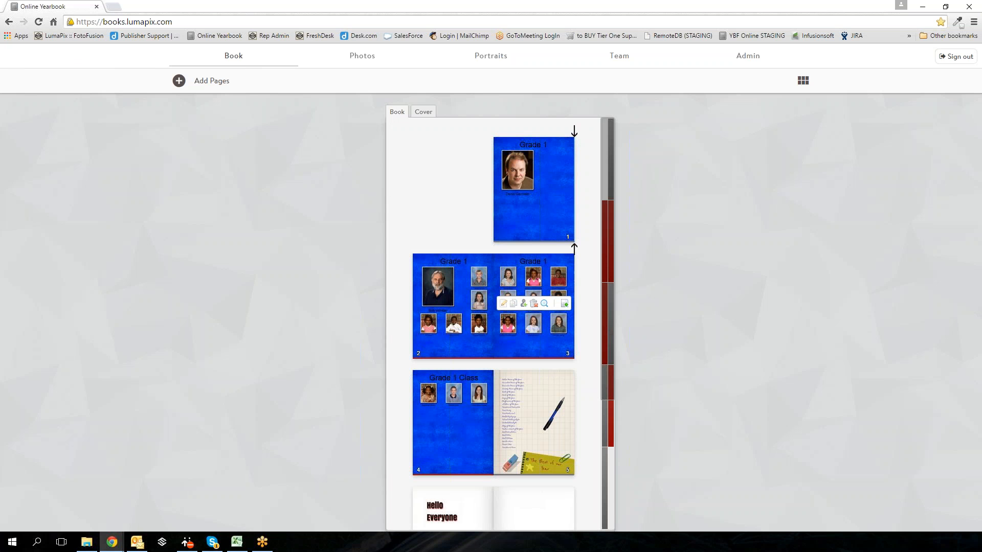
click(565, 306)
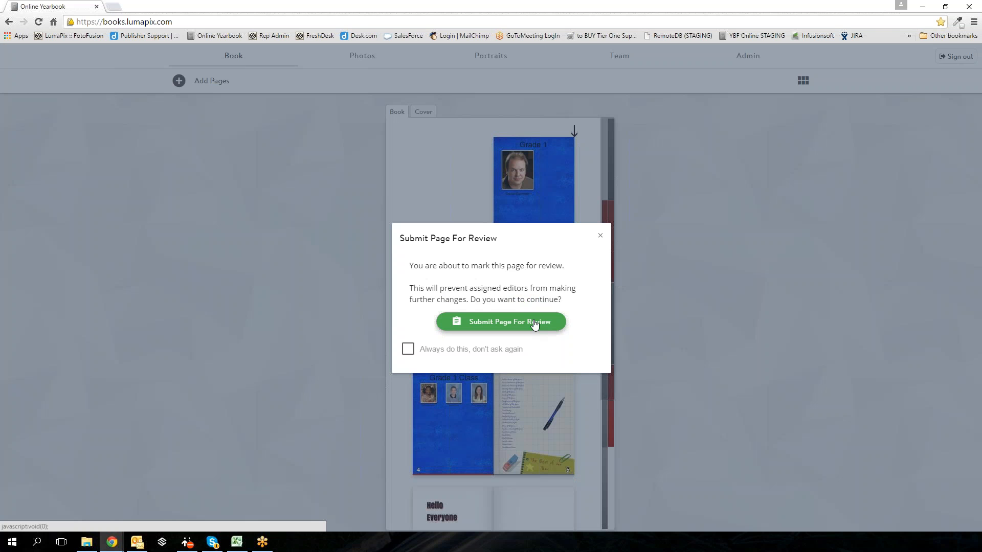
click(538, 324)
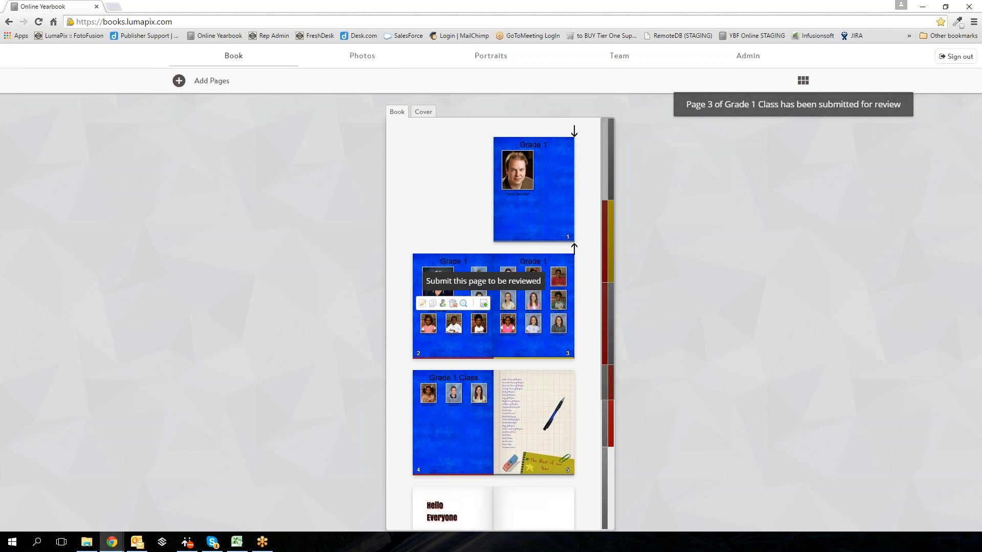
click(484, 303)
click(500, 321)
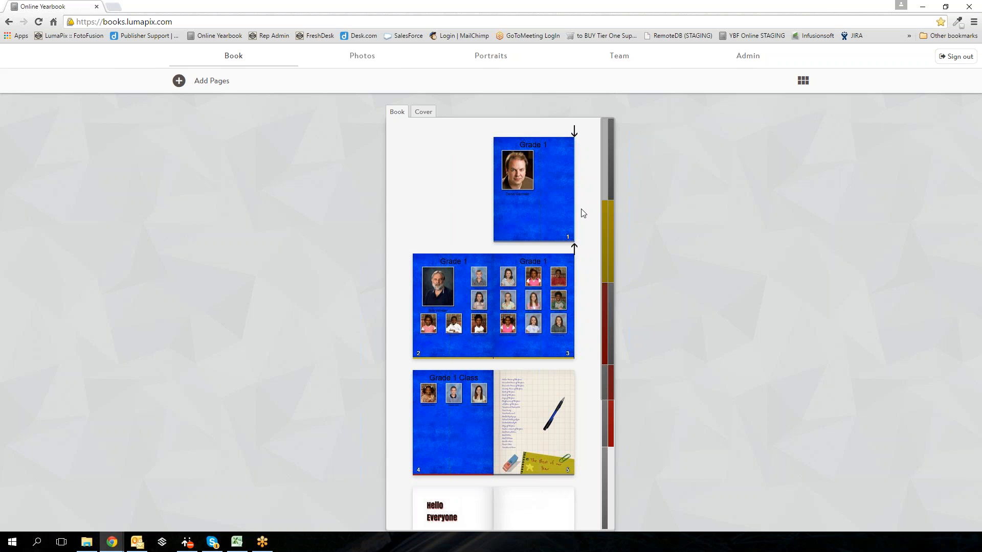
Step: Submit page 4 for review and view the Admin page-status overview
mouse_move(566, 225)
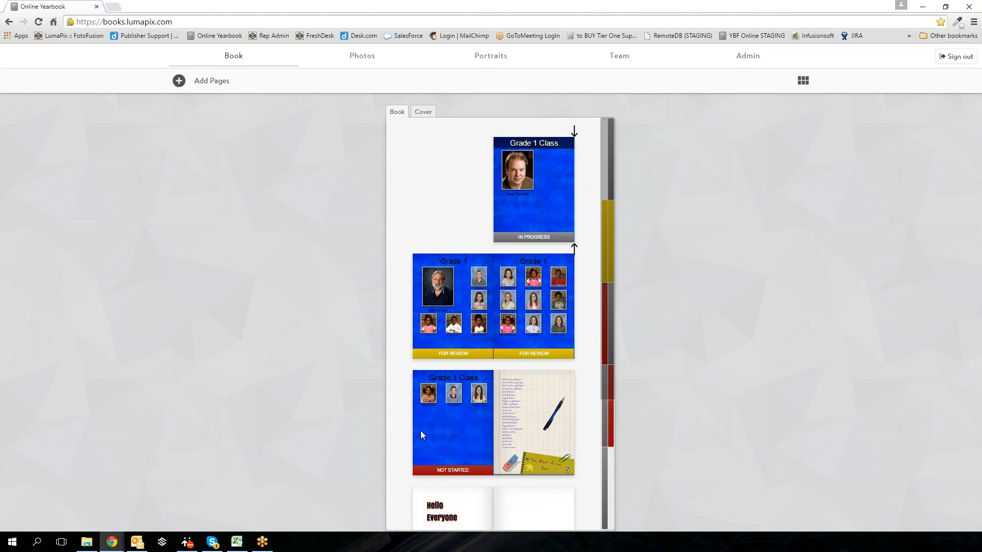
click(484, 420)
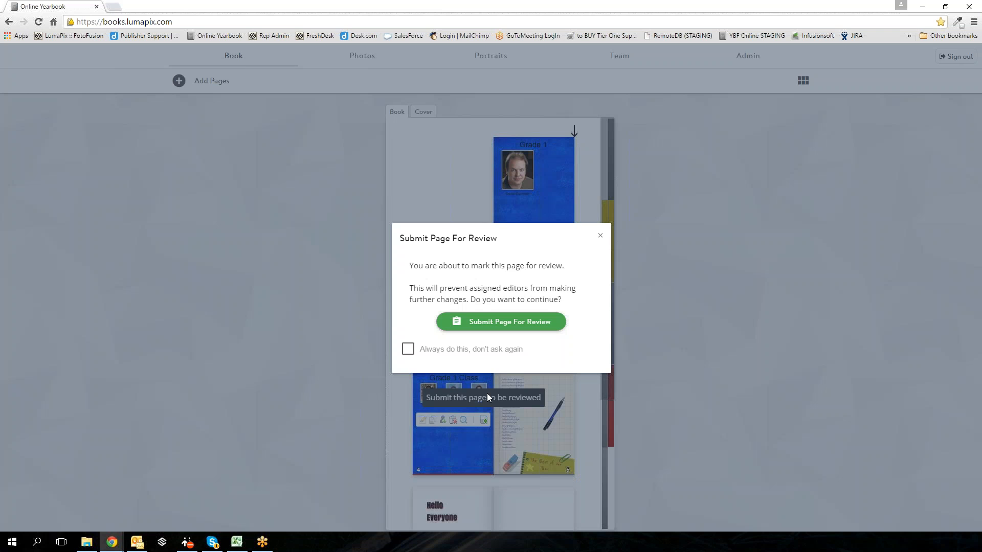
click(512, 323)
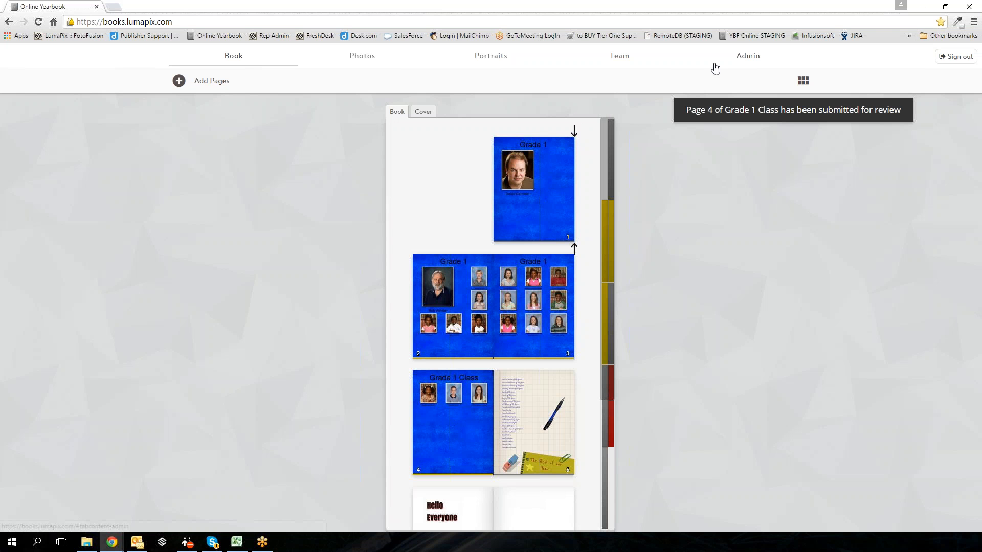
click(747, 61)
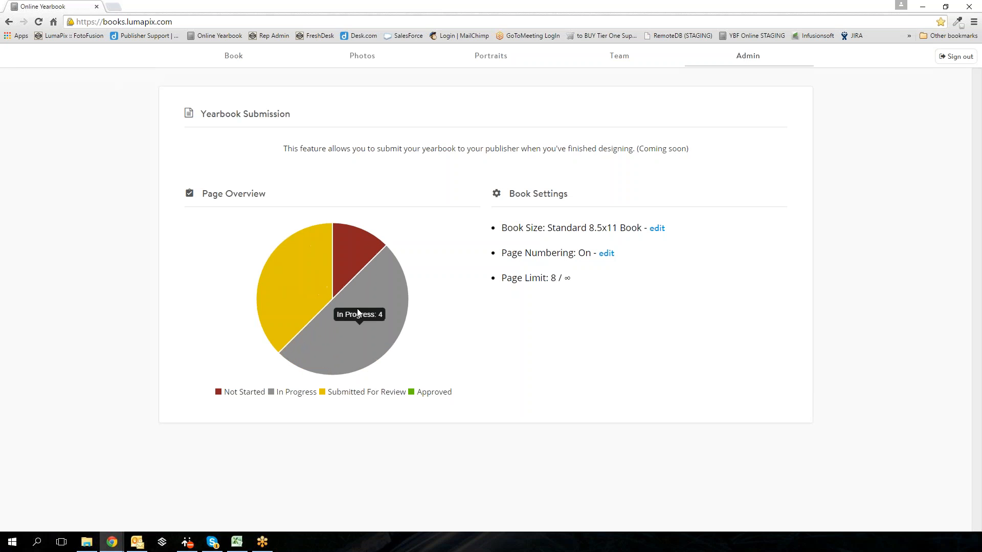
Step: Move between the Book spreads and the Admin overview, ending back on the Book tab
mouse_move(326, 332)
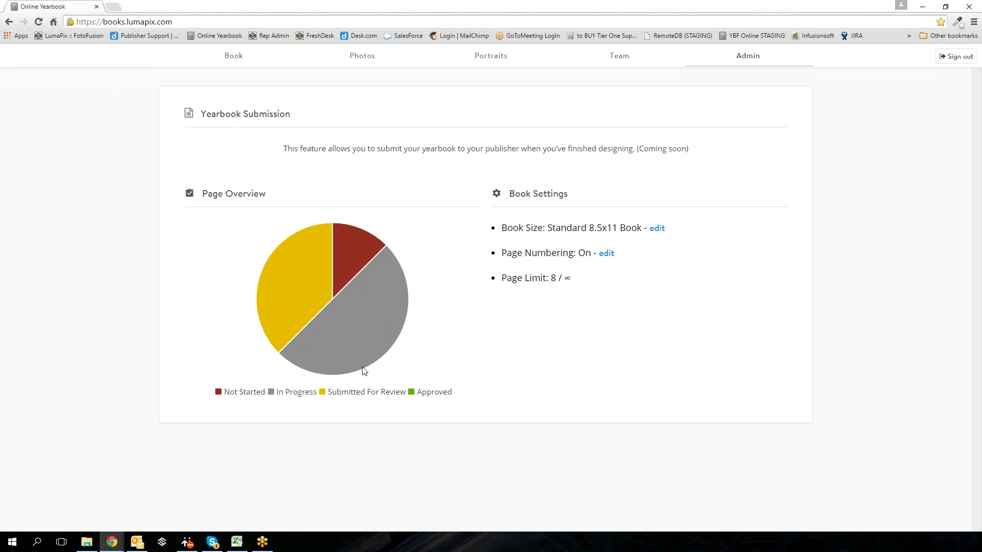
click(233, 56)
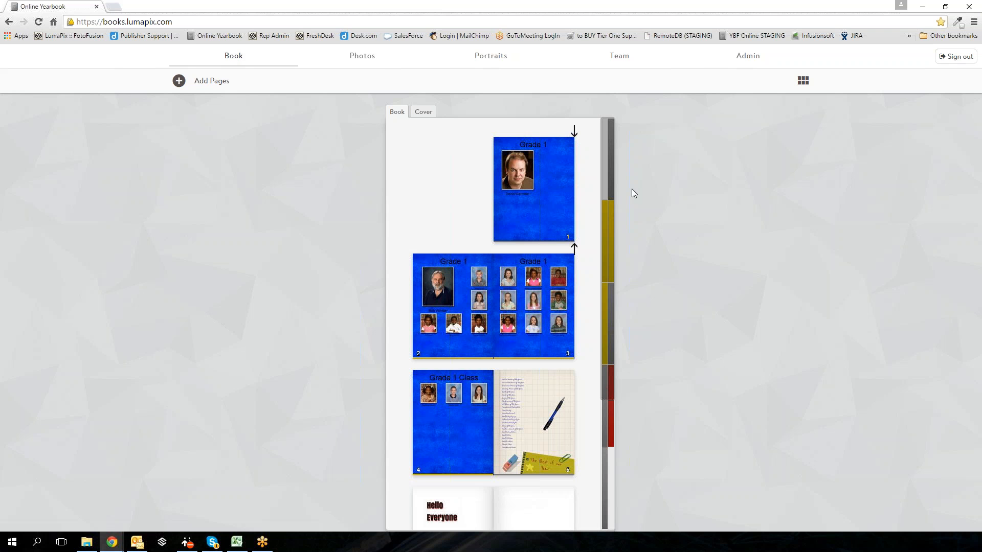
click(745, 59)
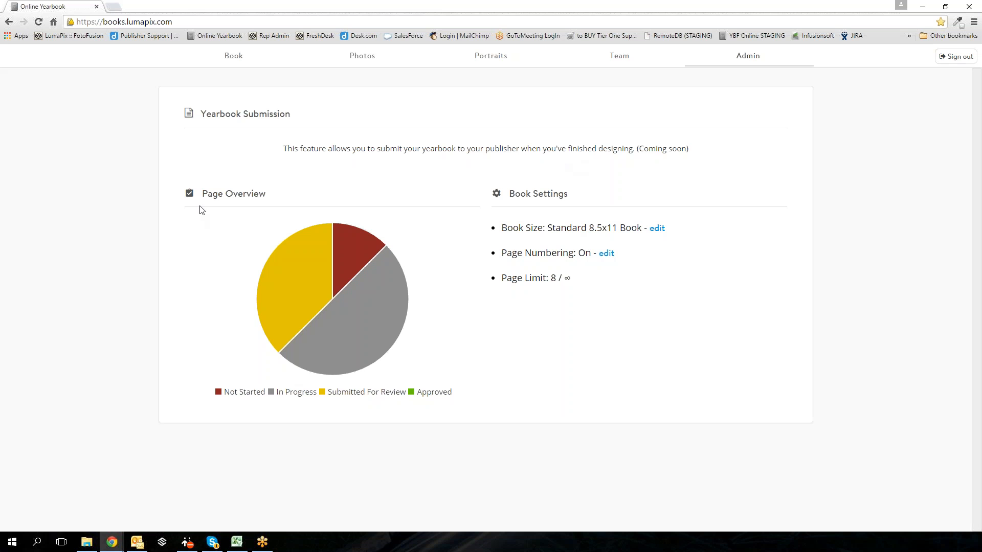
click(234, 57)
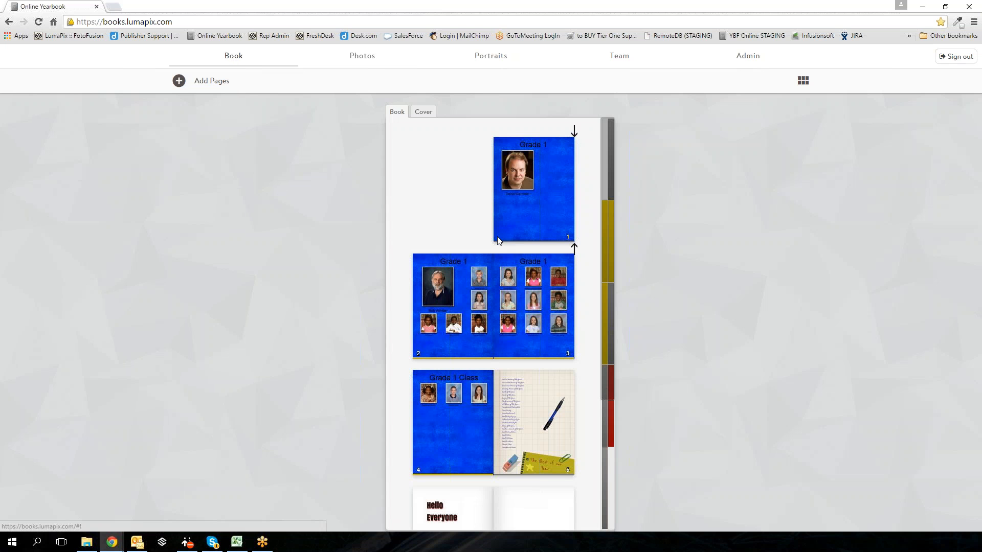
mouse_move(532, 212)
Step: Open the Grade 1 Class section editor and load Online Yearbook in a separate Chrome window
click(503, 186)
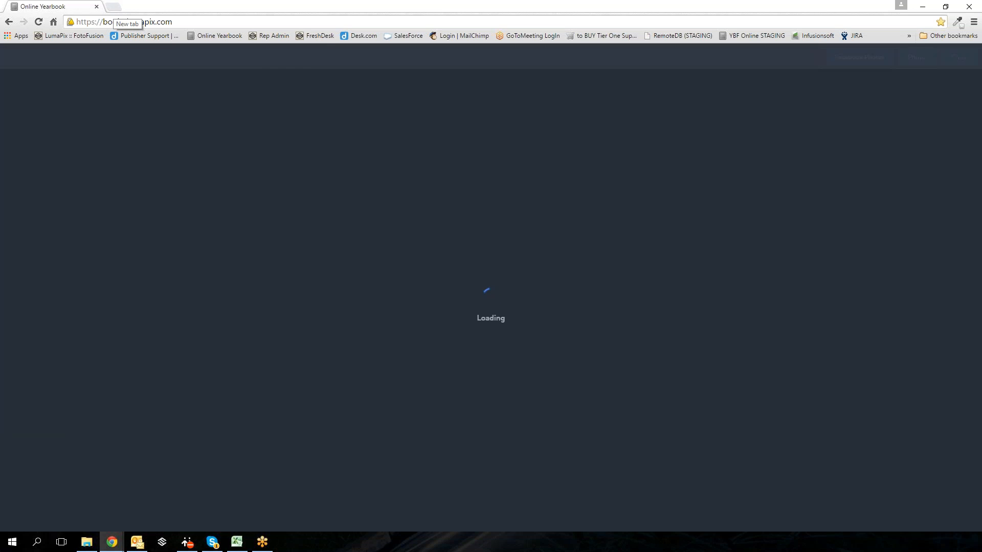
click(115, 9)
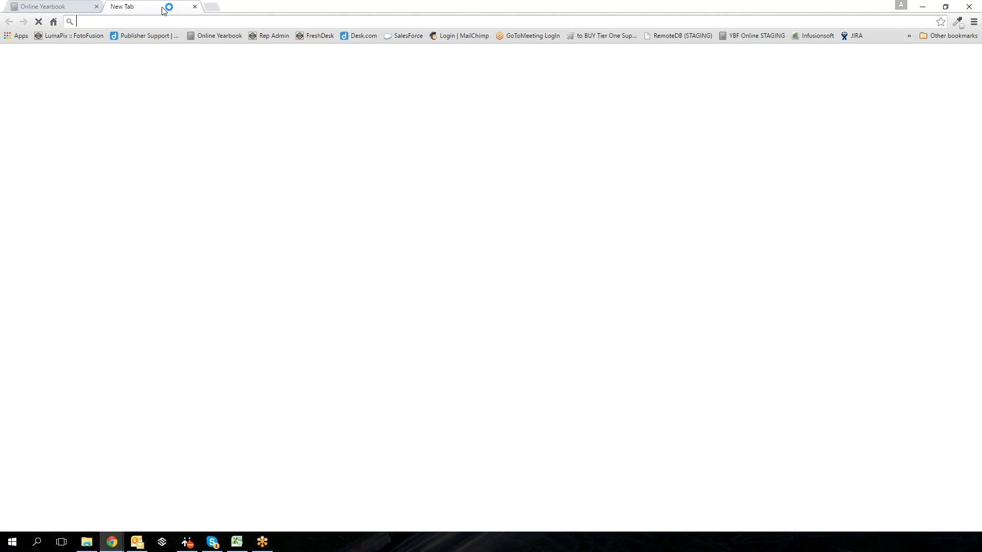
drag(128, 7, 348, 125)
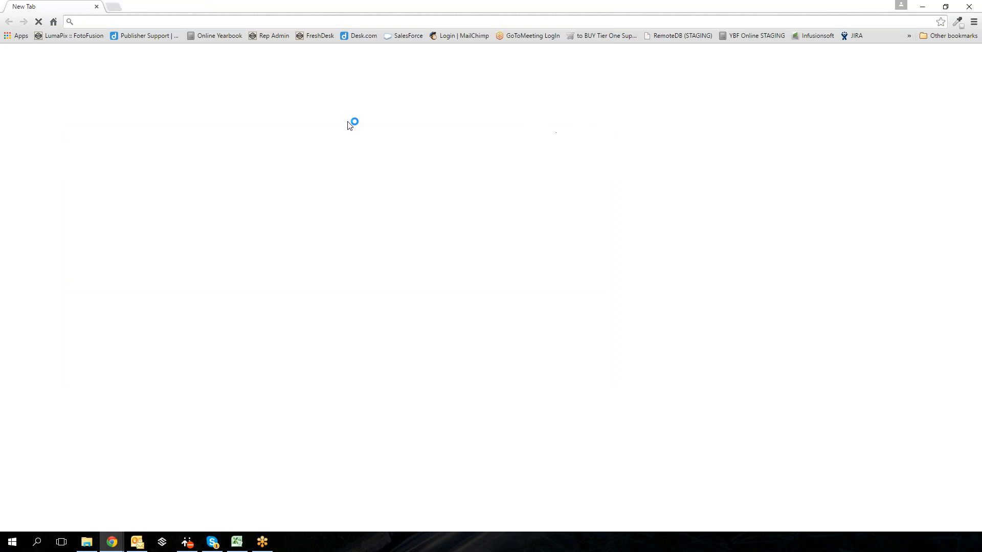
click(214, 35)
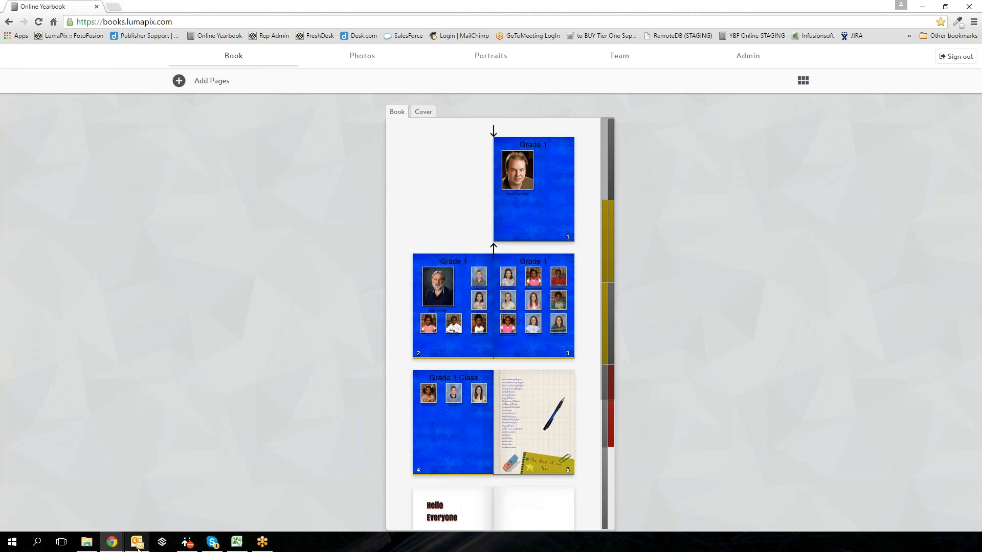
mouse_move(138, 548)
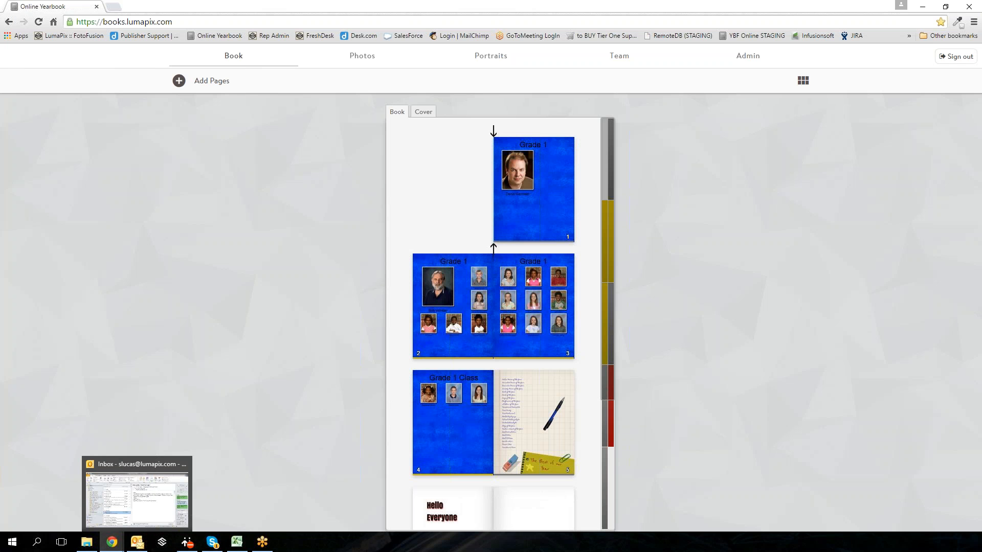
Step: Switch to the page editor window, then back to the book overview window
click(163, 498)
mouse_move(116, 548)
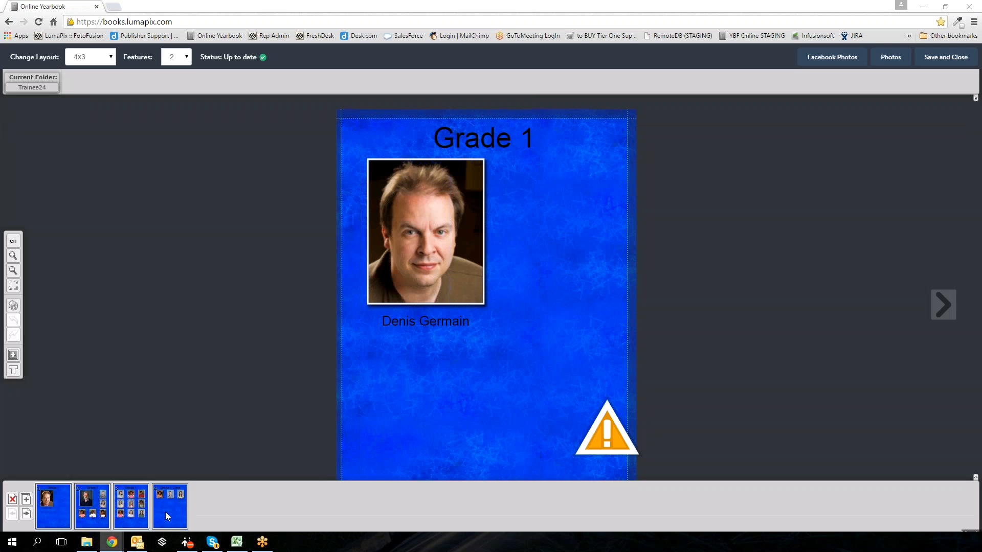
click(246, 496)
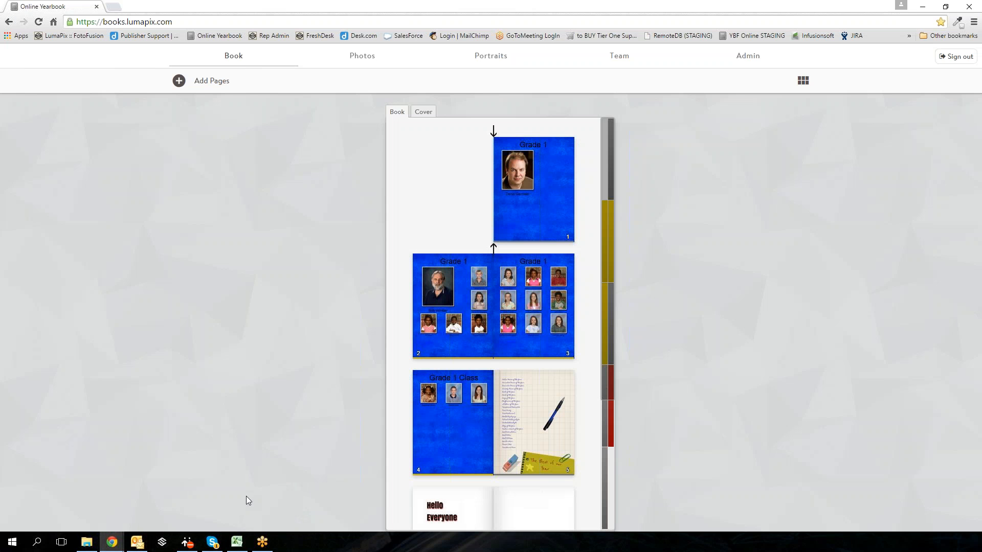
Step: Start and cancel Remove Pages for Grade 1 Class, then try editing the locked section
mouse_move(539, 195)
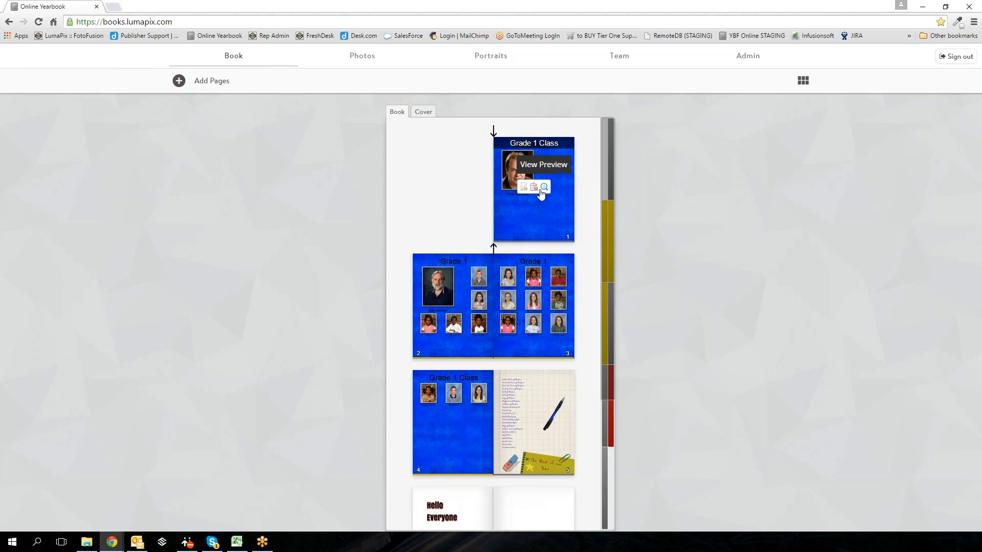
click(536, 191)
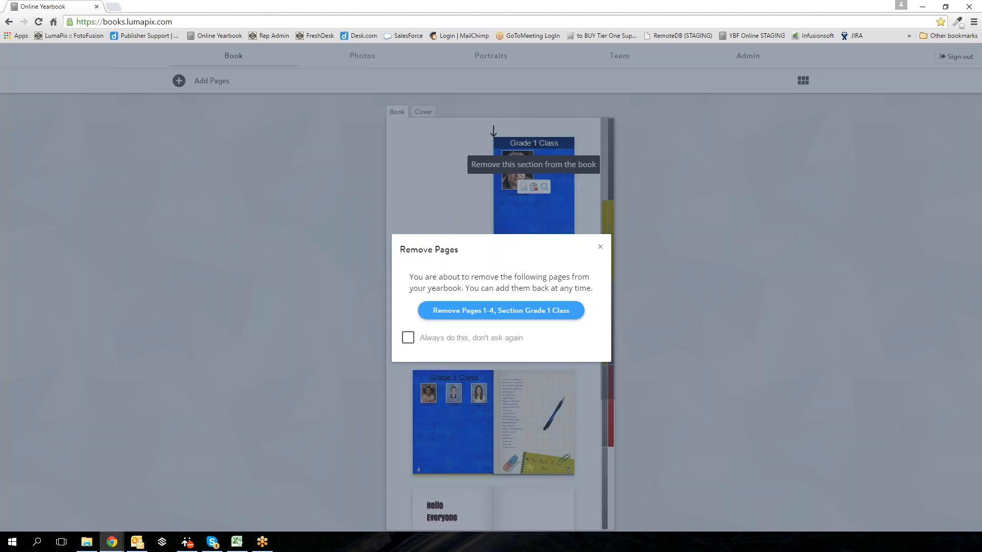
click(601, 247)
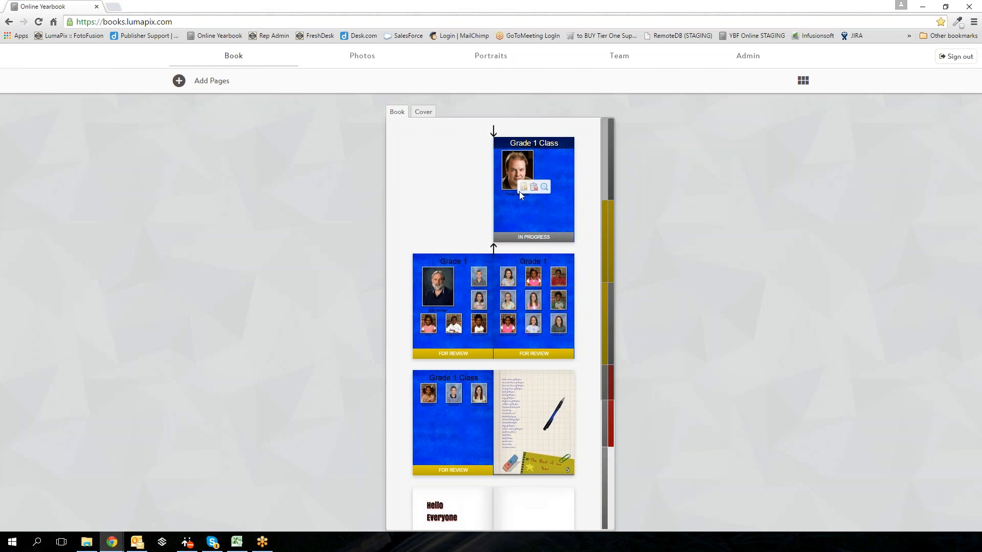
mouse_move(526, 192)
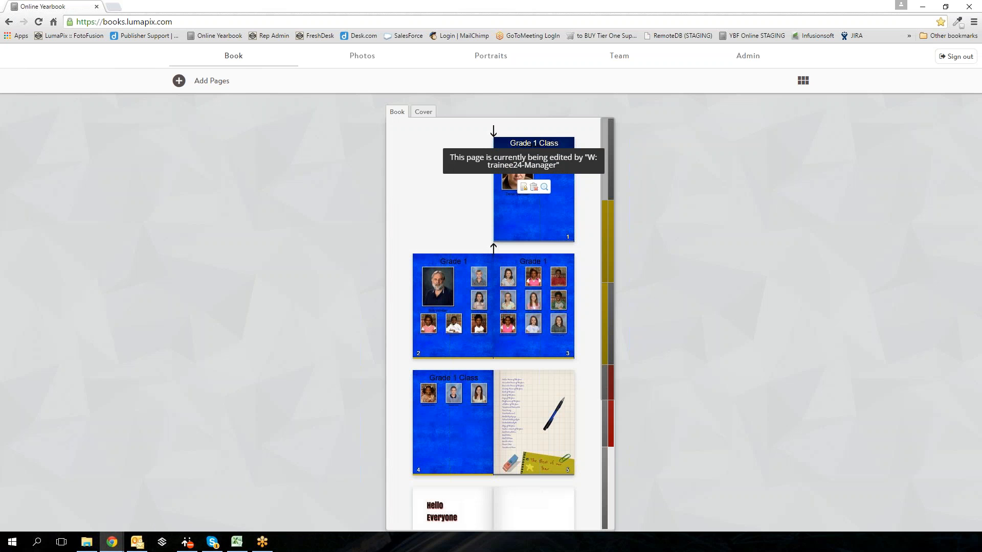
click(524, 187)
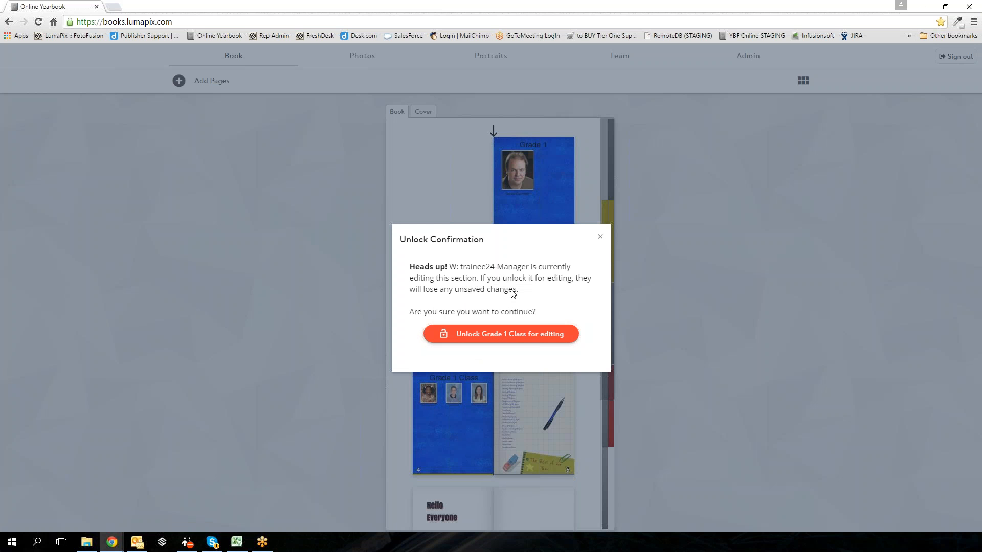
Step: Close the unlock warning without unlocking, then preview page 1 and close the preview
click(601, 238)
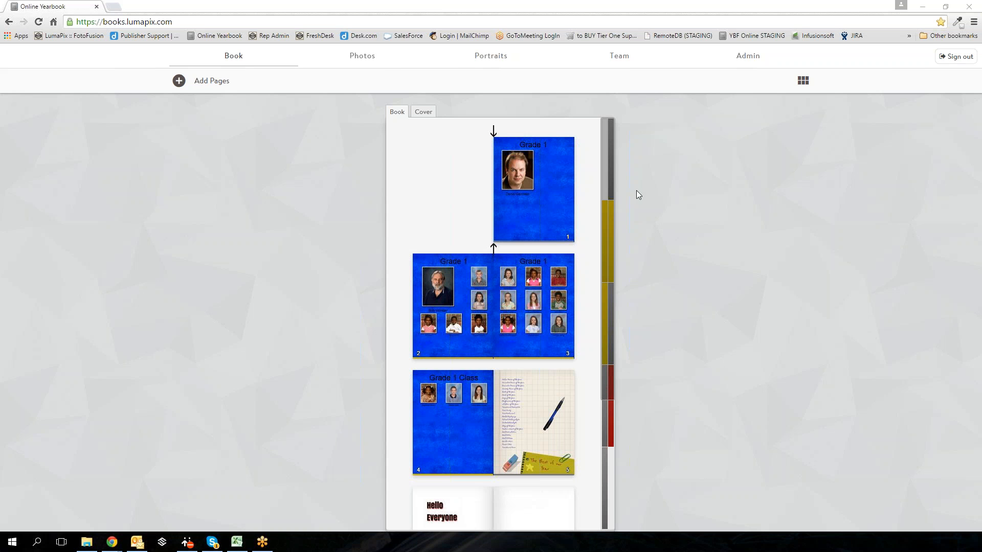
mouse_move(551, 208)
click(544, 187)
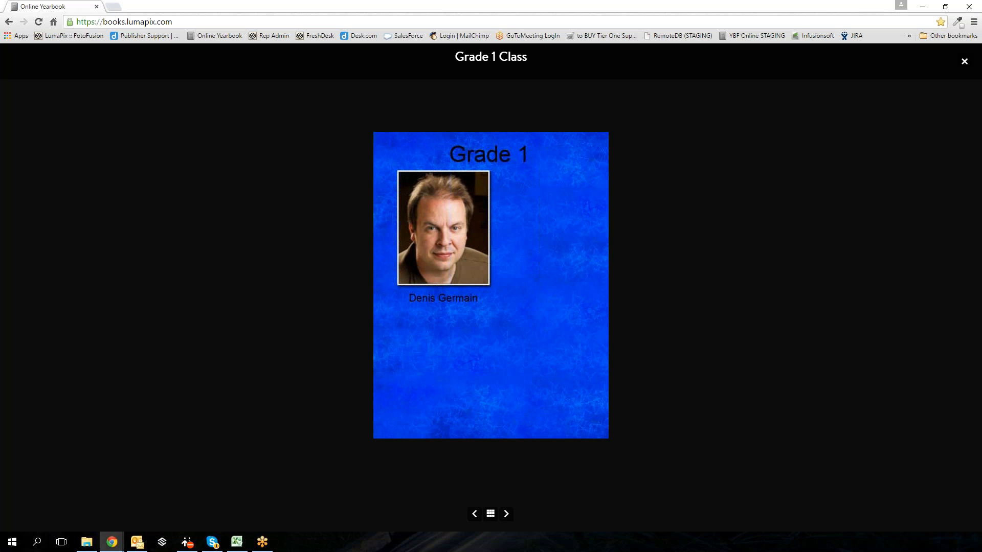
click(964, 61)
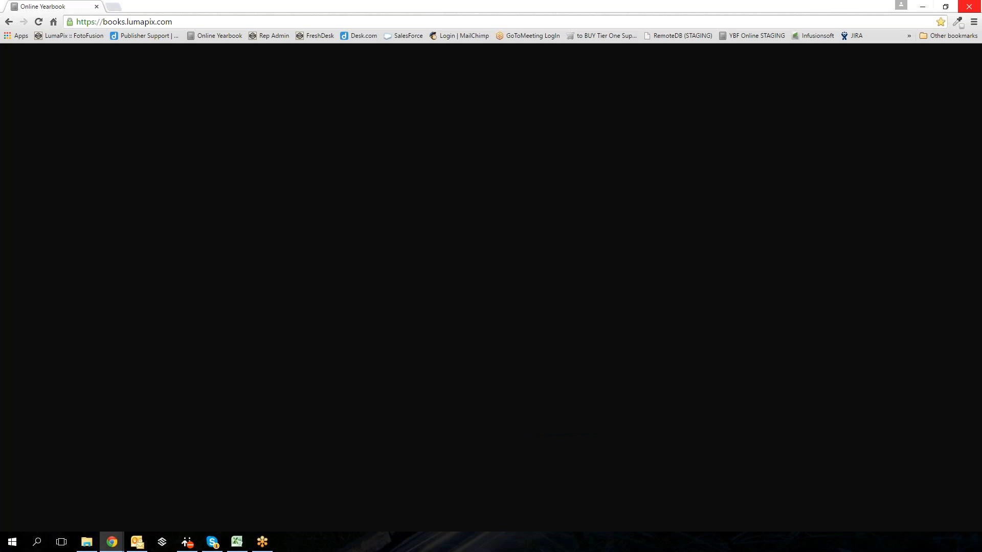